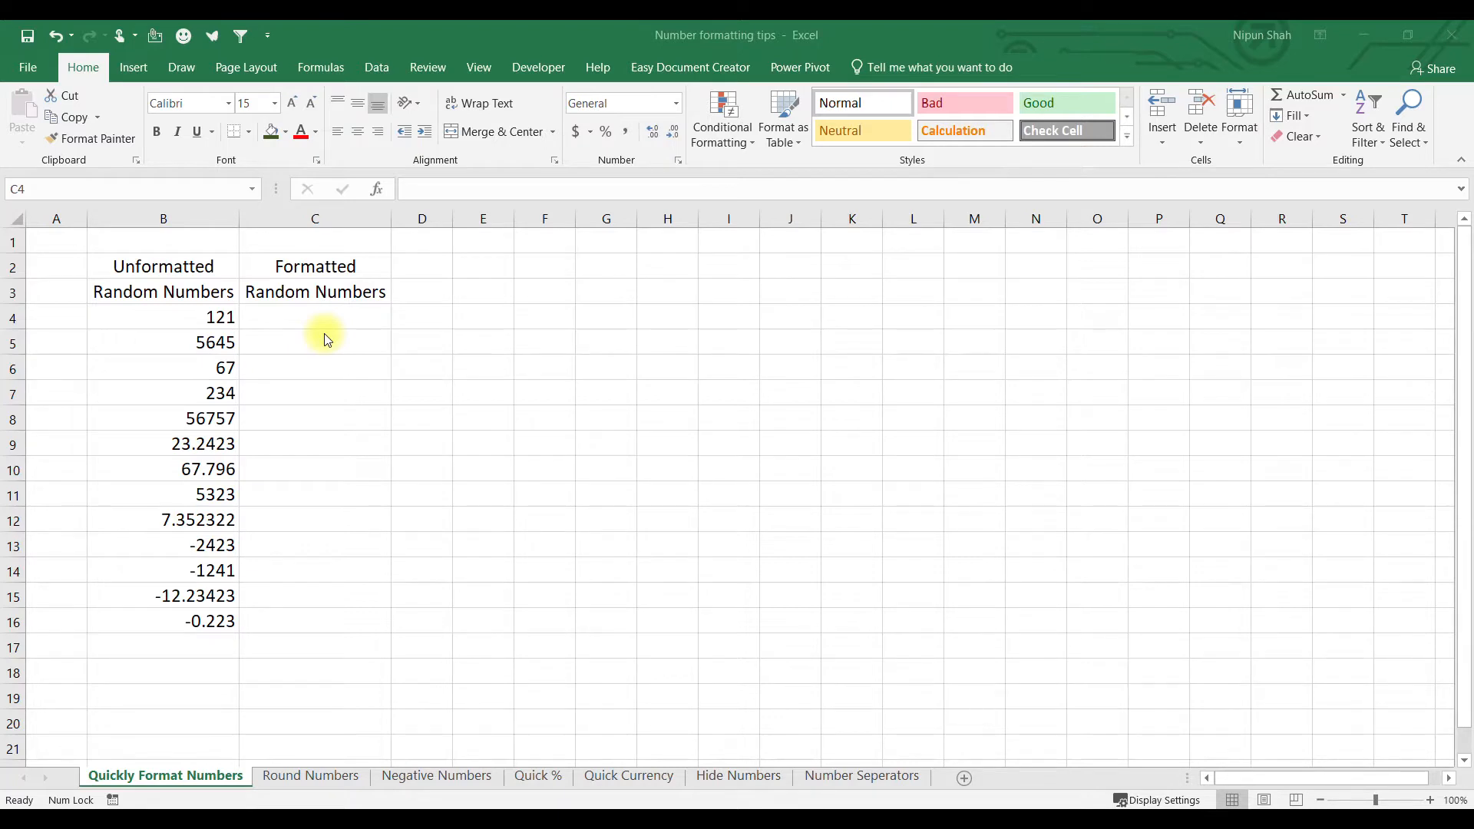
# Copy the unformatted numbers B4:B16 to C4:C16 and apply the Number format with thousands separators and two decimals
pyautogui.click(168, 319)
pyautogui.moveTo(168, 319); pyautogui.dragTo(170, 627)
pyautogui.hotkey('ctrl', 'c')
pyautogui.press('Right')
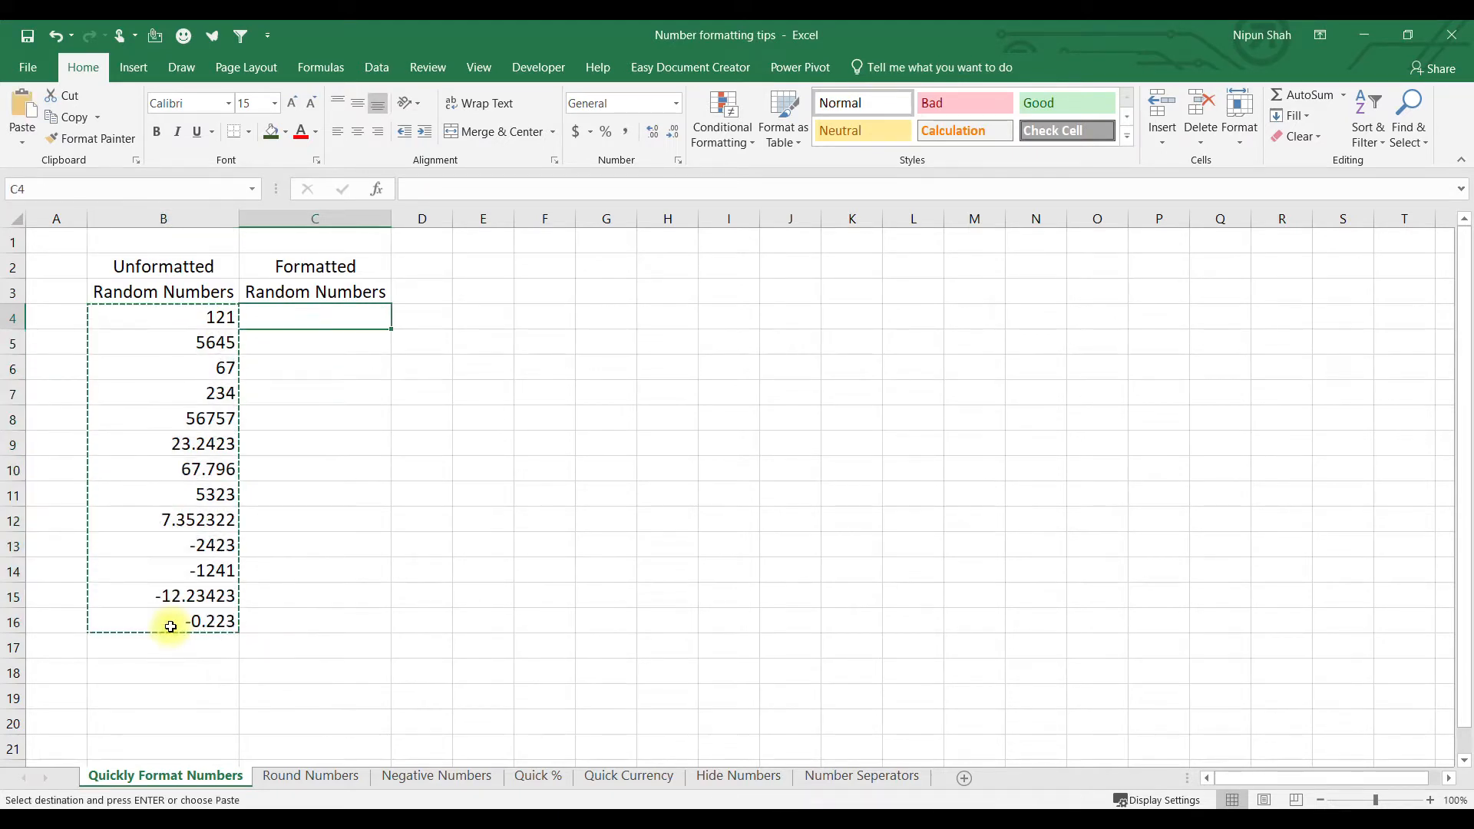
pyautogui.press('Return')
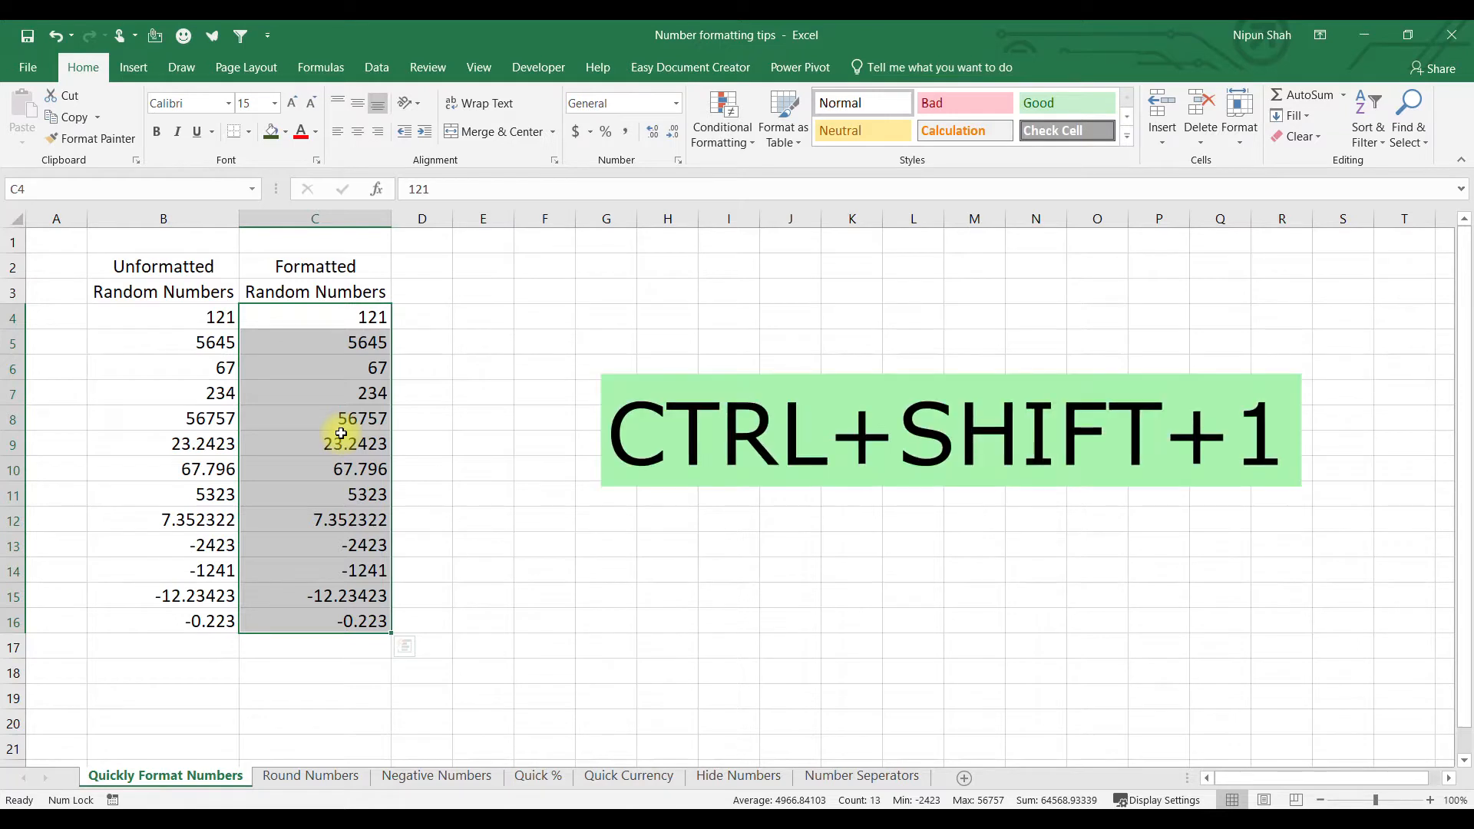
pyautogui.hotkey('ctrl', 'shift', '1')
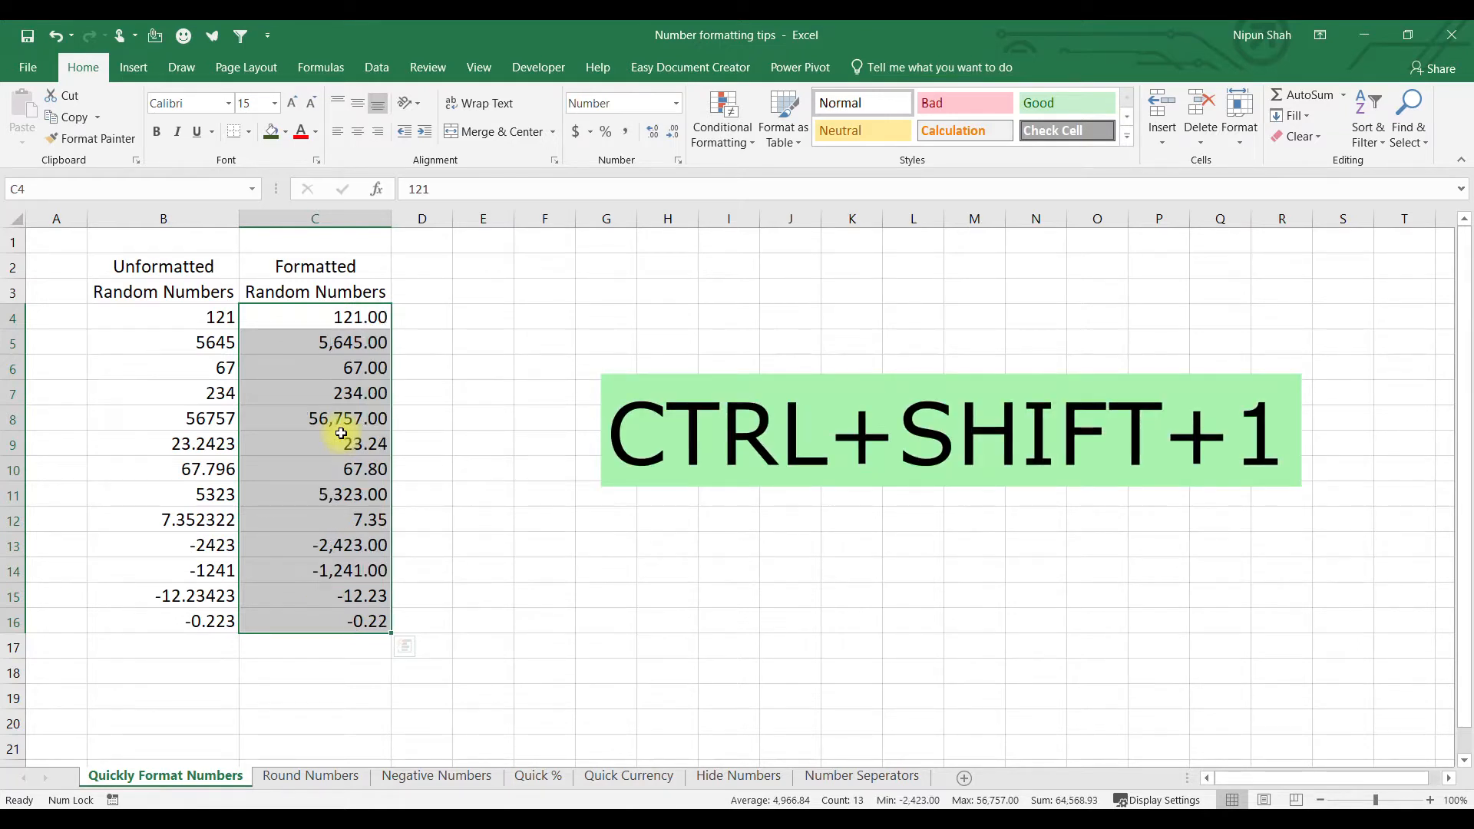
pyautogui.click(328, 318)
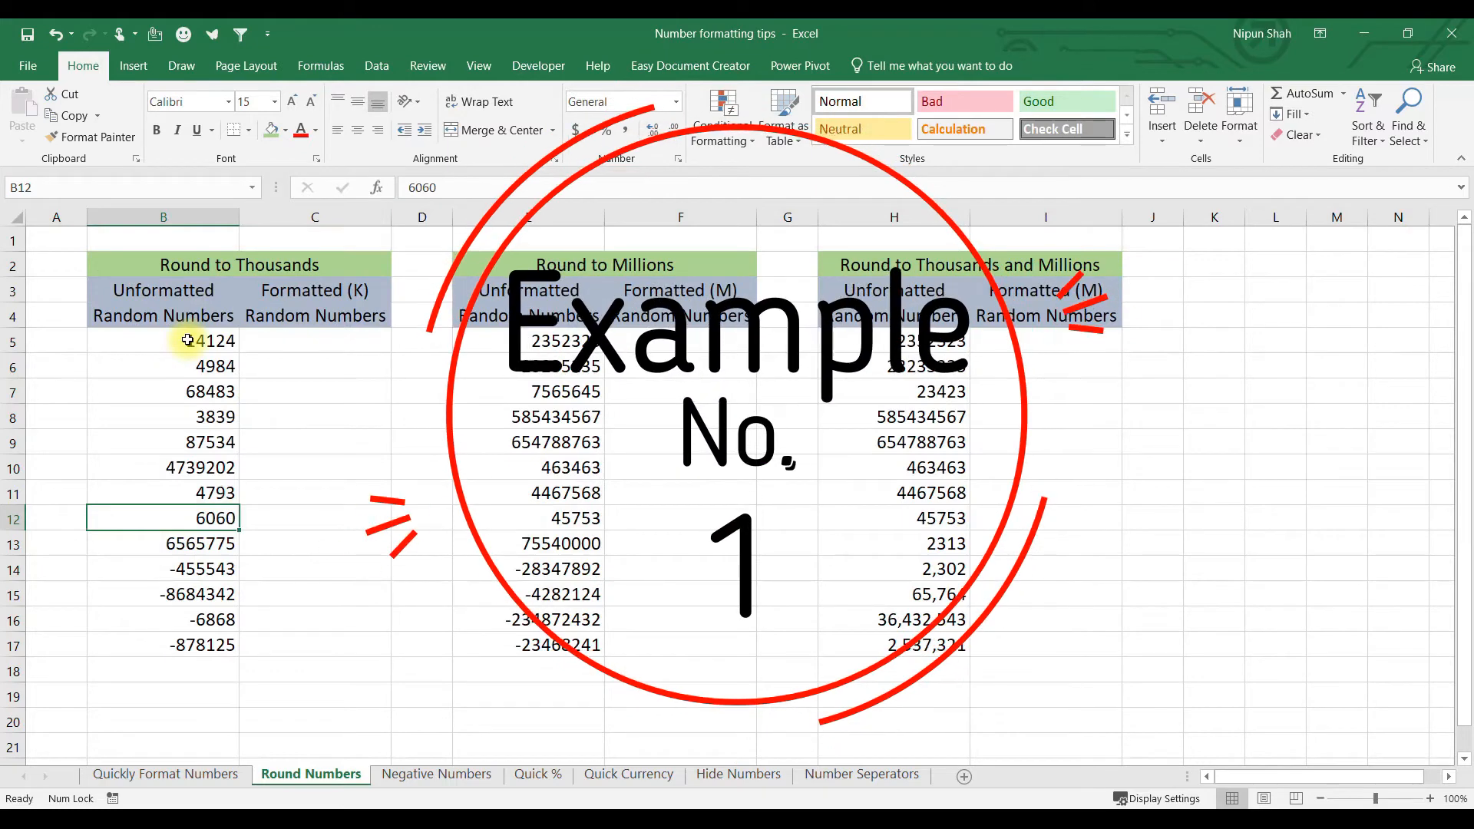
# On the Round Numbers sheet, copy the Round to Thousands numbers B5:B17 into C5:C17
pyautogui.moveTo(187, 340); pyautogui.dragTo(180, 639)
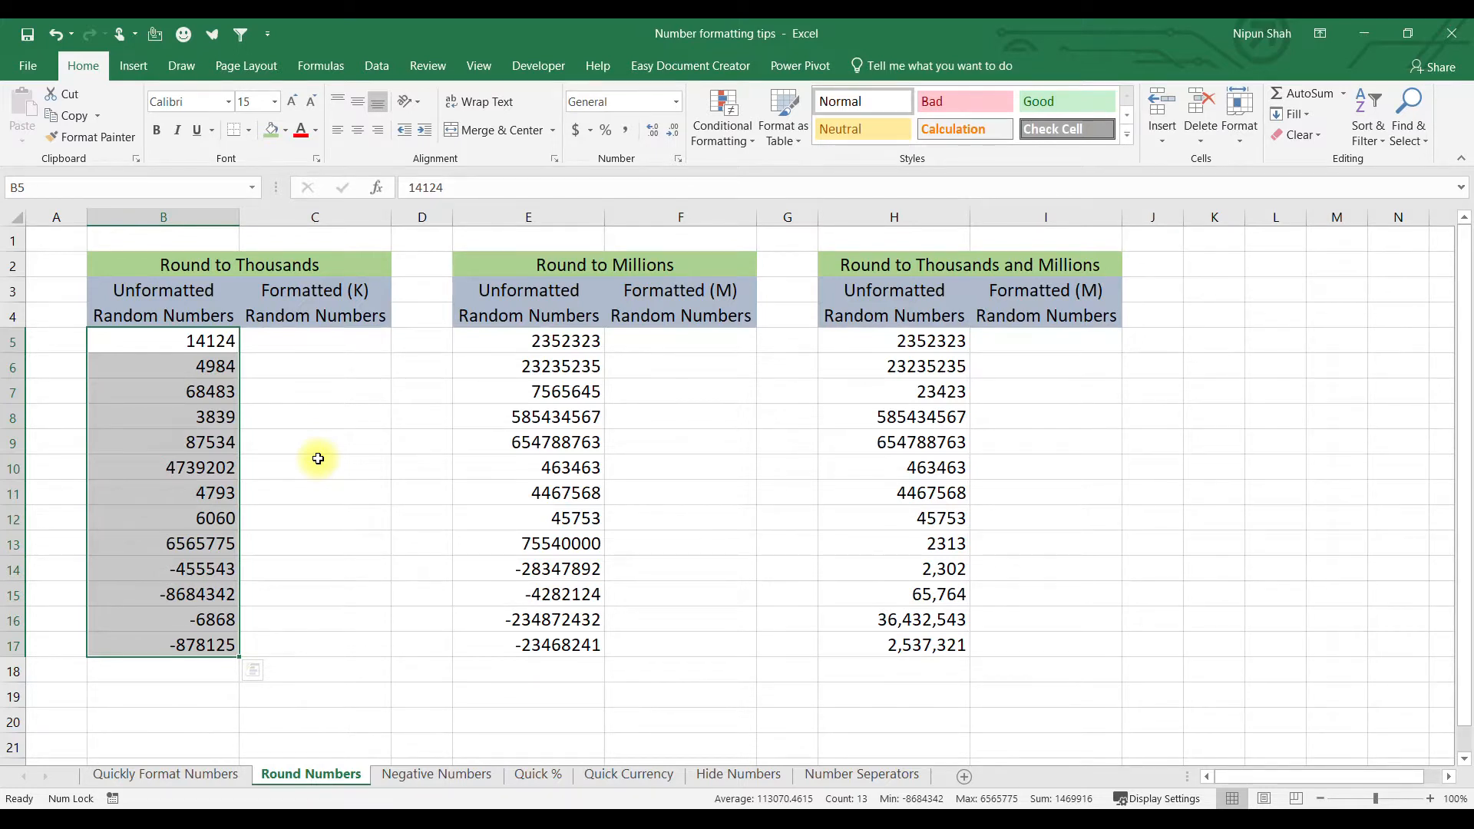
pyautogui.hotkey('ctrl', 'c')
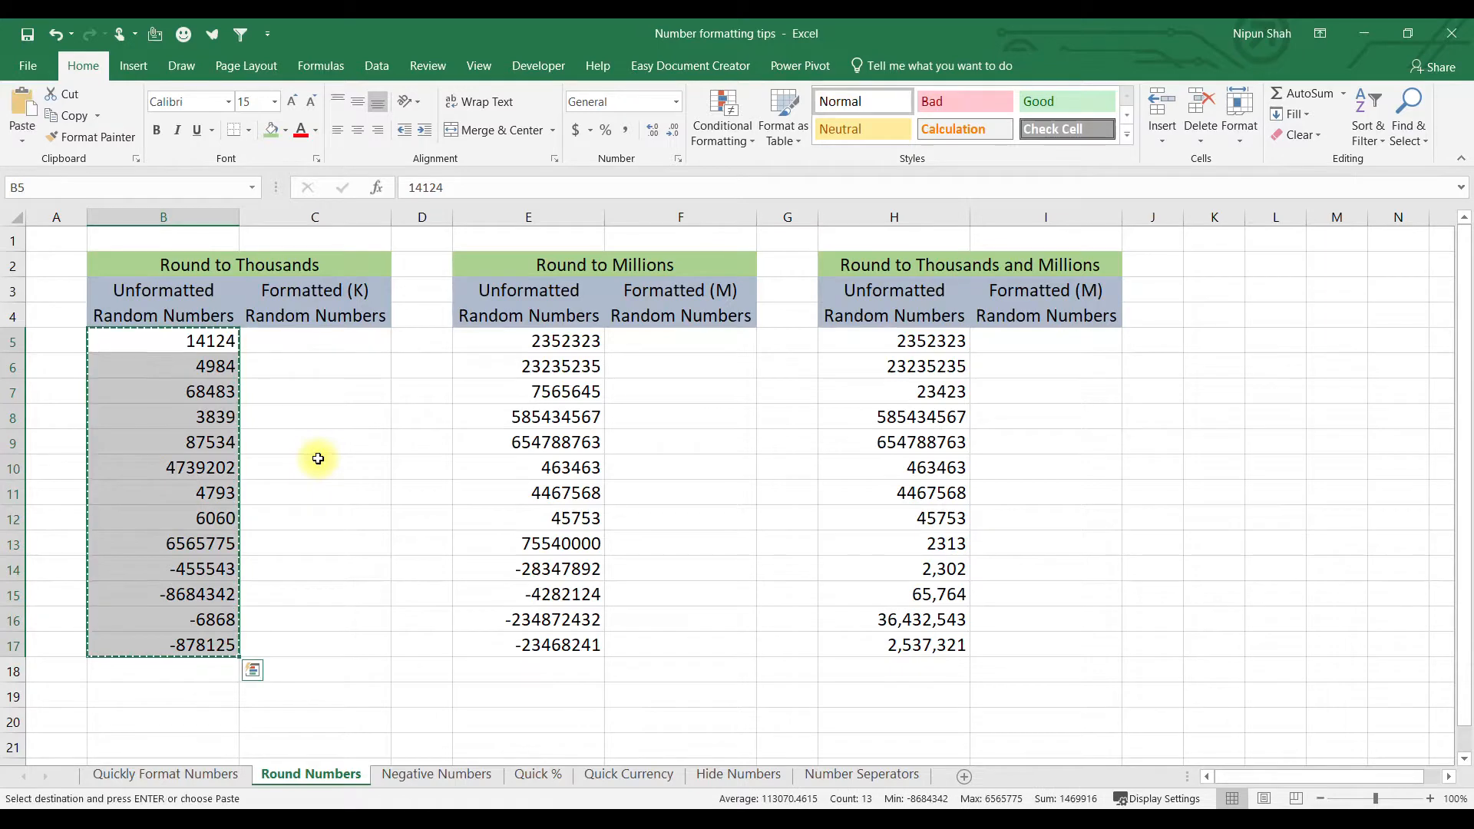
pyautogui.press('Right')
pyautogui.press('Return')
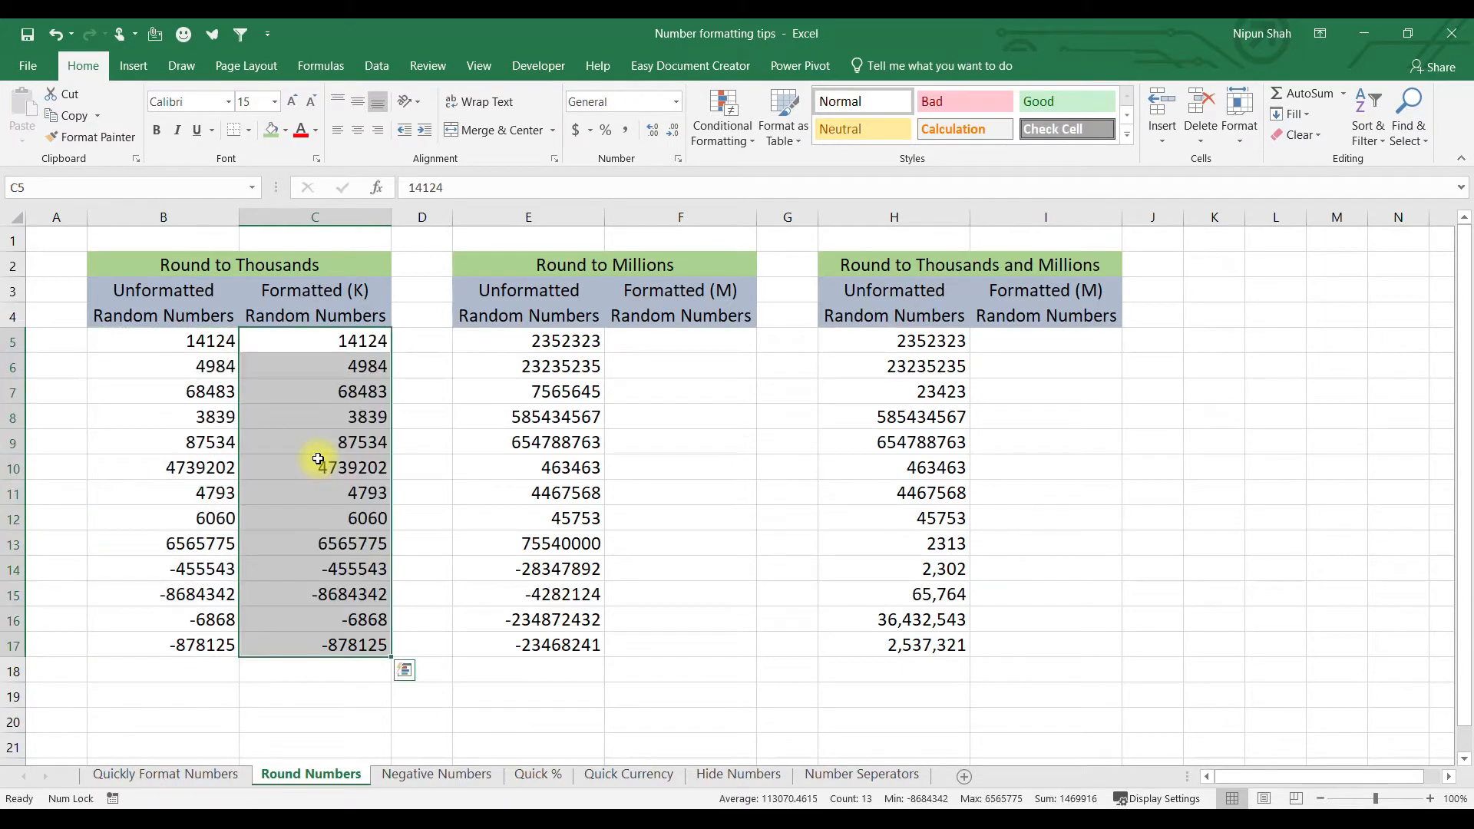
# Apply the custom number format 0.00, "K" to the pasted numbers in C5:C17
pyautogui.hotkey('ctrl', '1')
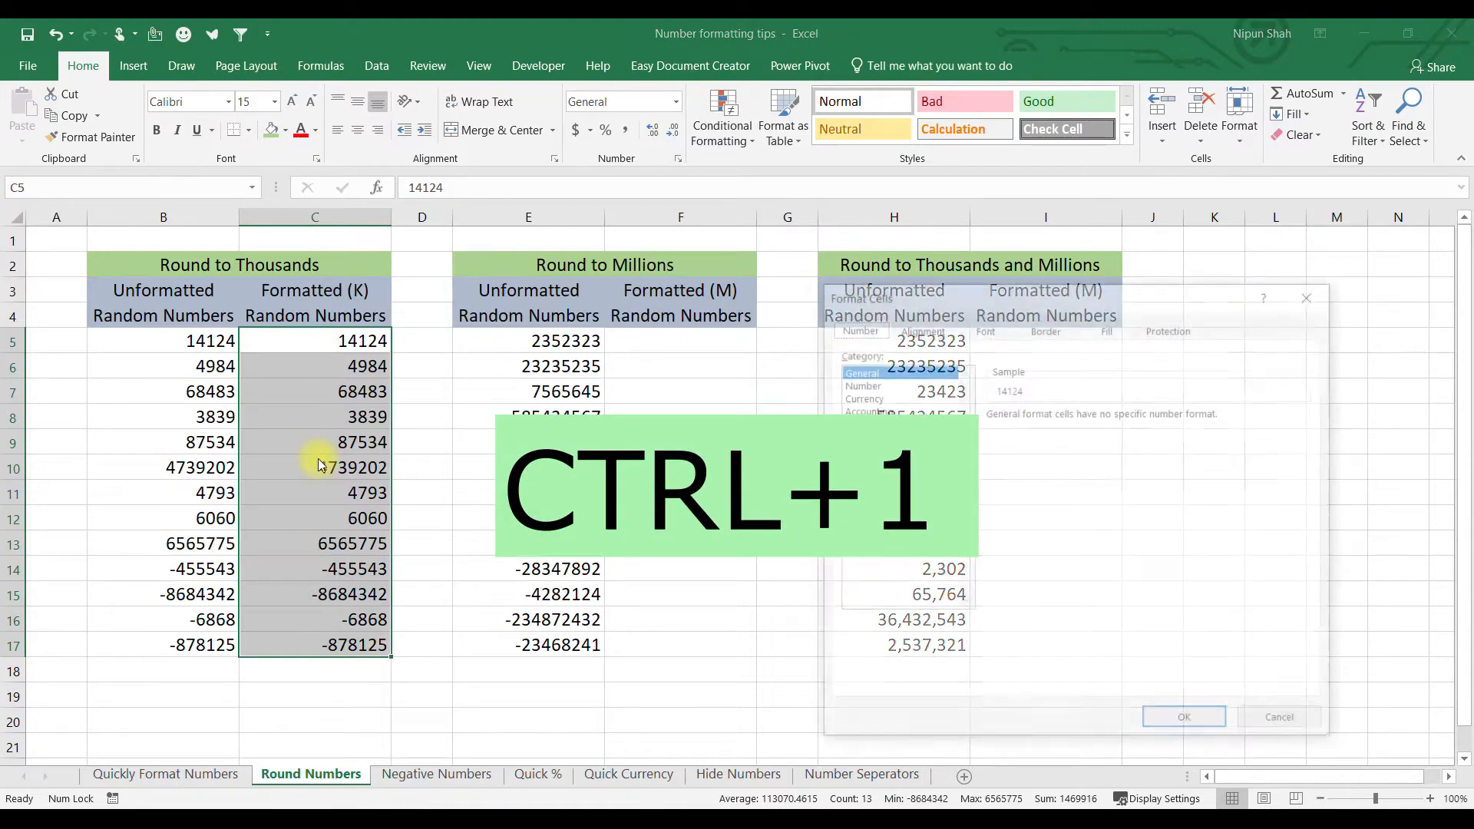
pyautogui.click(872, 520)
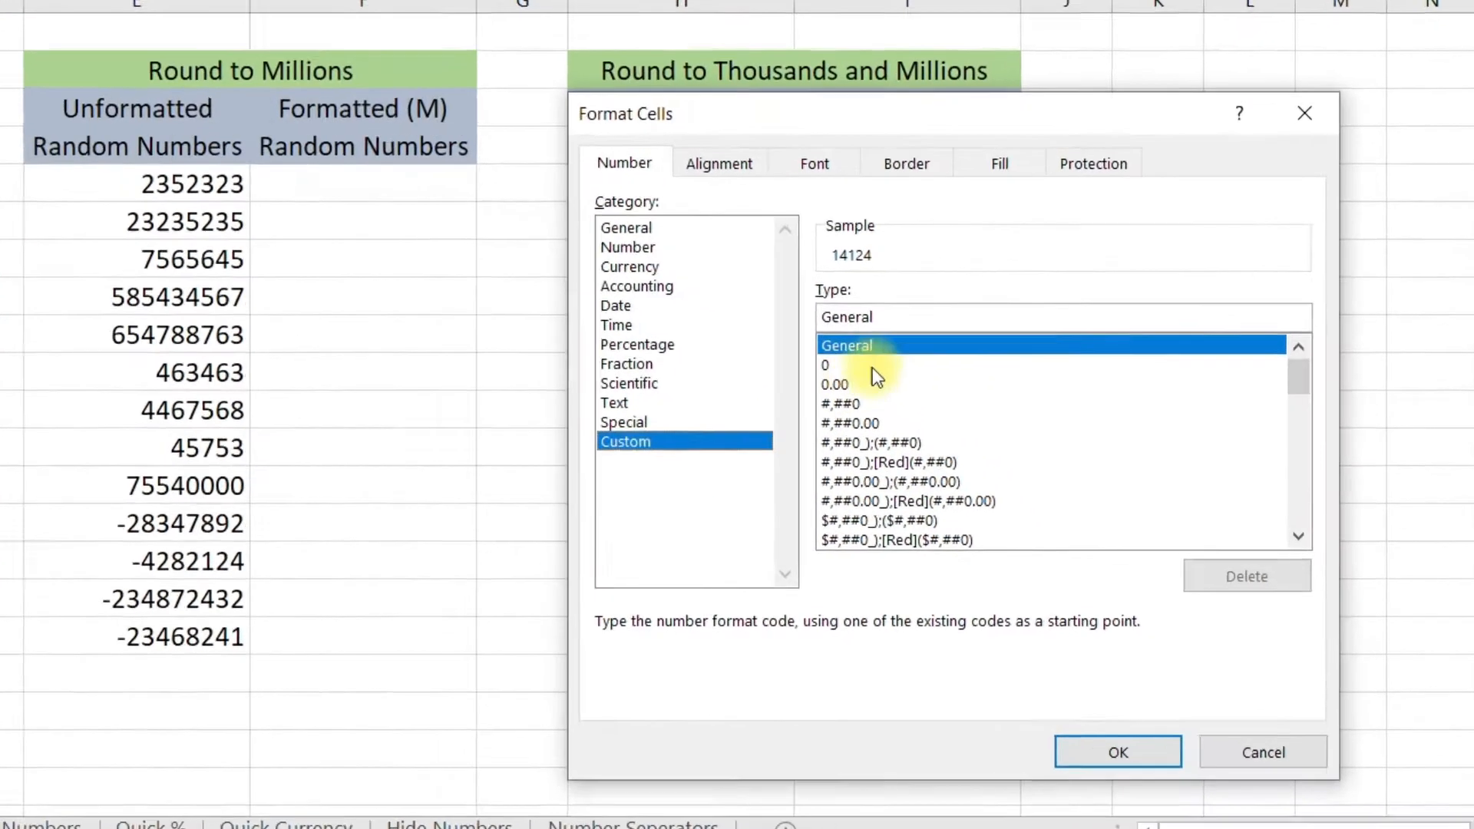
pyautogui.press('BackSpace')
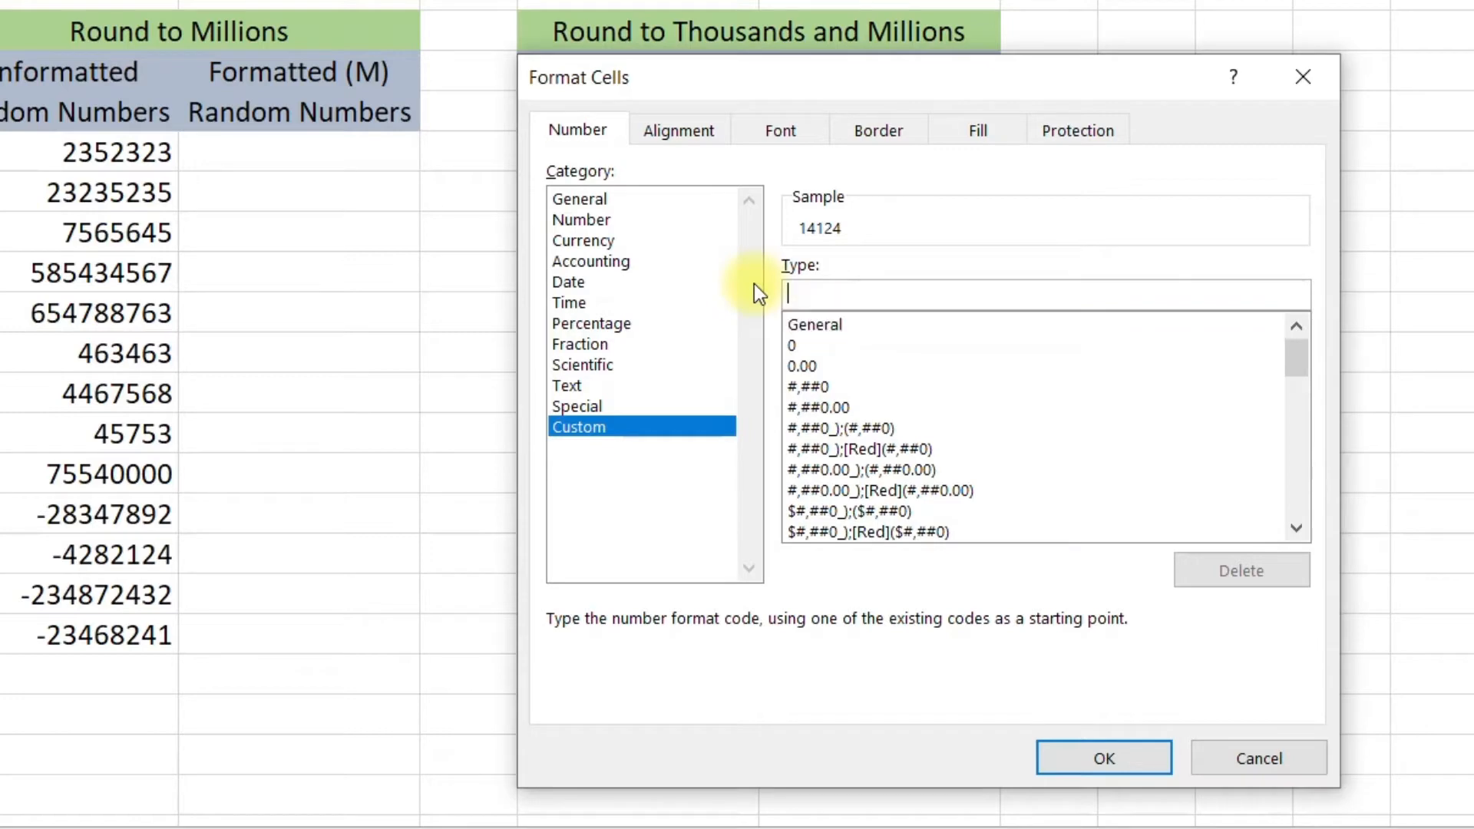
pyautogui.write('0.00')
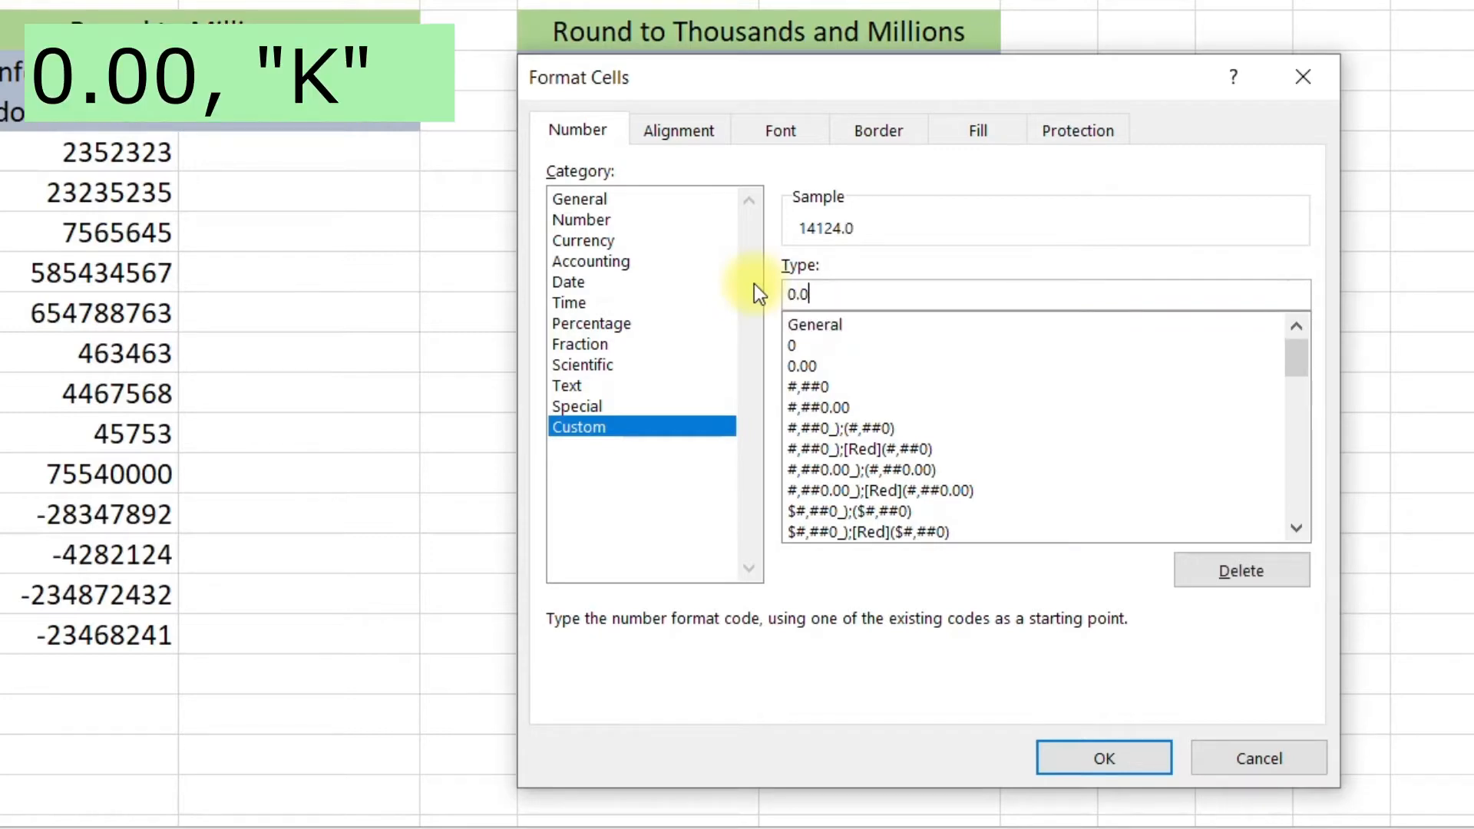
pyautogui.write(', "K"')
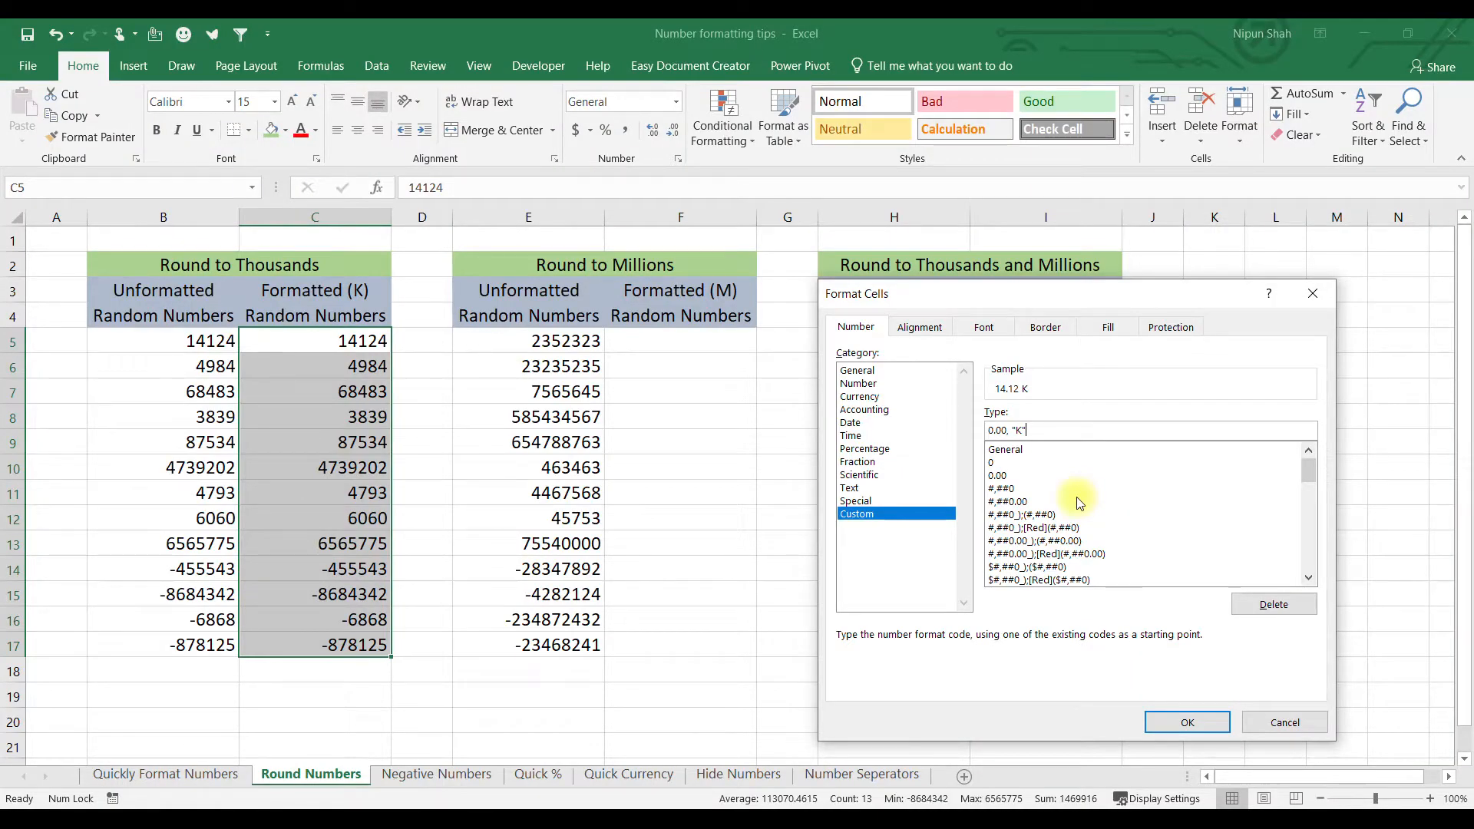
pyautogui.click(1187, 722)
pyautogui.moveTo(345, 342); pyautogui.dragTo(332, 649)
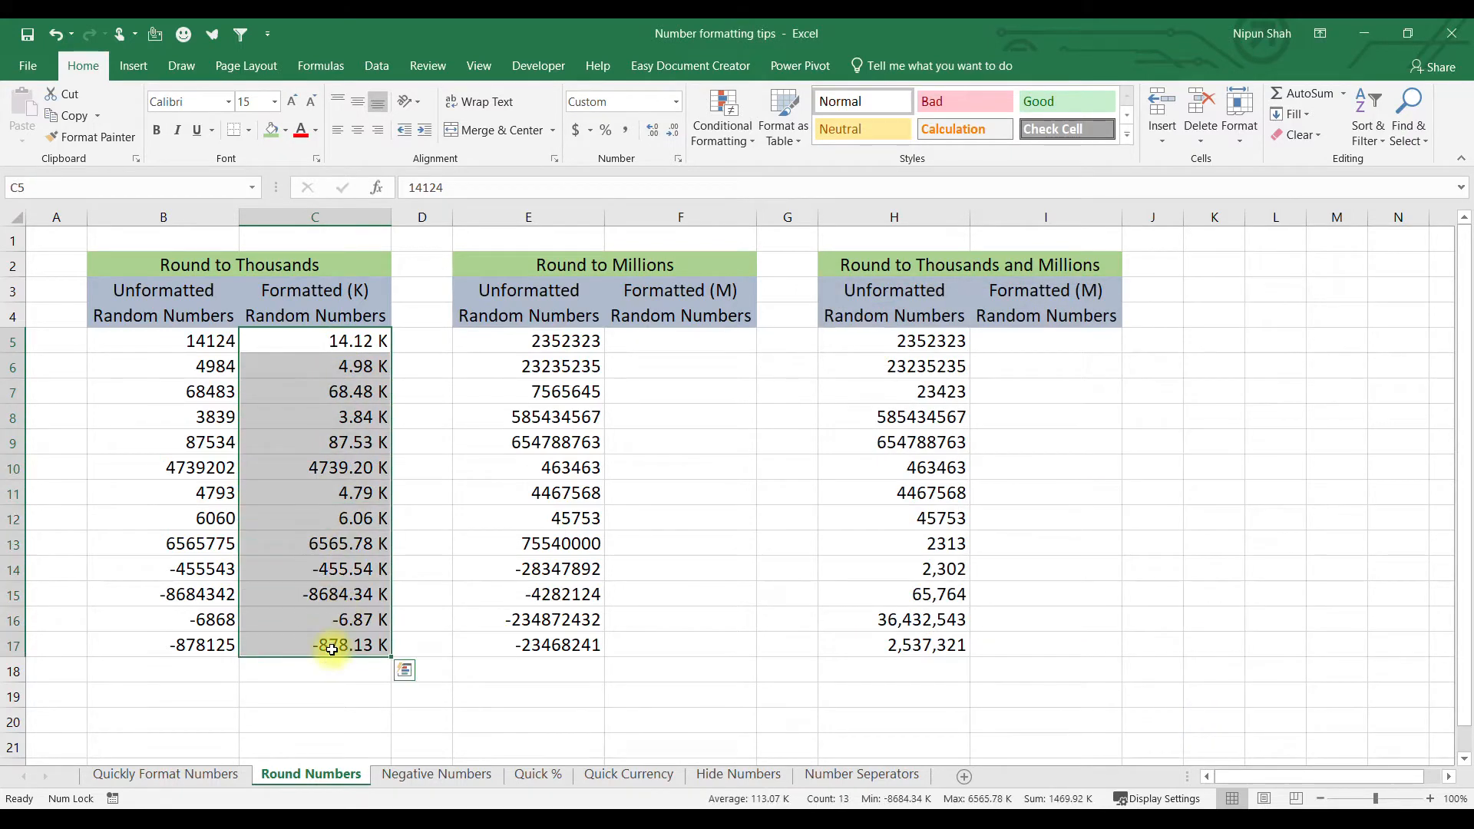
# Change the custom format of C5:C17 to #,##0.00, "K" and check the large values in C10, C13 and C15
pyautogui.click(336, 471)
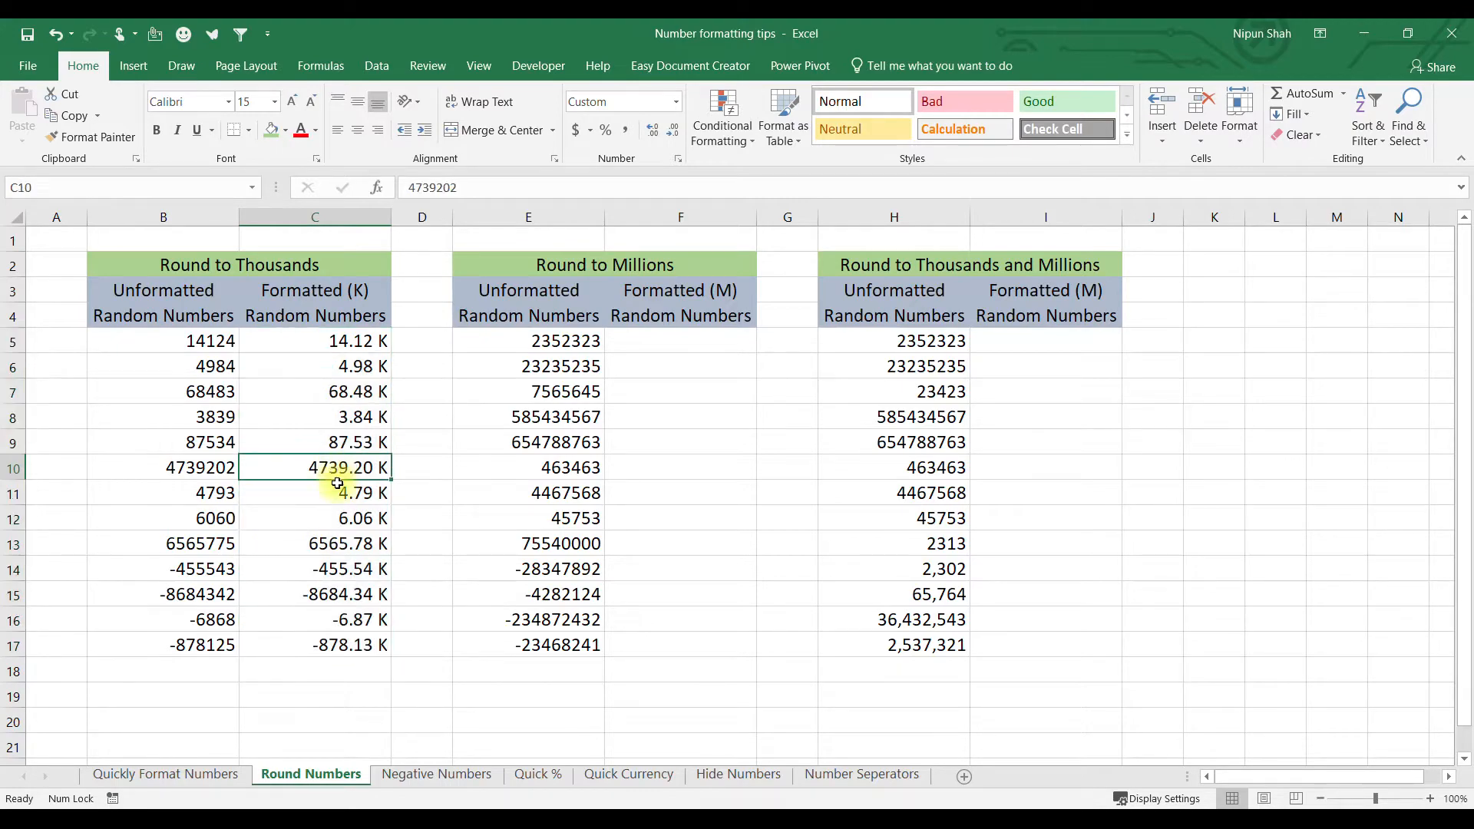
pyautogui.keyDown('ctrl'); pyautogui.click(342, 544); pyautogui.keyUp('ctrl')
pyautogui.keyDown('ctrl'); pyautogui.click(343, 588); pyautogui.keyUp('ctrl')
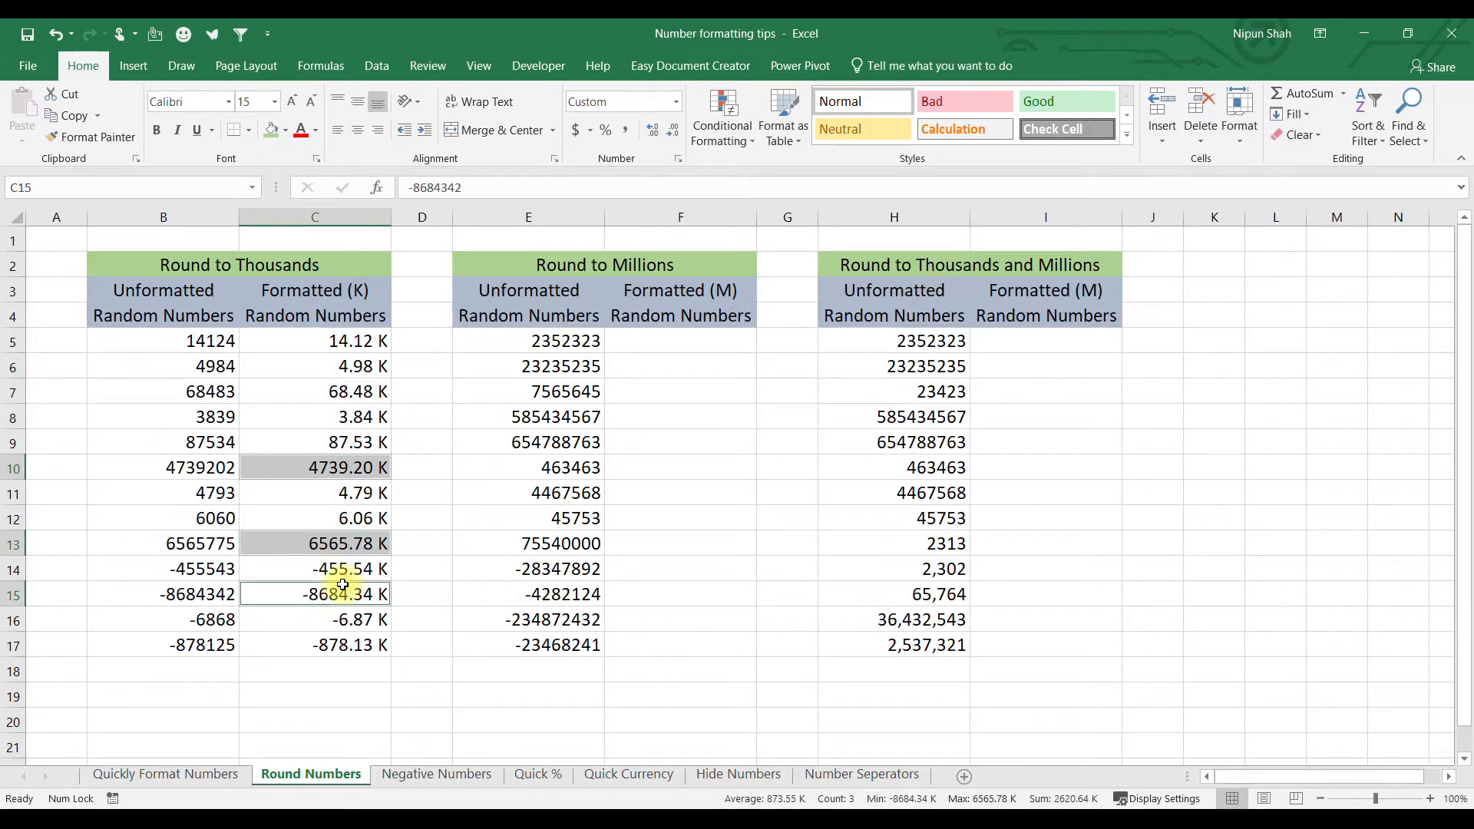
pyautogui.moveTo(343, 343); pyautogui.dragTo(344, 522)
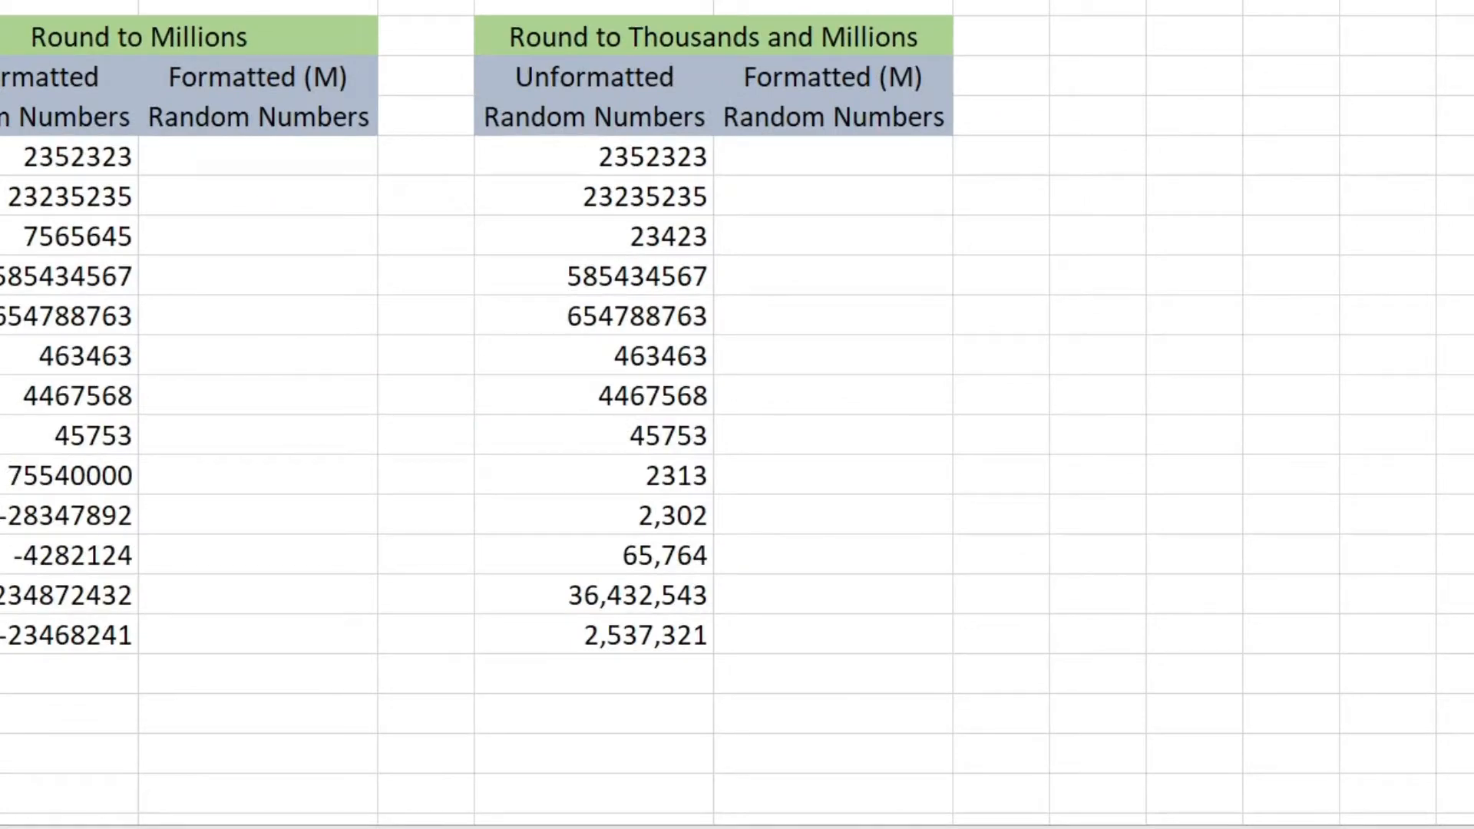
pyautogui.hotkey('ctrl', '1')
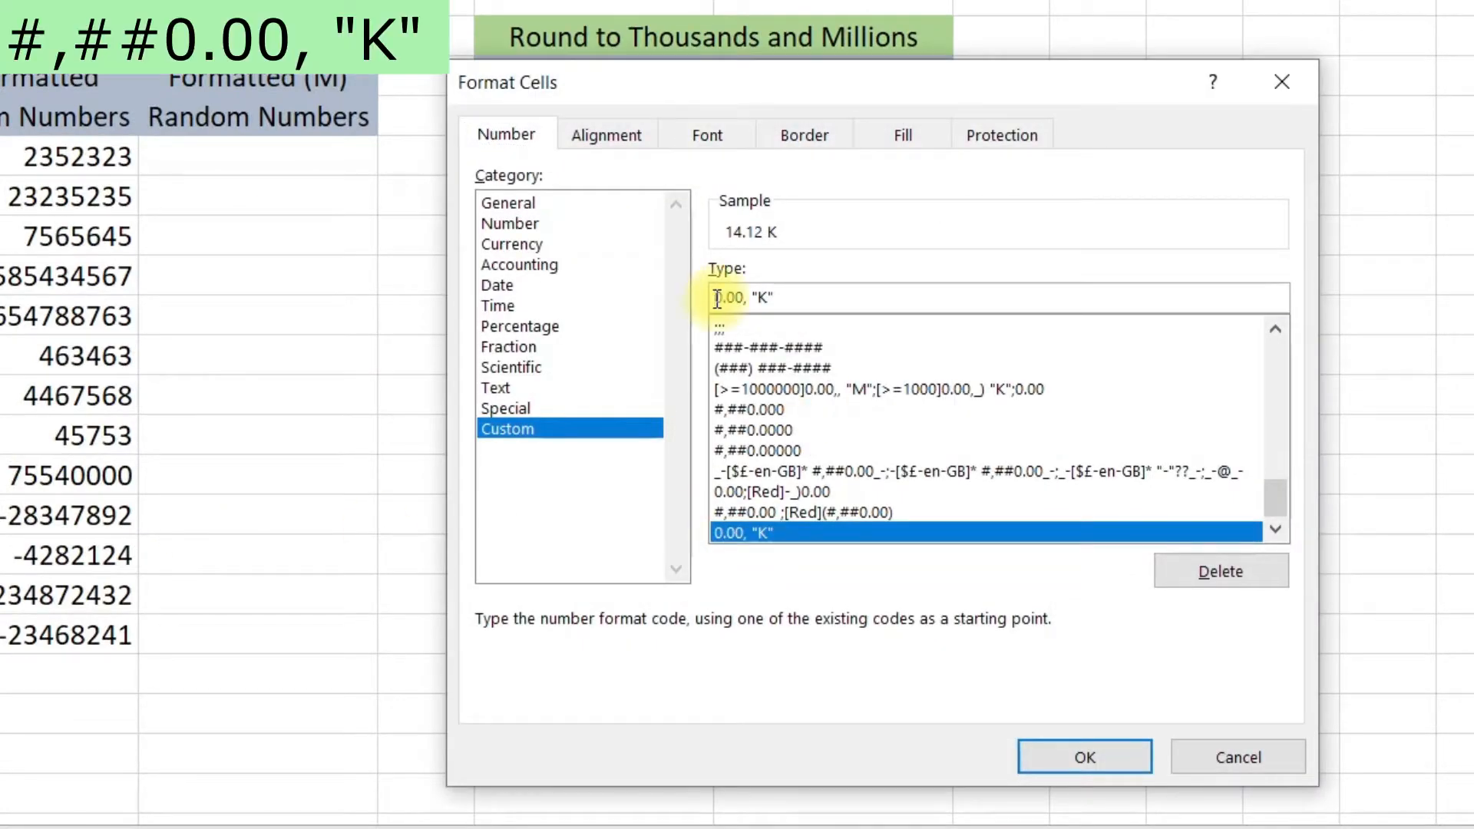
pyautogui.write('#,##')
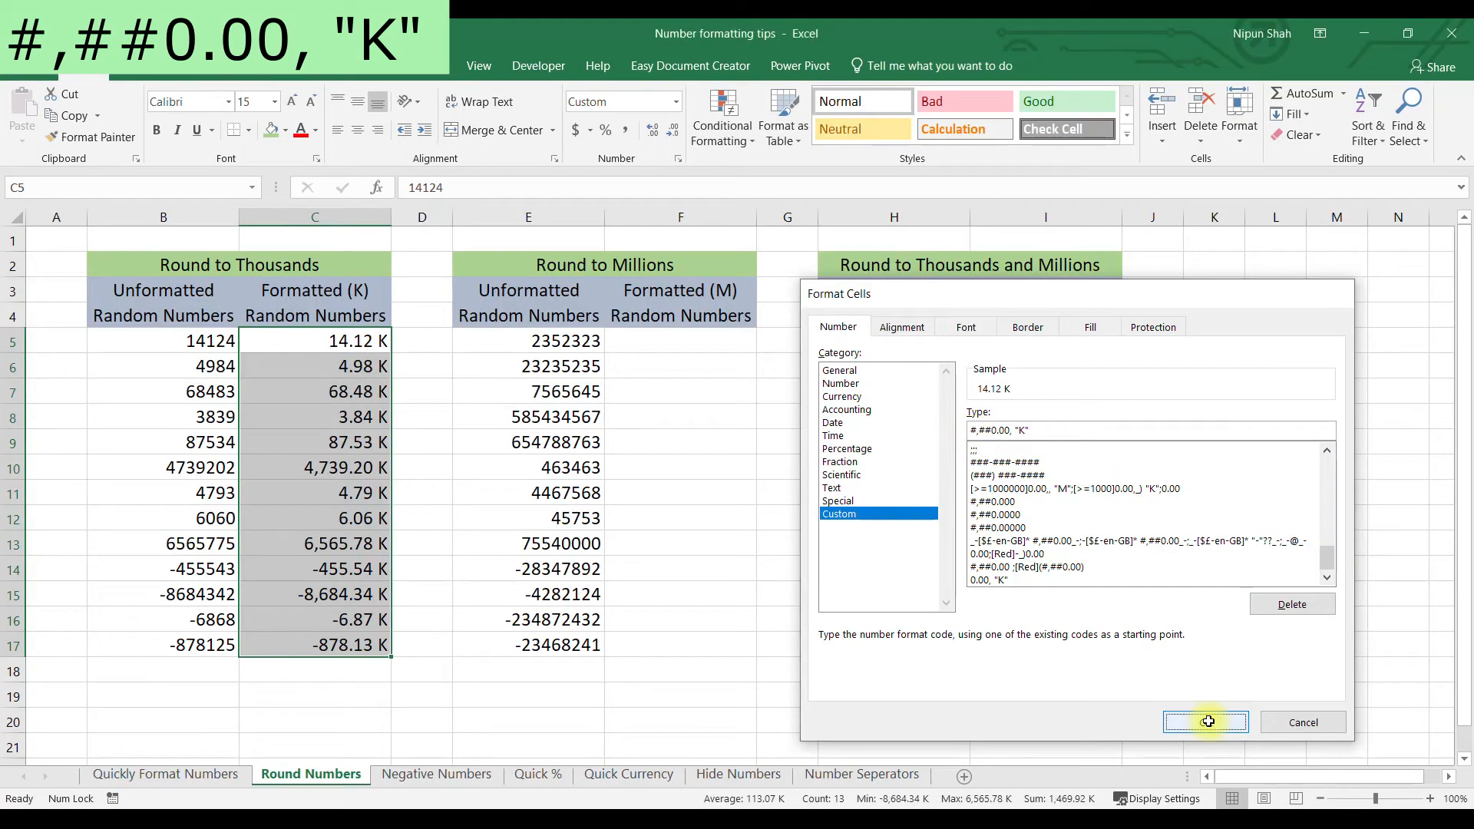
pyautogui.click(1085, 757)
pyautogui.click(311, 545)
pyautogui.click(311, 472)
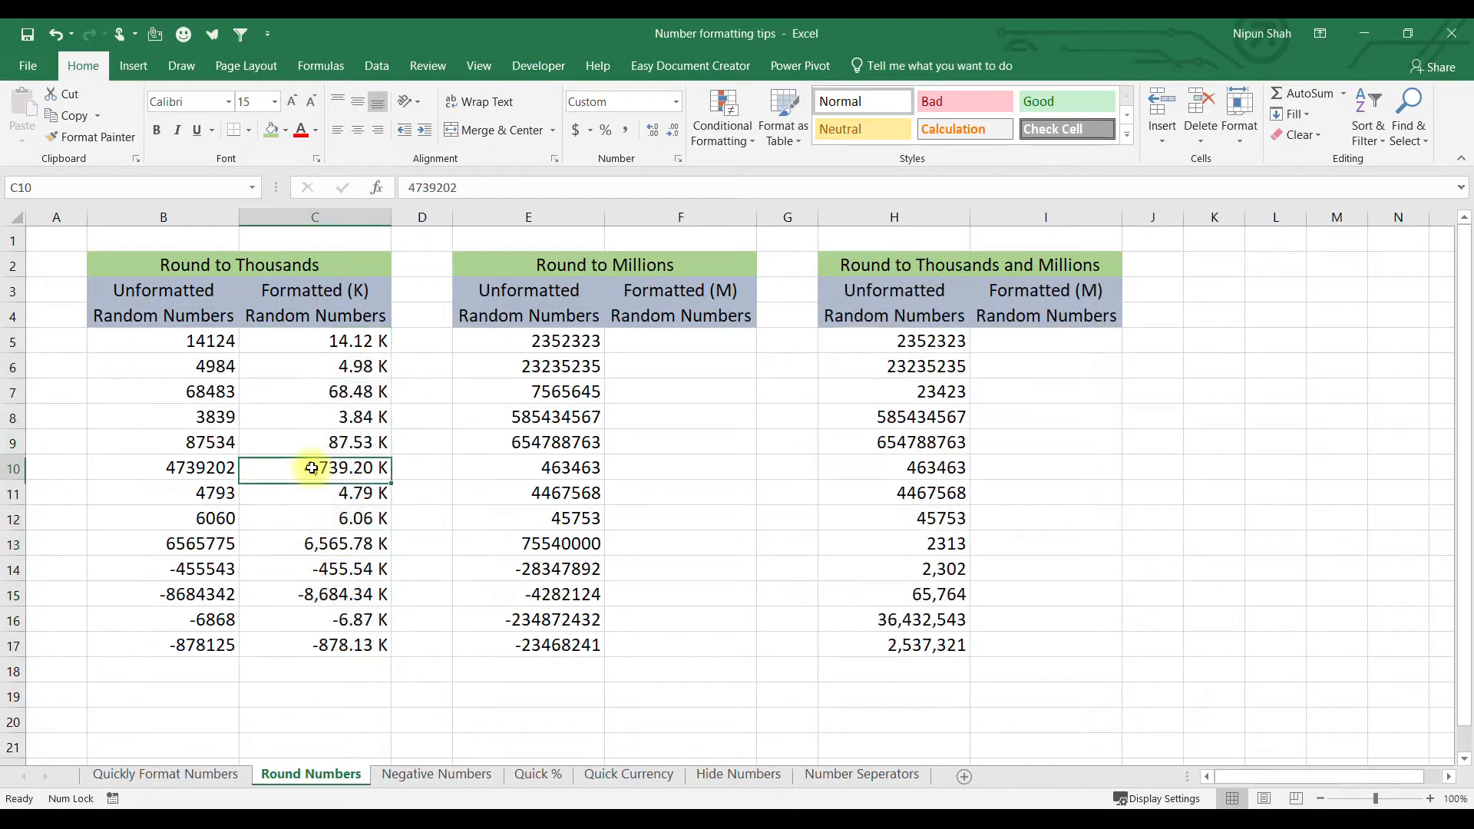
pyautogui.click(317, 542)
pyautogui.click(318, 597)
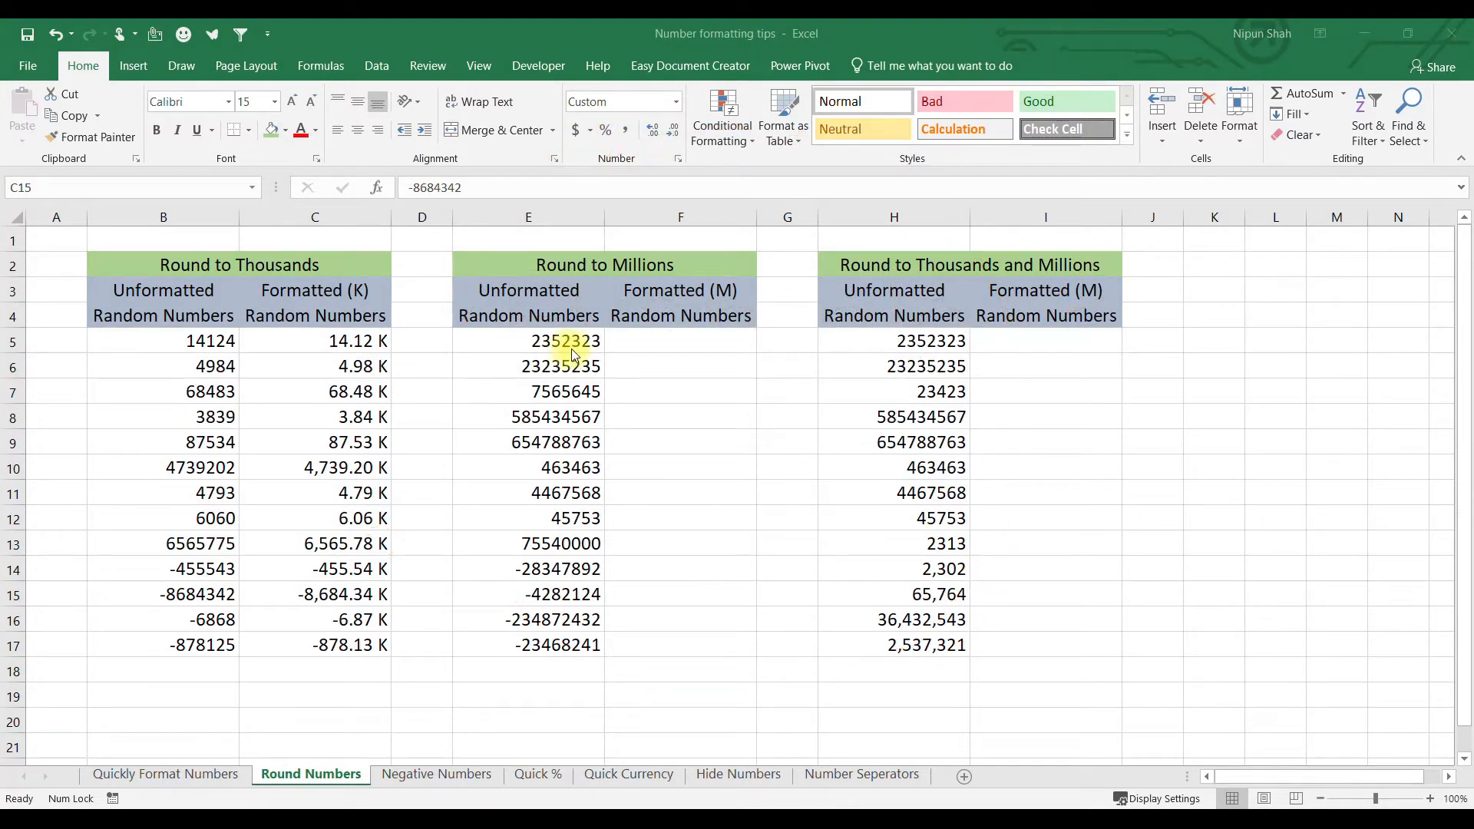
# Copy the Round to Millions numbers E5:E17 into F5:F17
pyautogui.moveTo(573, 339); pyautogui.dragTo(553, 647)
pyautogui.hotkey('ctrl', 'c')
pyautogui.press('Right')
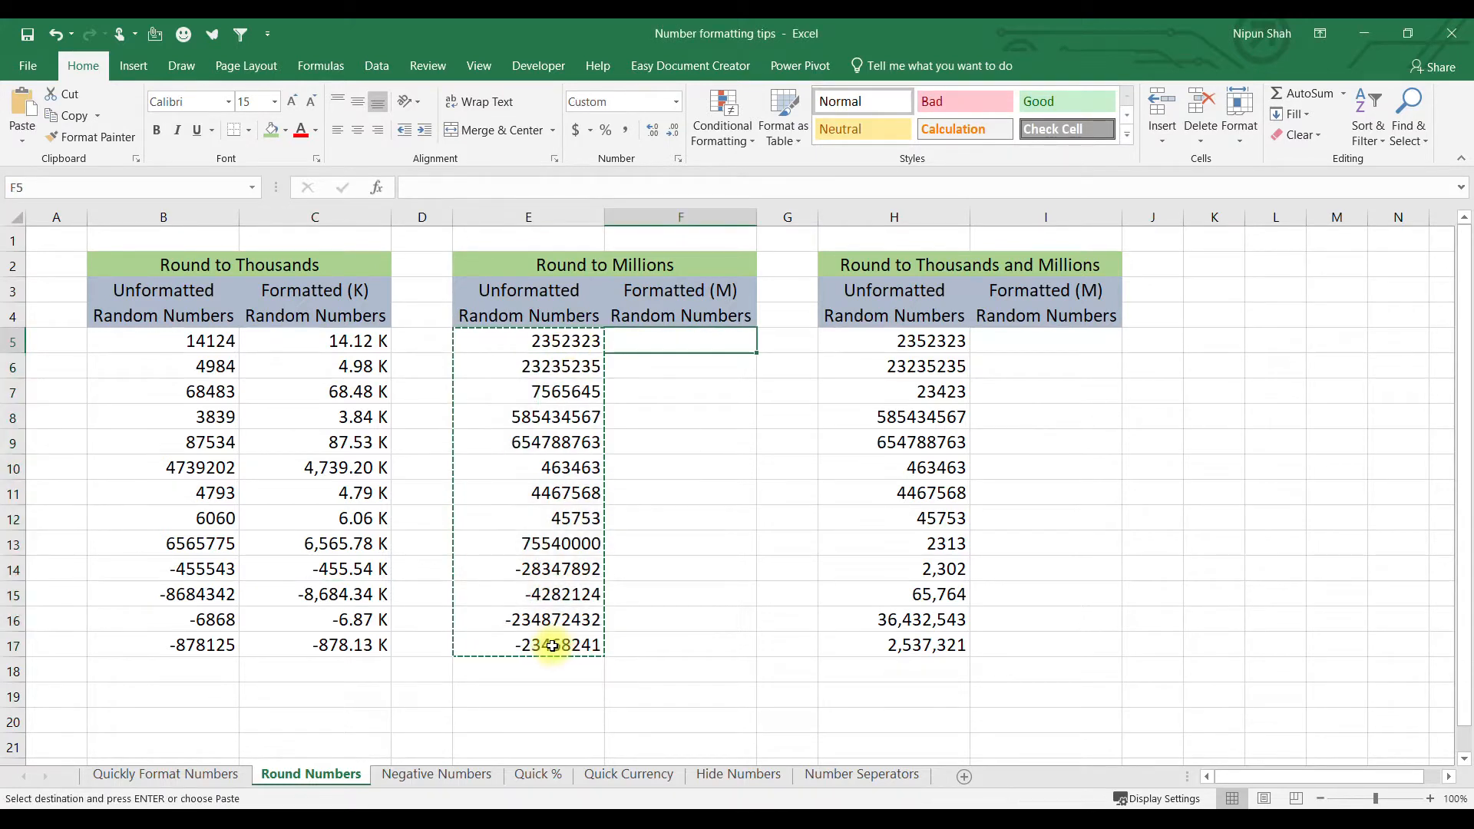
pyautogui.press('Return')
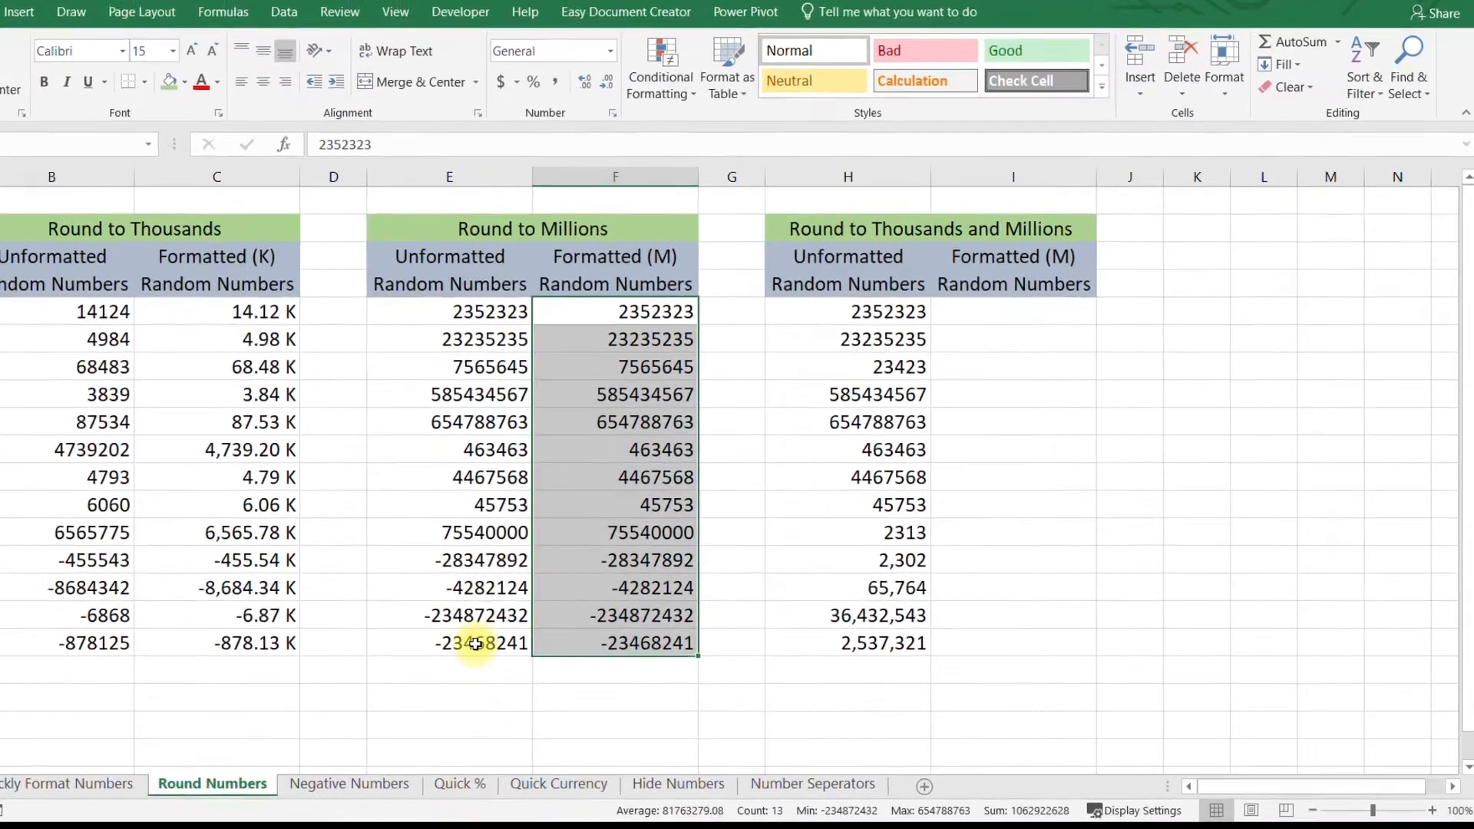
# Apply the custom number format #,##0.00,, "M" to F5:F17
pyautogui.hotkey('ctrl', '1')
pyautogui.click(564, 432)
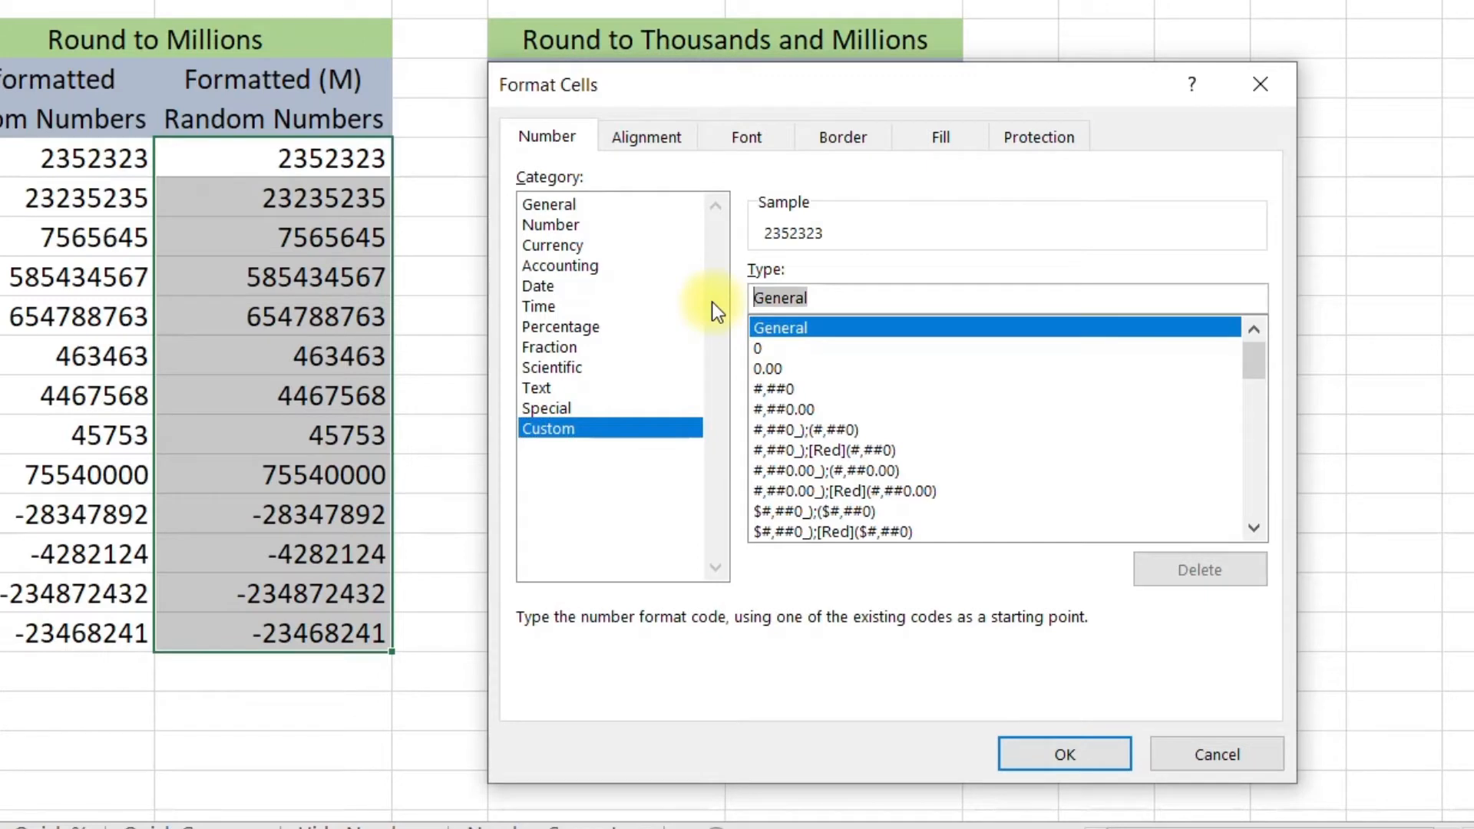
pyautogui.press('BackSpace')
pyautogui.write('#,##0.00')
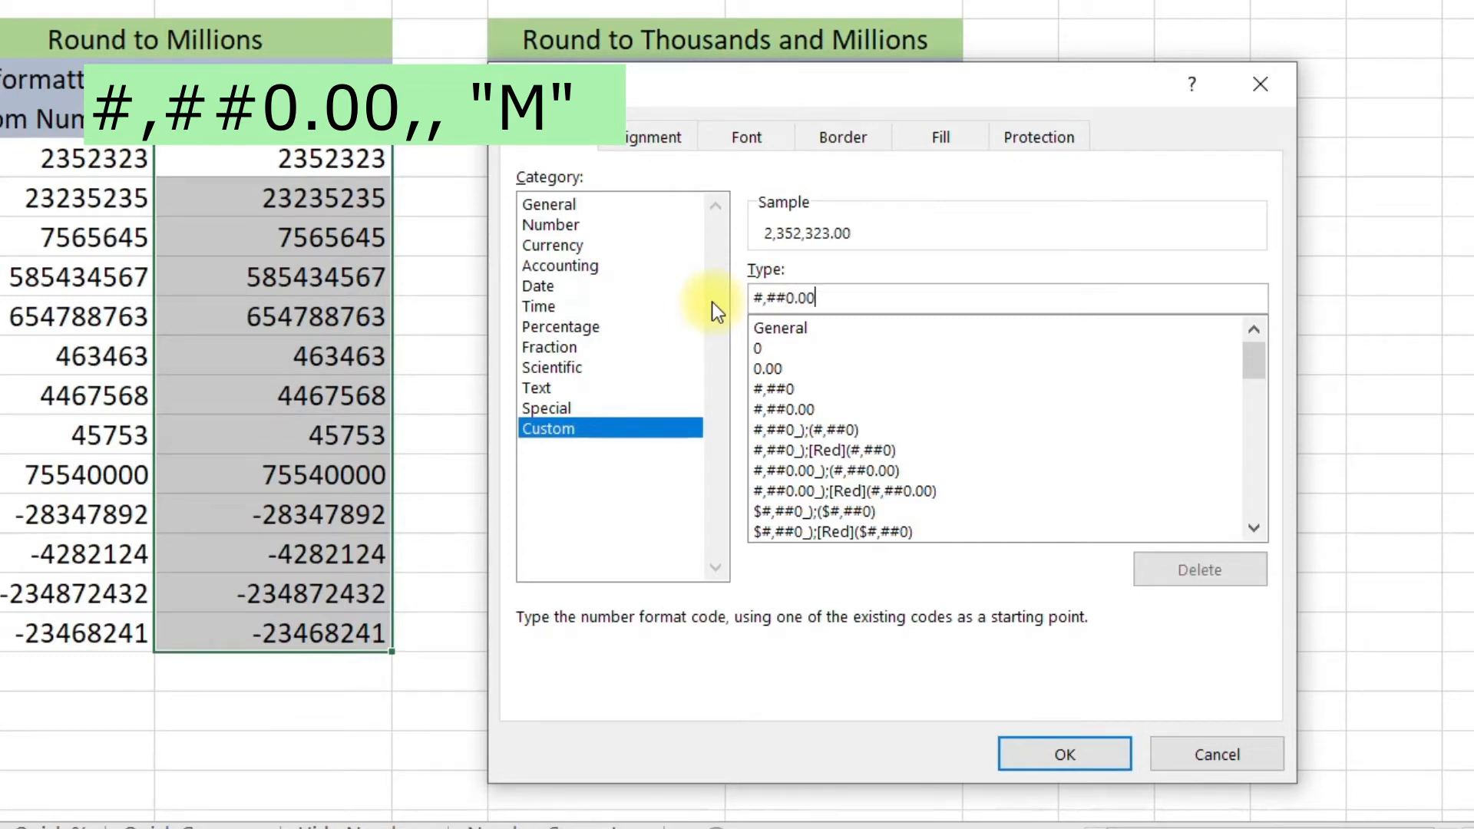
pyautogui.write(',,')
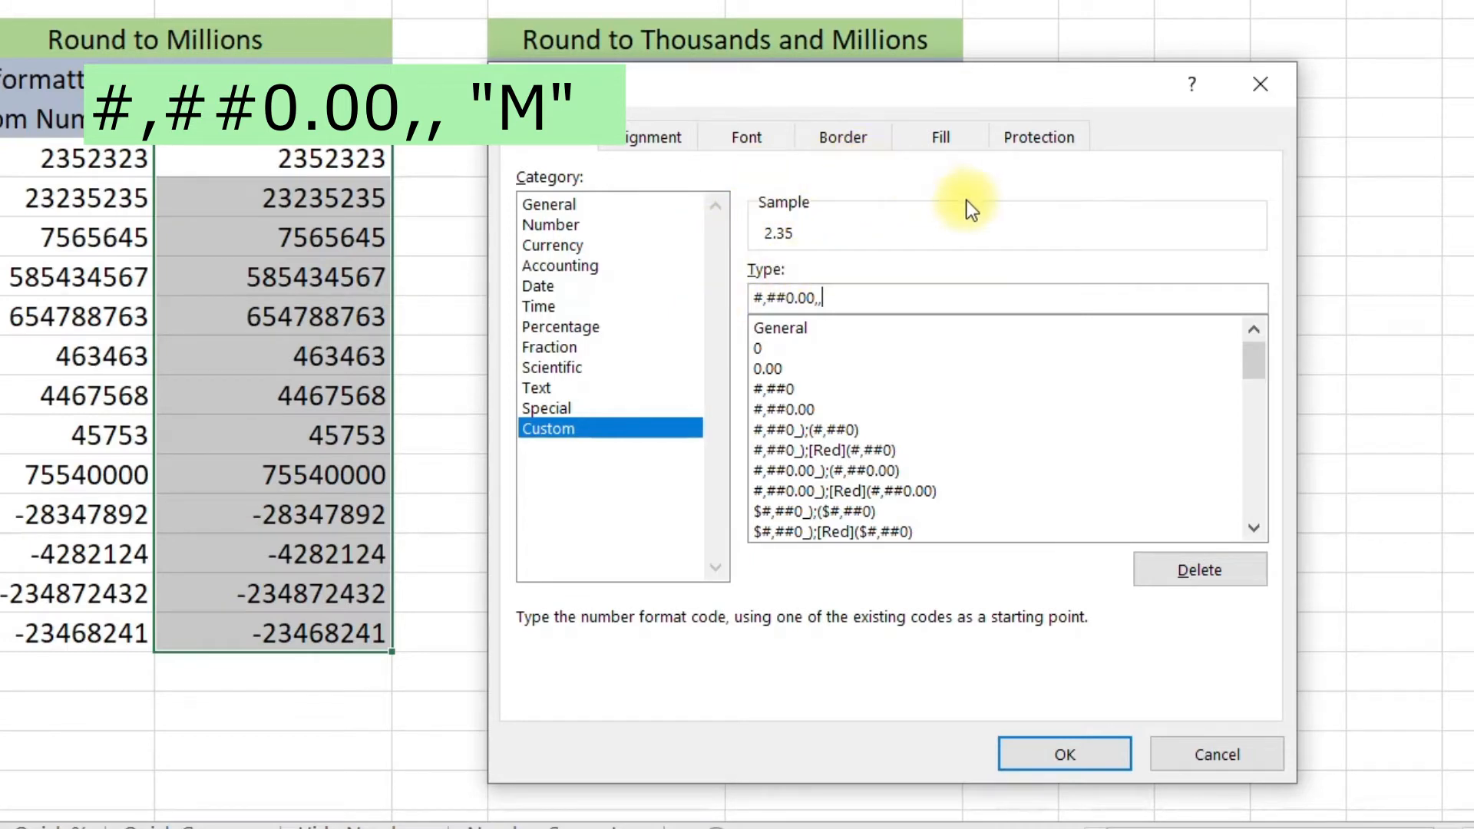
pyautogui.press('BackSpace')
pyautogui.press('BackSpace')
pyautogui.write(',, "M"')
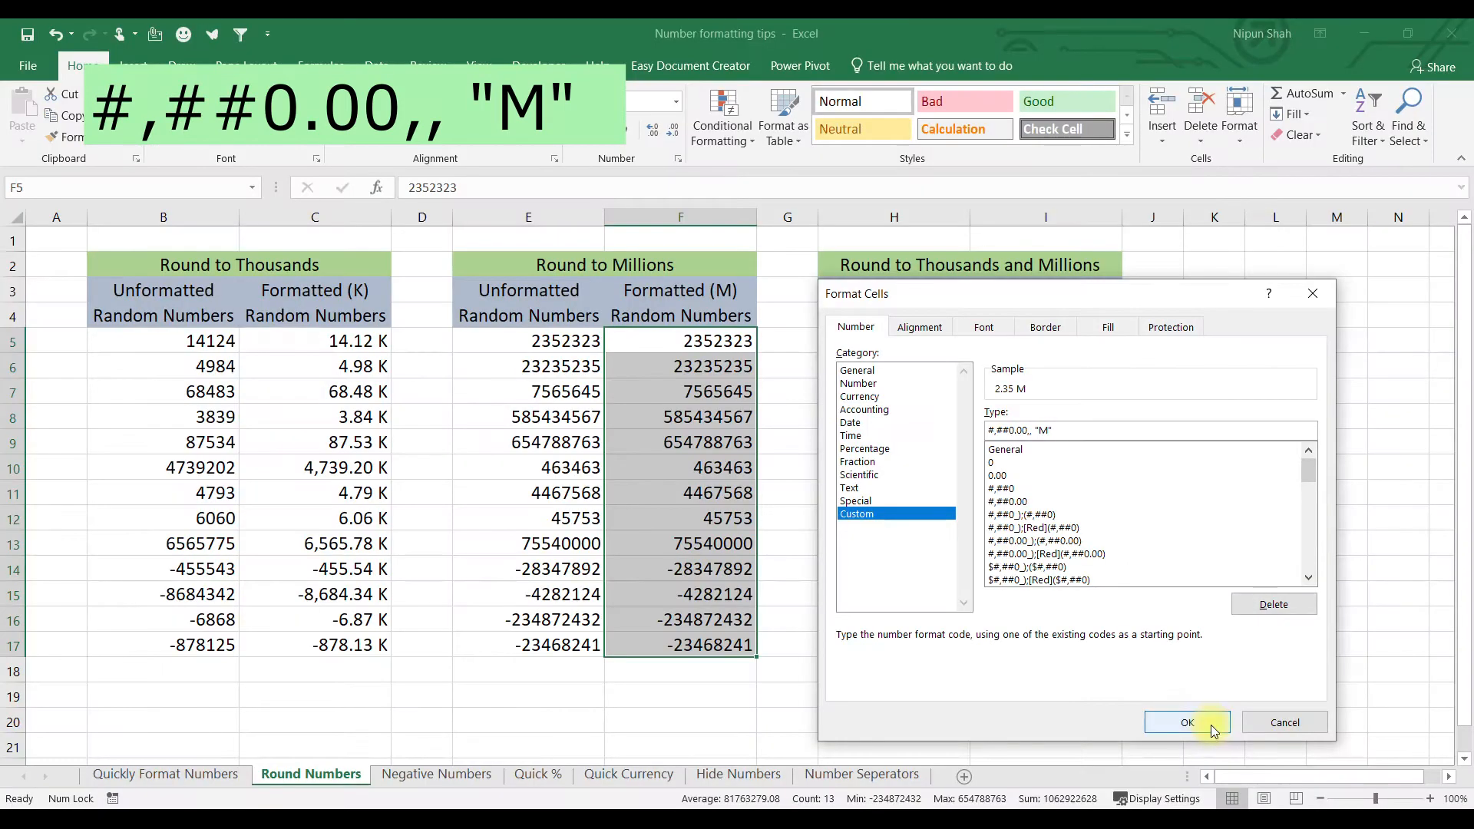
pyautogui.click(1065, 754)
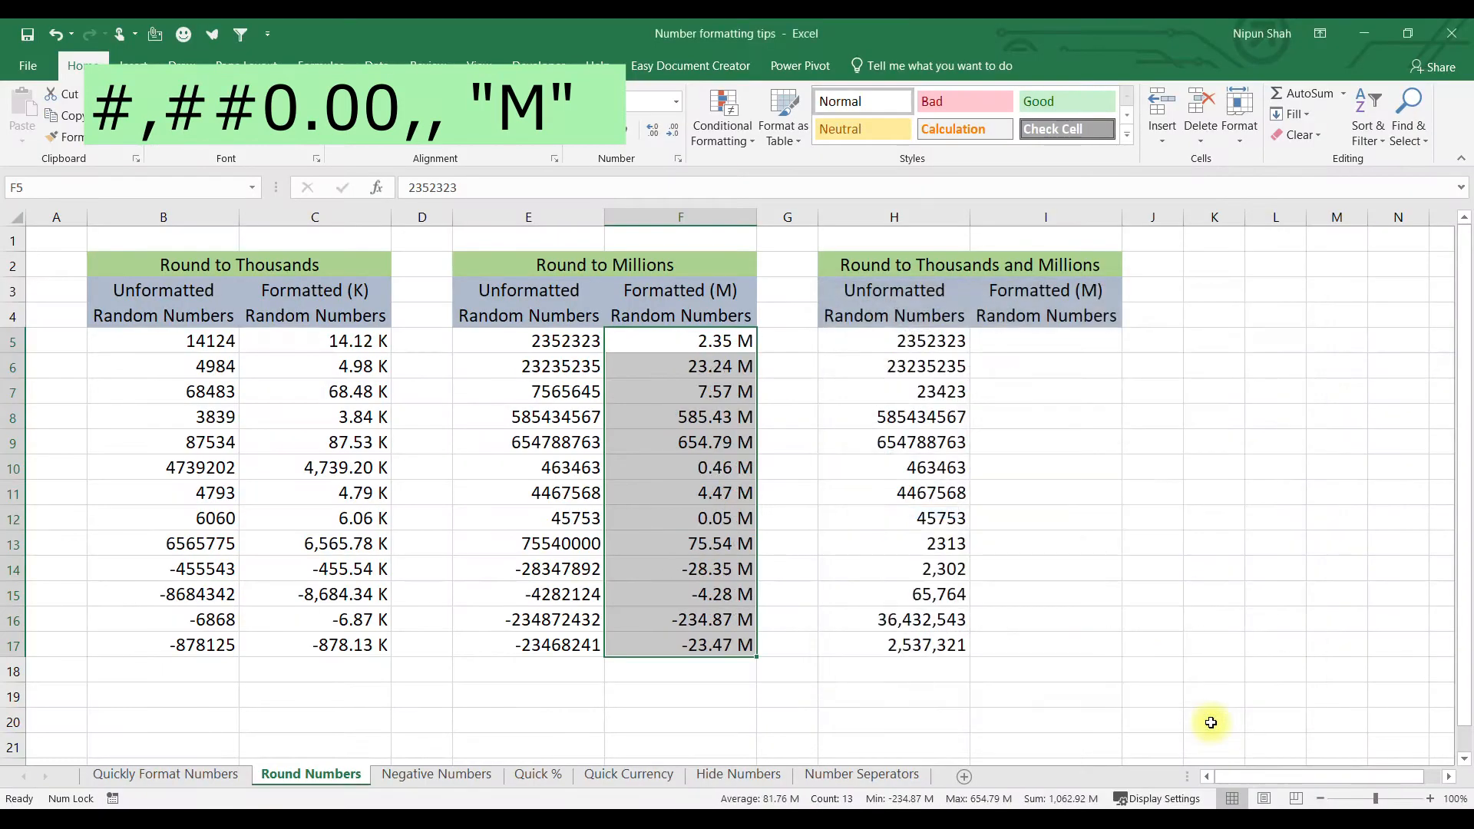
pyautogui.moveTo(668, 338); pyautogui.dragTo(677, 623)
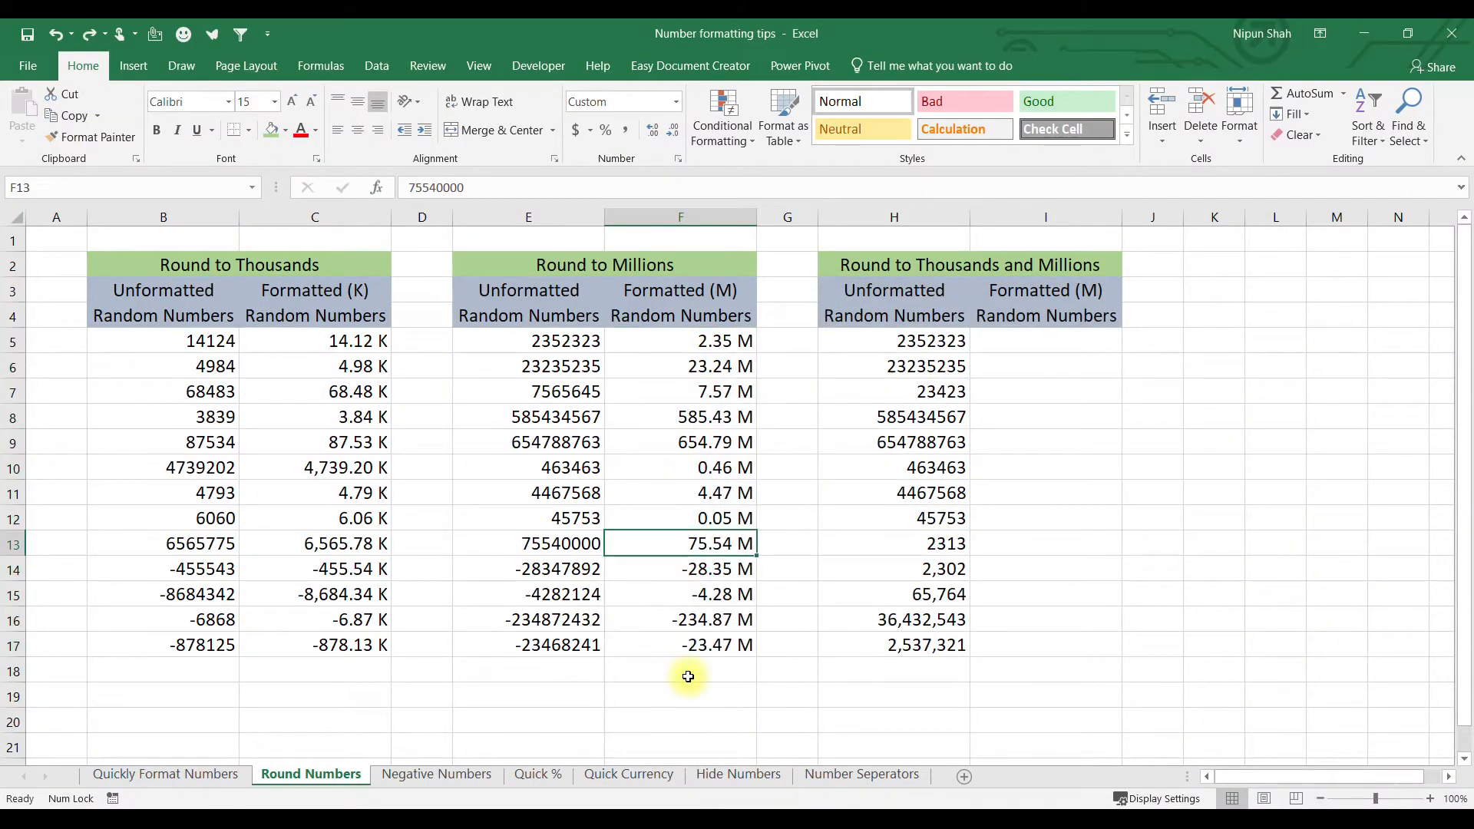
pyautogui.press('F2')
pyautogui.write('000000')
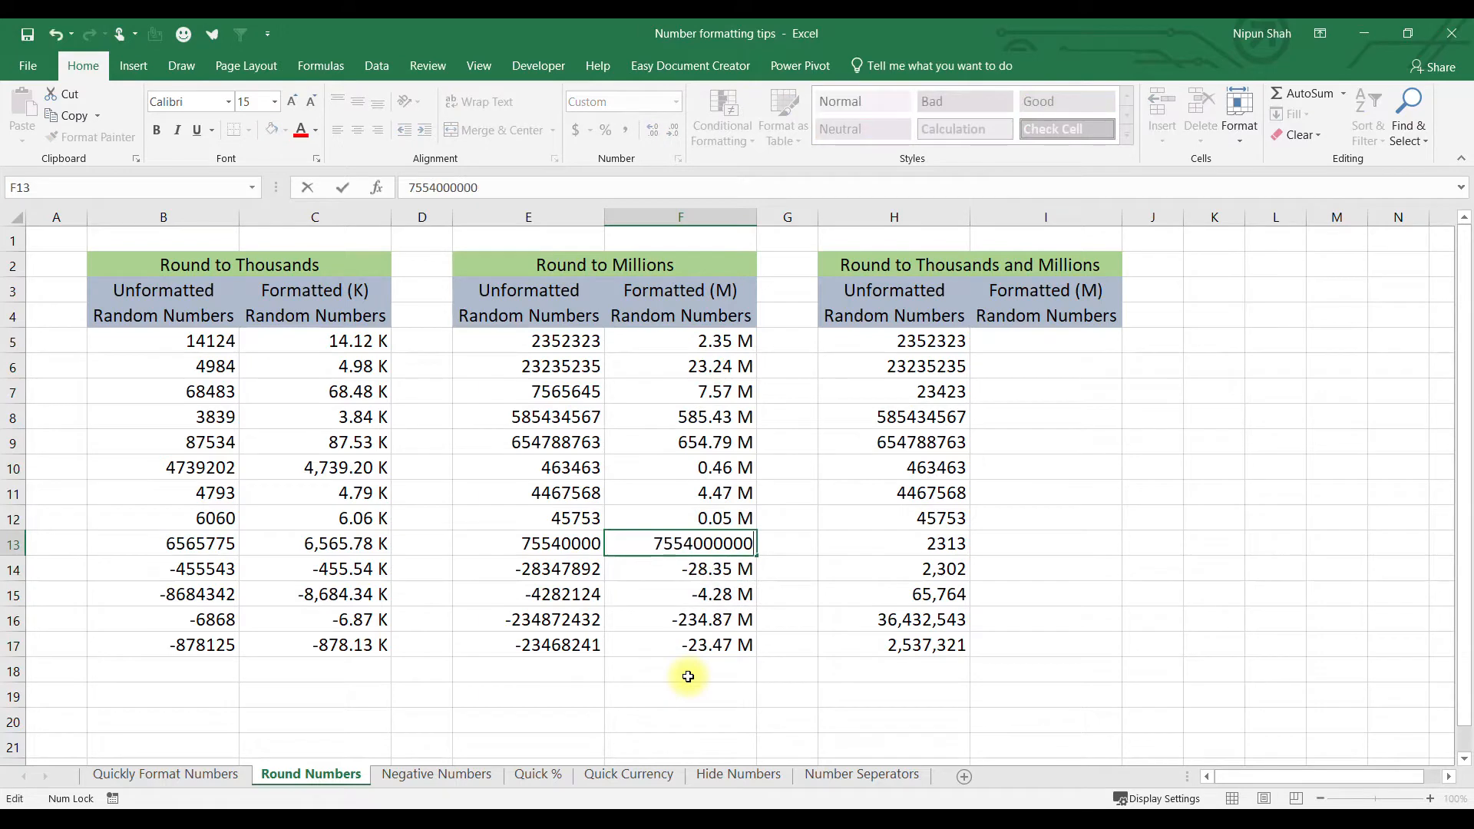
pyautogui.press('Return')
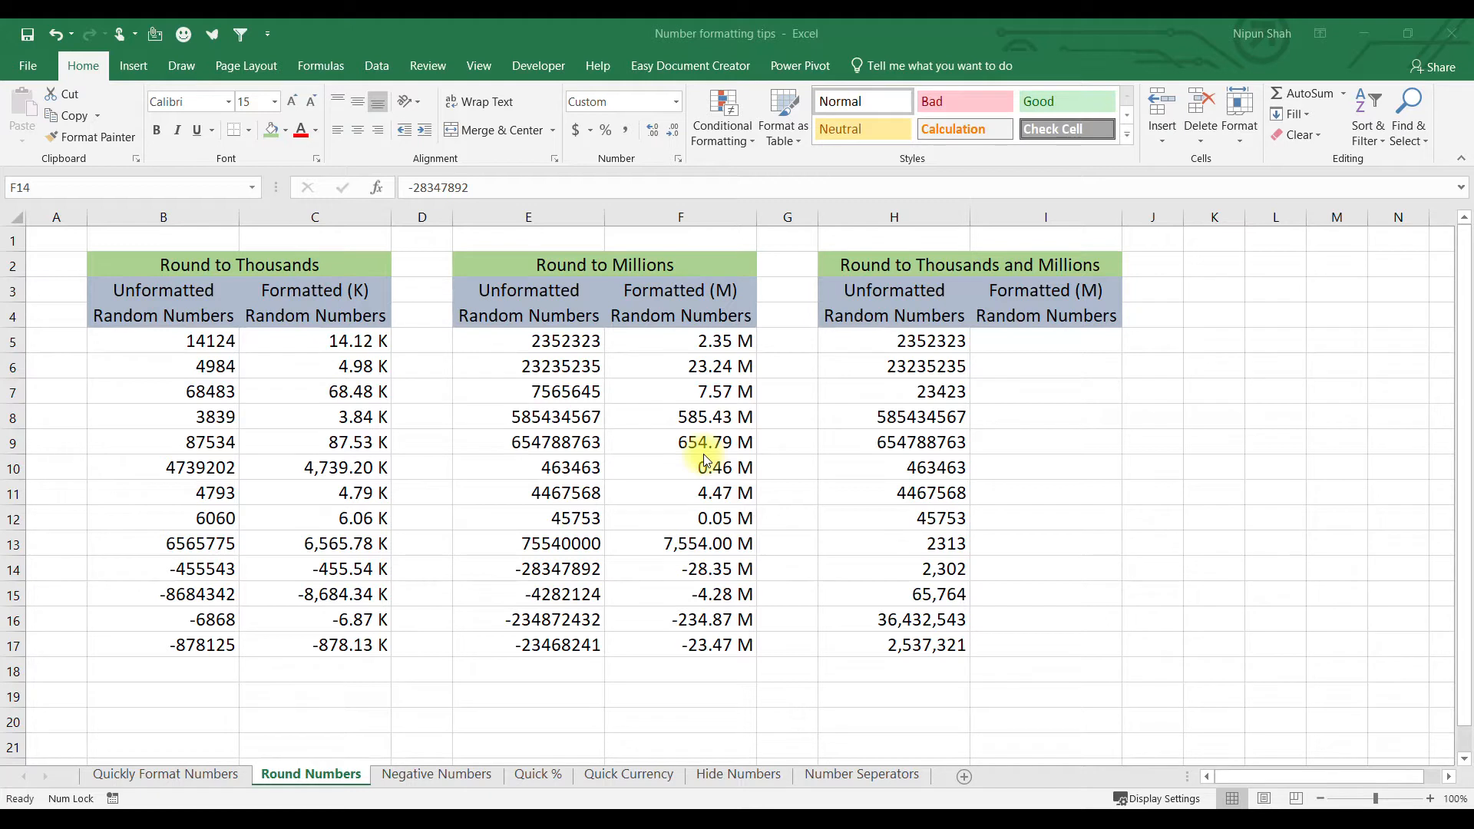
# Review the formatted values in C5:C17 and F5:F17, and examine the underlying number in F9 without changing it
pyautogui.click(345, 442)
pyautogui.moveTo(352, 338); pyautogui.dragTo(333, 644)
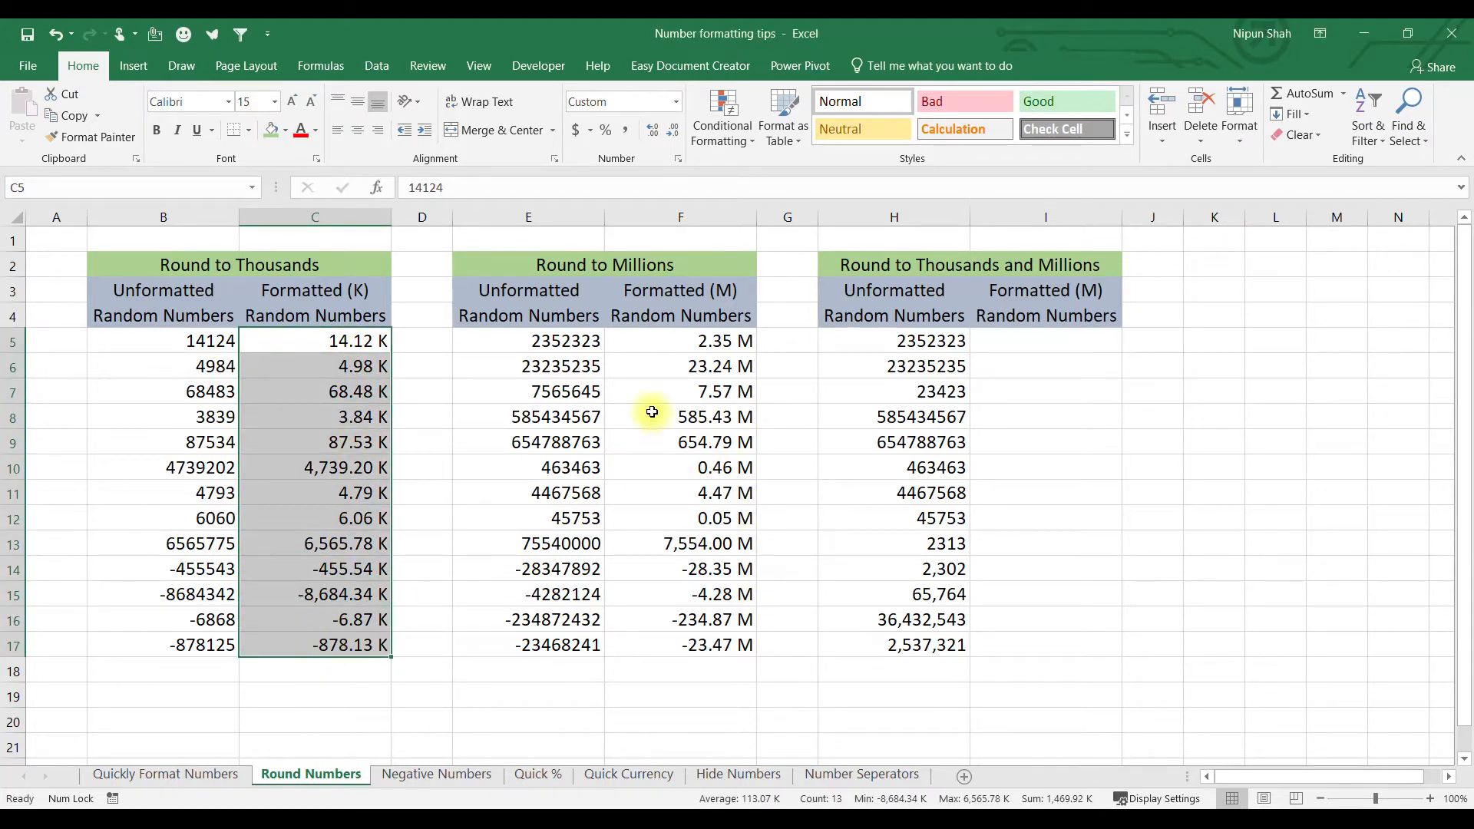
pyautogui.moveTo(690, 341); pyautogui.dragTo(671, 643)
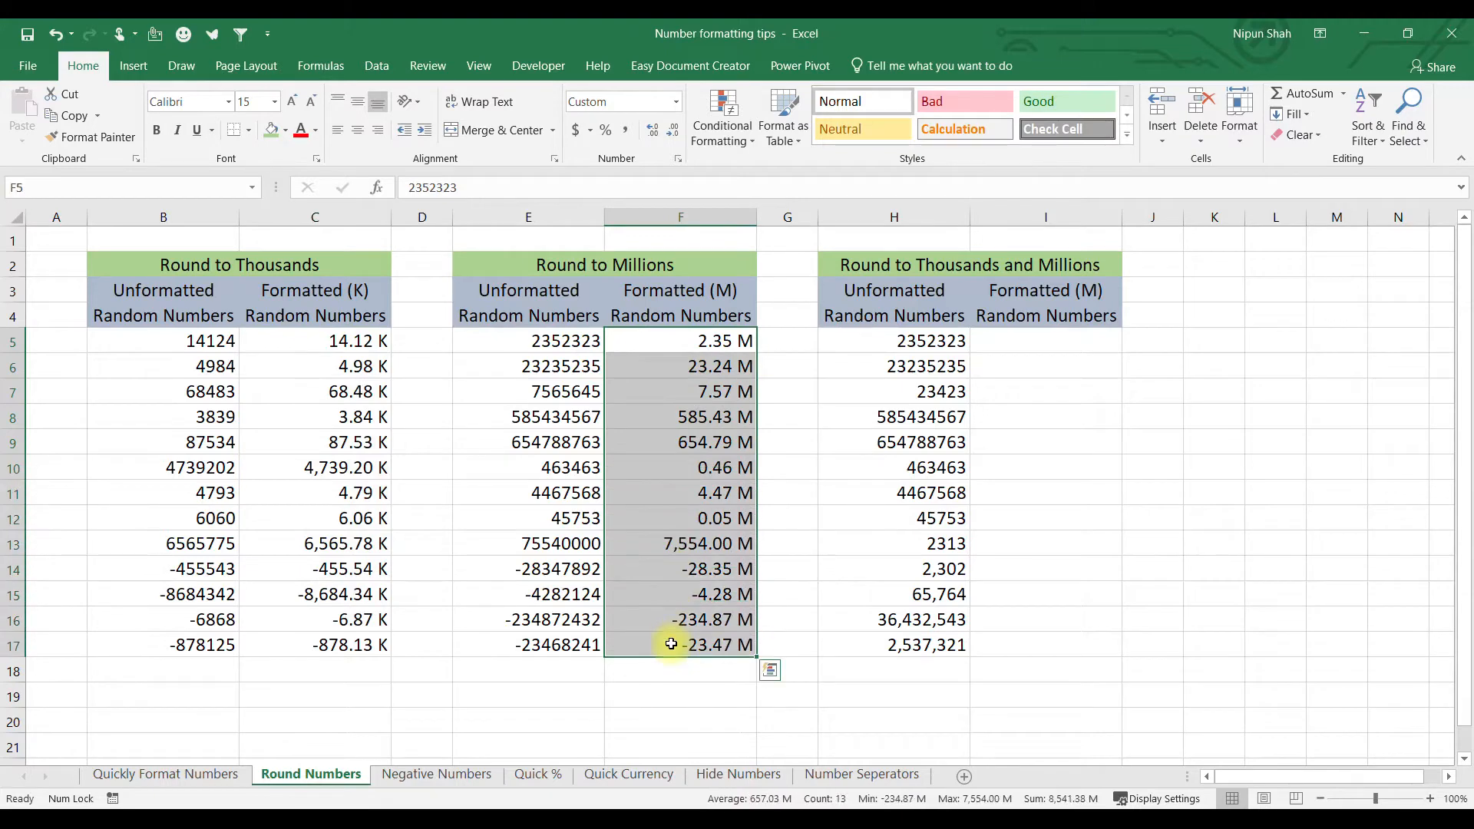
pyautogui.click(687, 442)
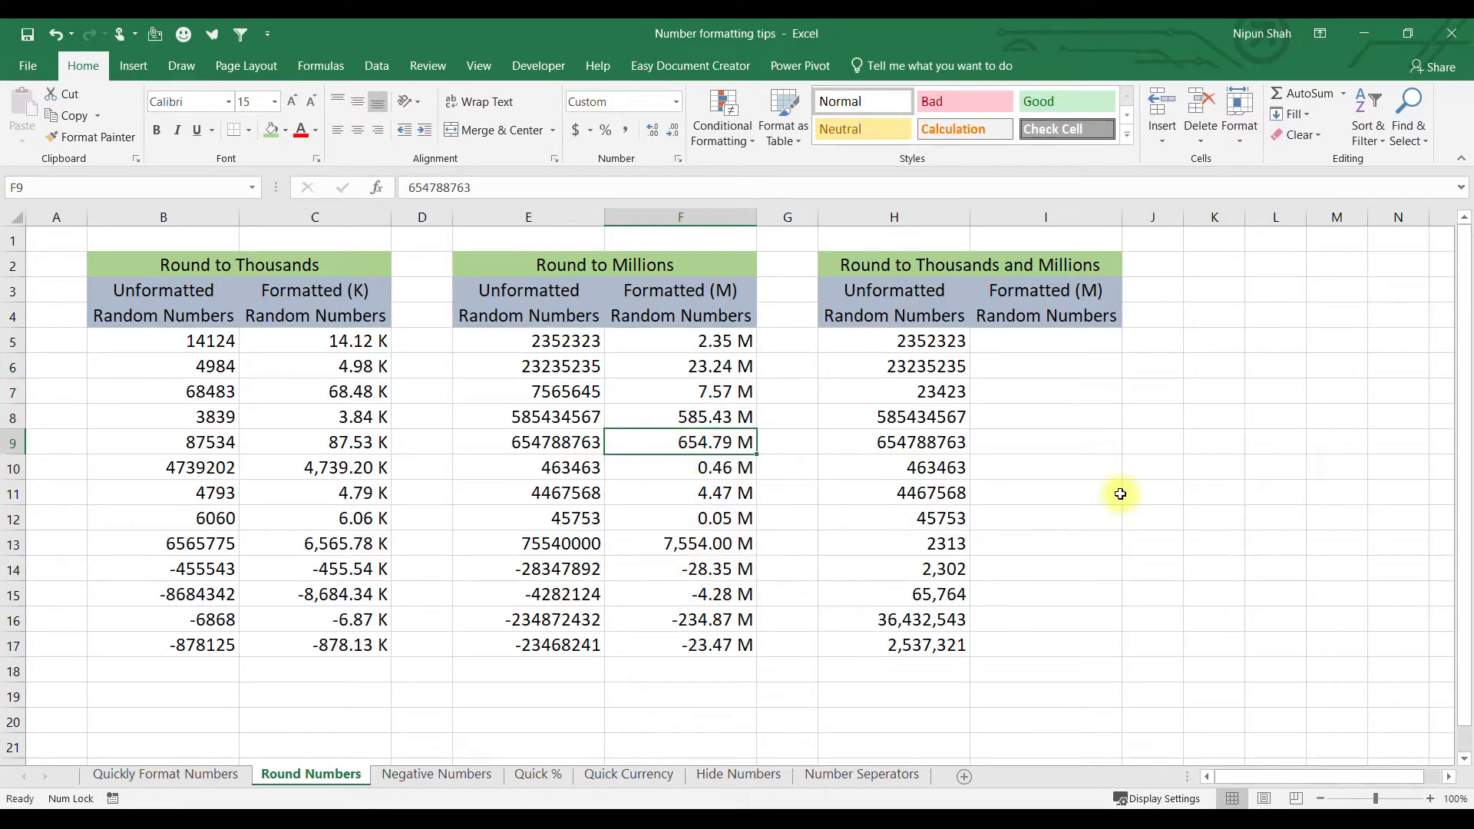
pyautogui.press('F2')
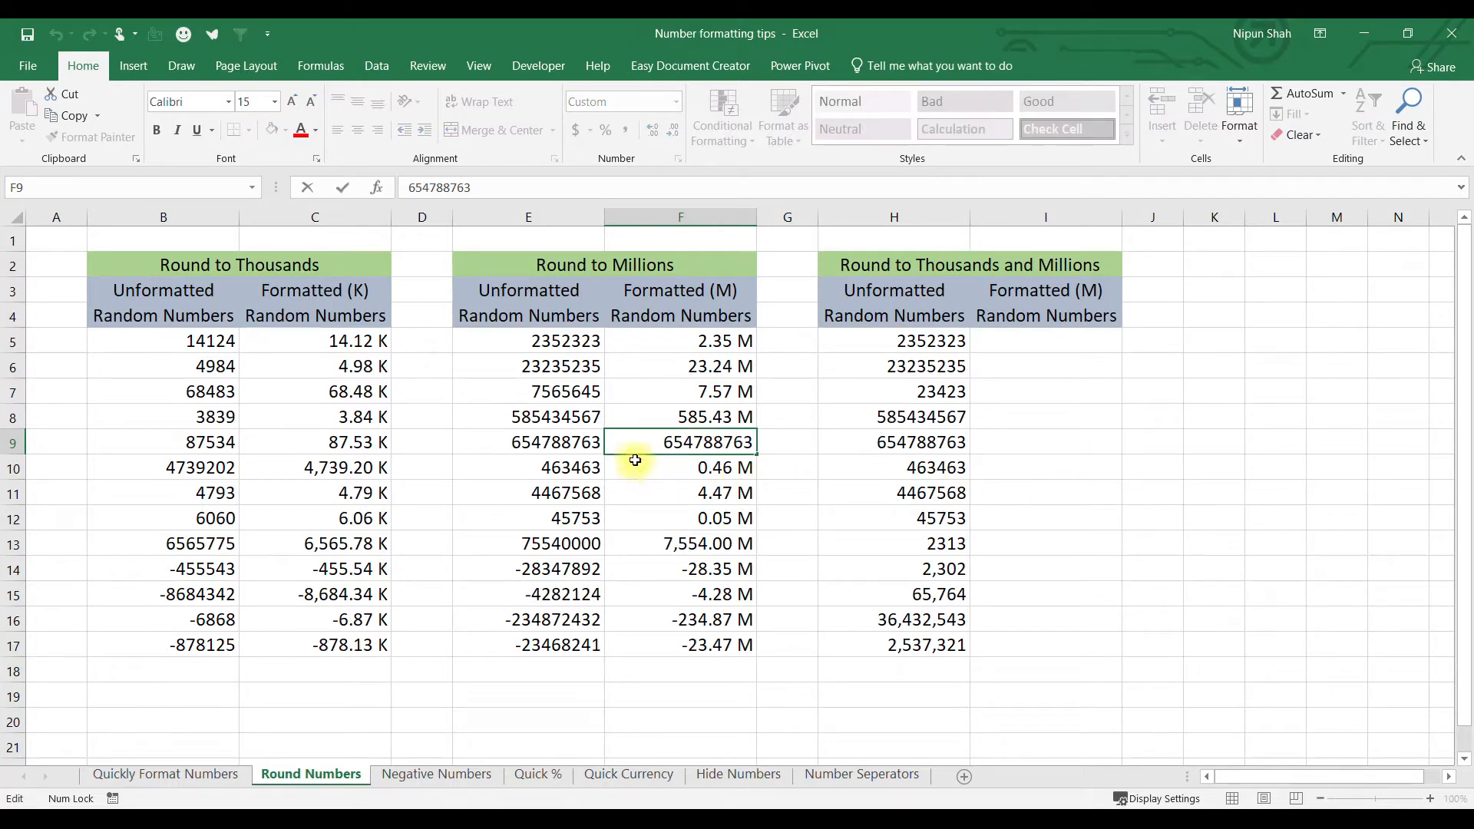
pyautogui.press('Escape')
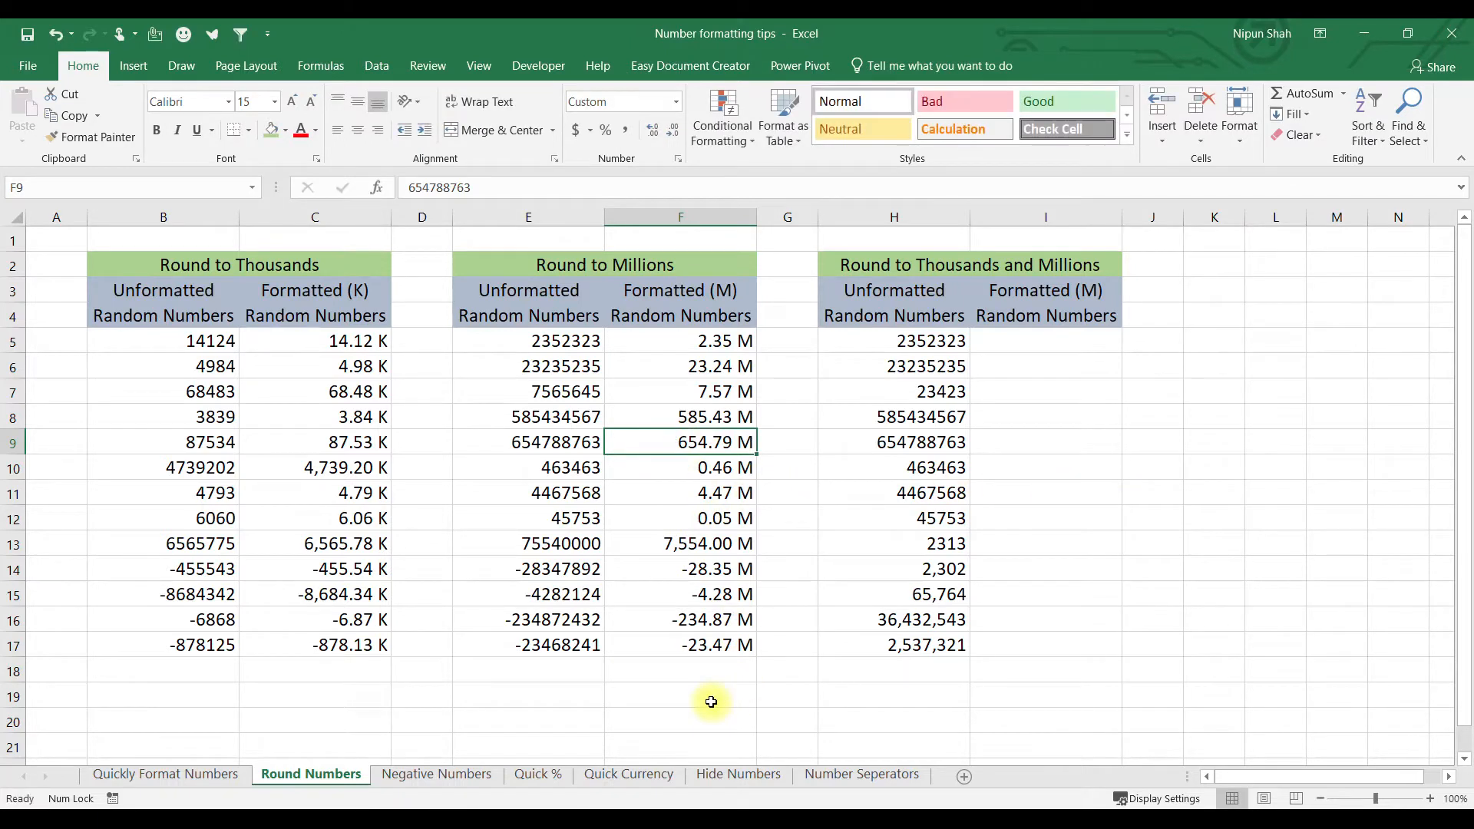
# Enter the formula =F16+1 in cell F19, below the Round to Millions table
pyautogui.click(711, 701)
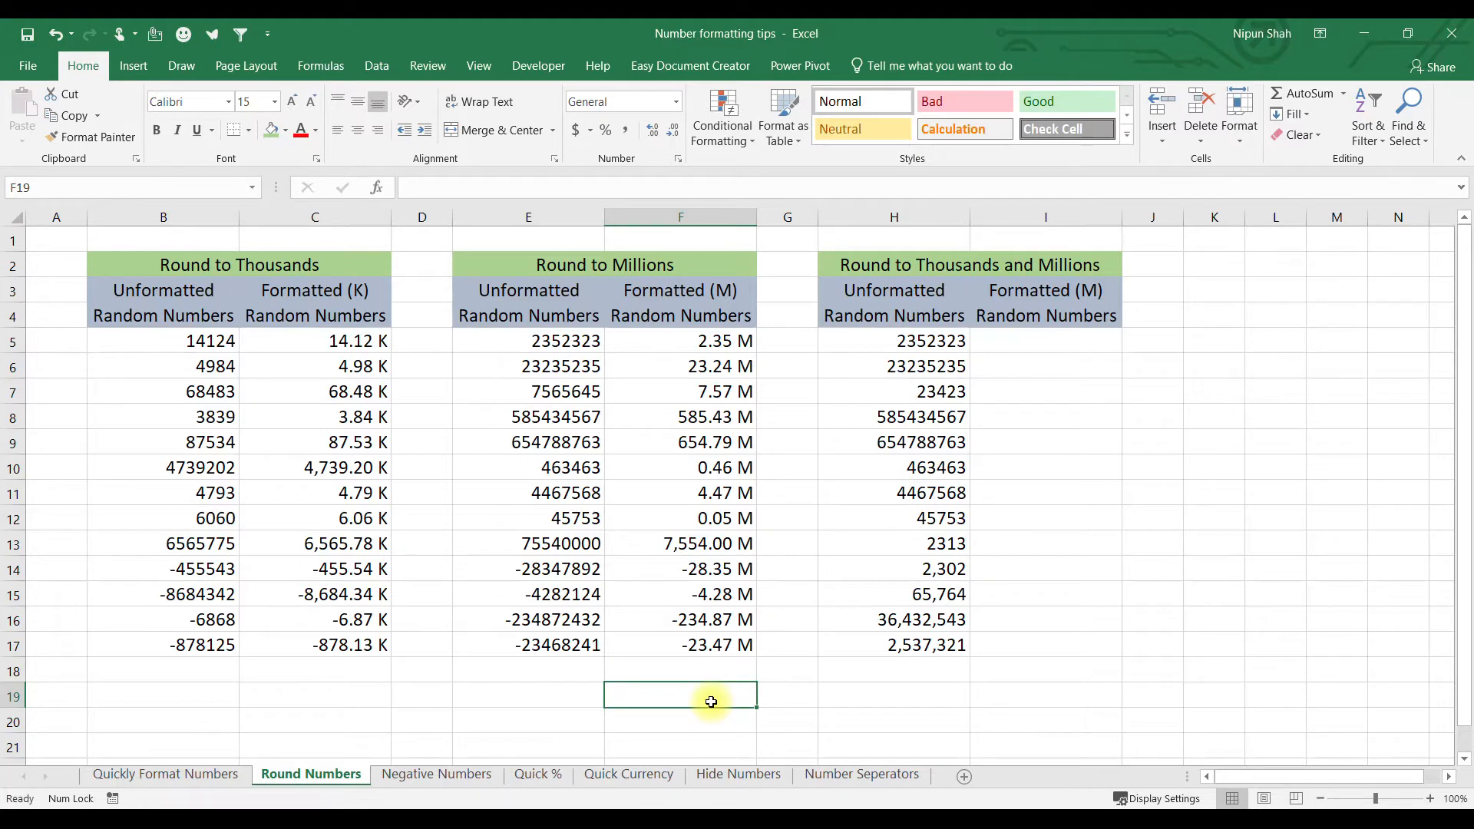
pyautogui.write('=')
pyautogui.press('Up')
pyautogui.press('Up')
pyautogui.press('Up')
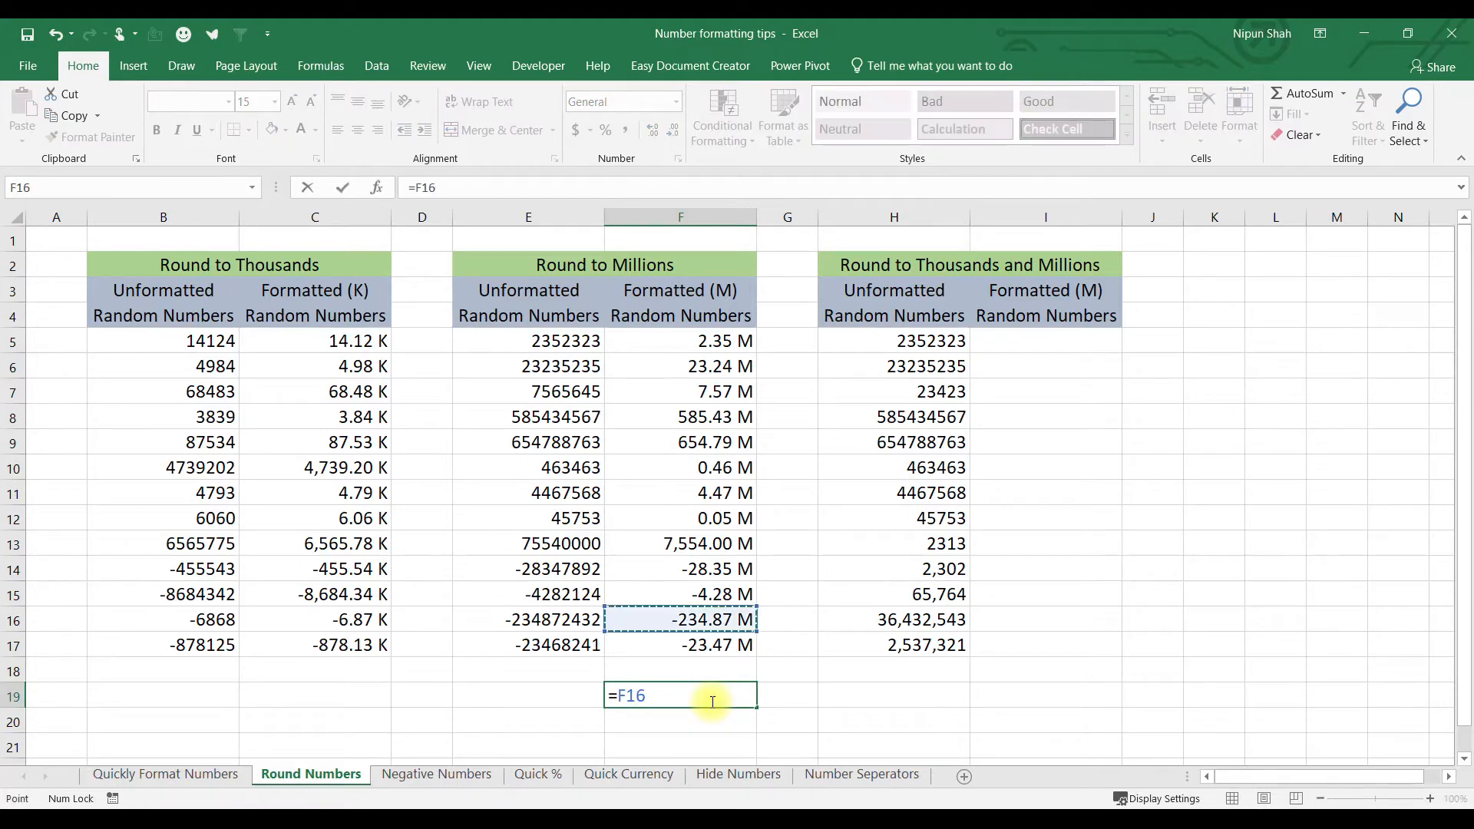
pyautogui.write('+1')
pyautogui.hotkey('ctrl', 'Return')
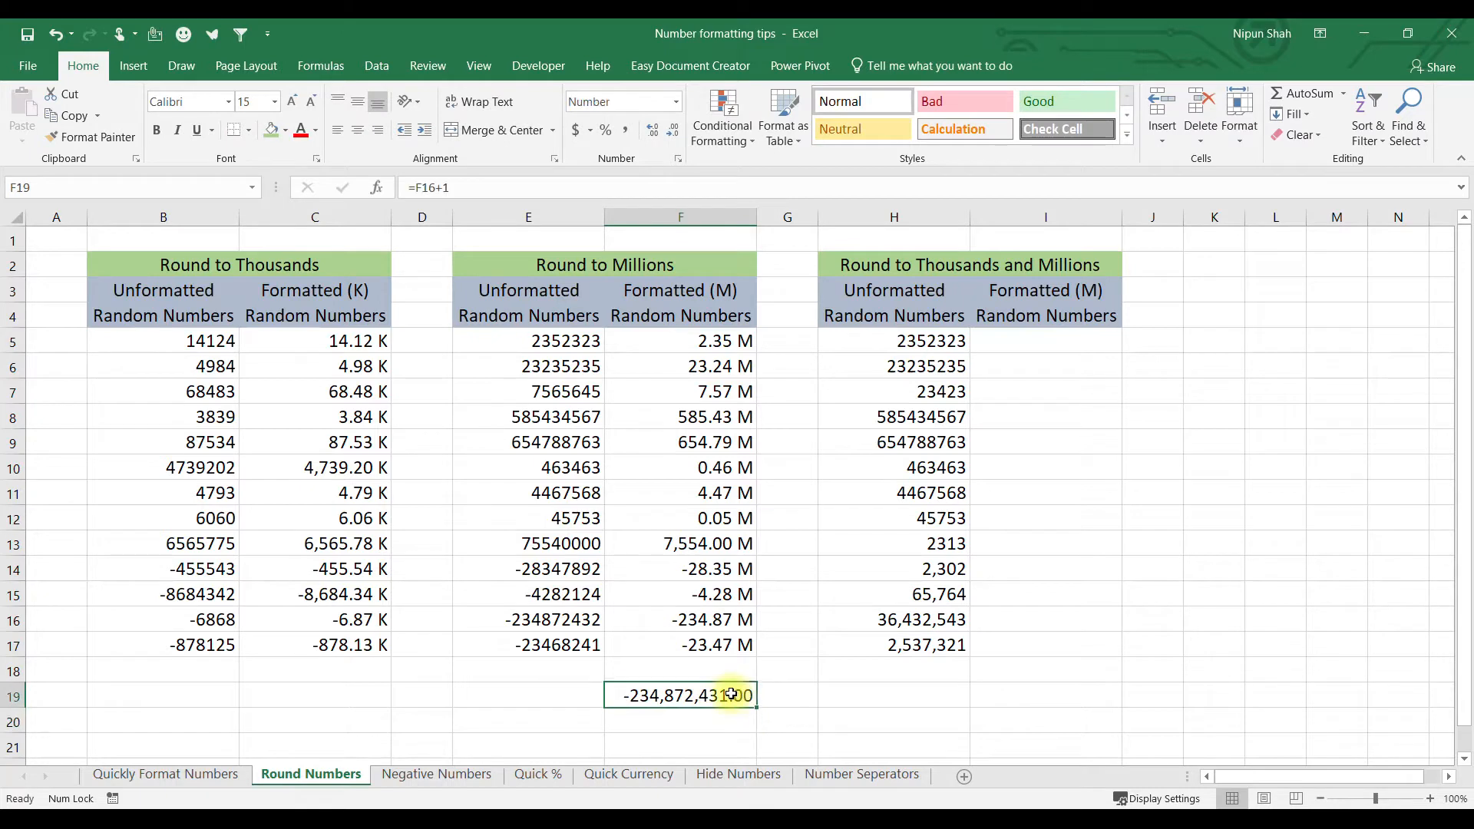
# Examine the underlying number in C12 of the Round to Thousands table without changing it
pyautogui.click(350, 516)
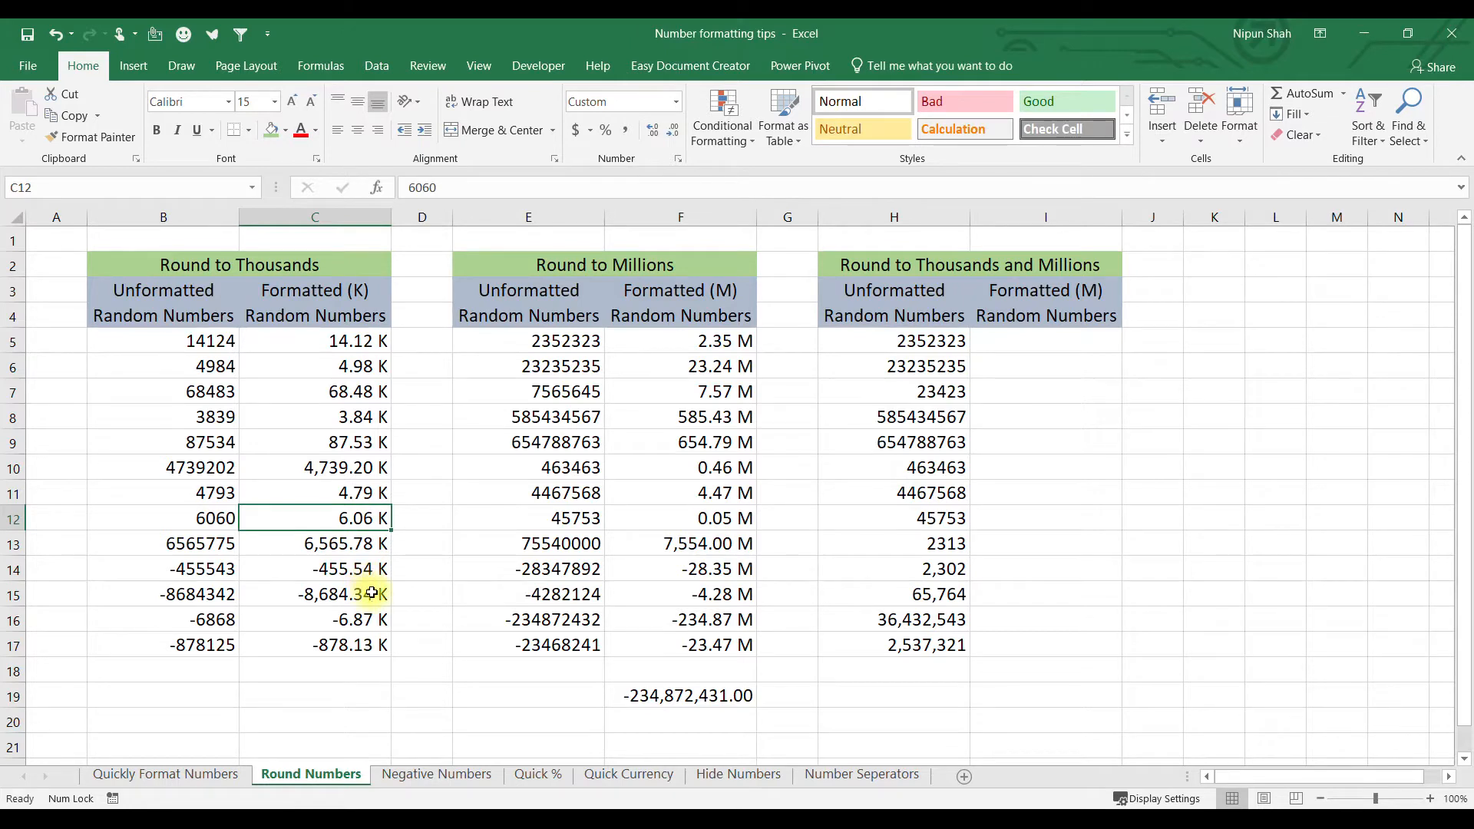
pyautogui.press('F2')
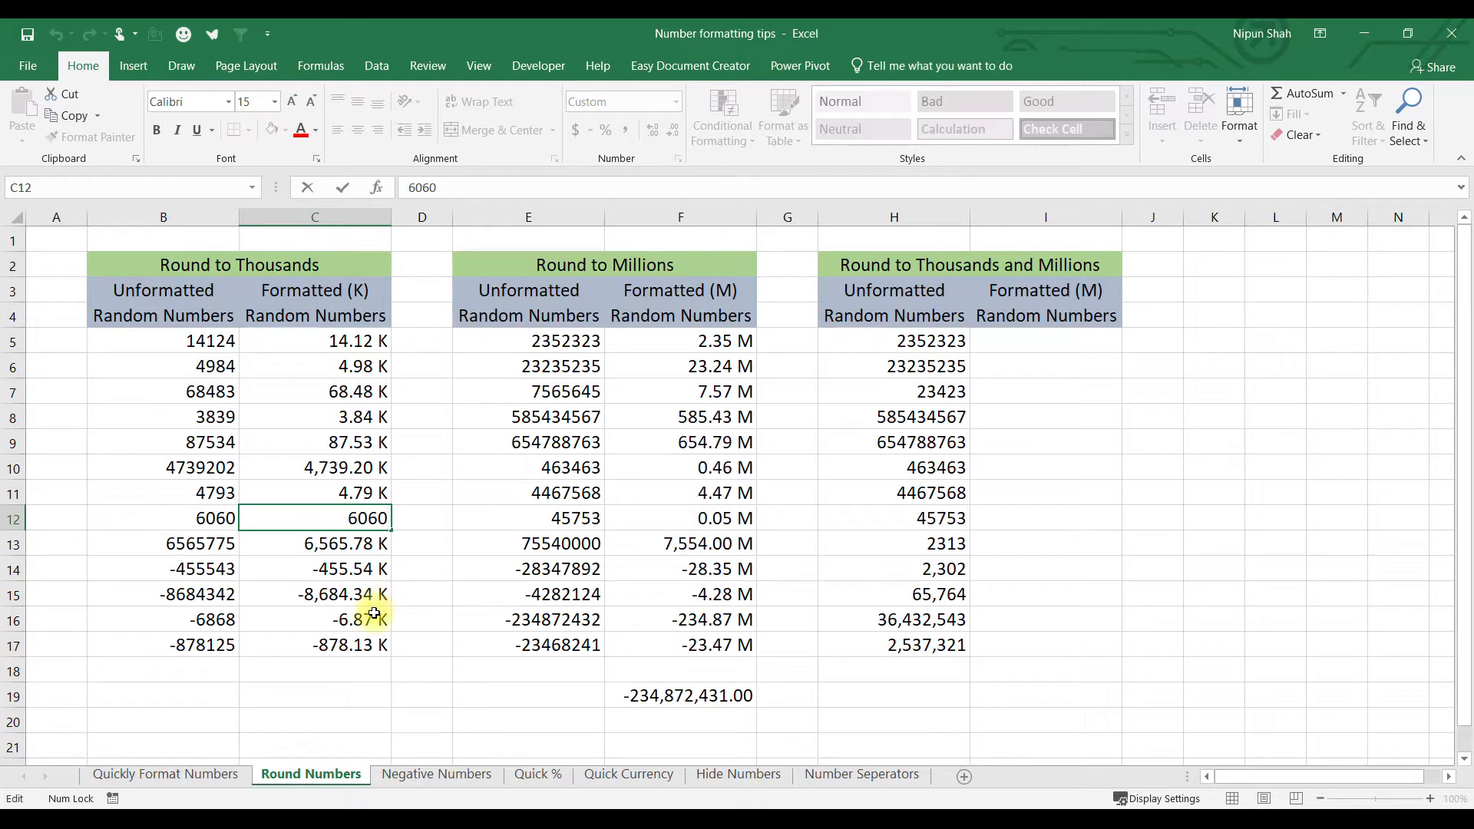
pyautogui.hotkey('ctrl', 'Return')
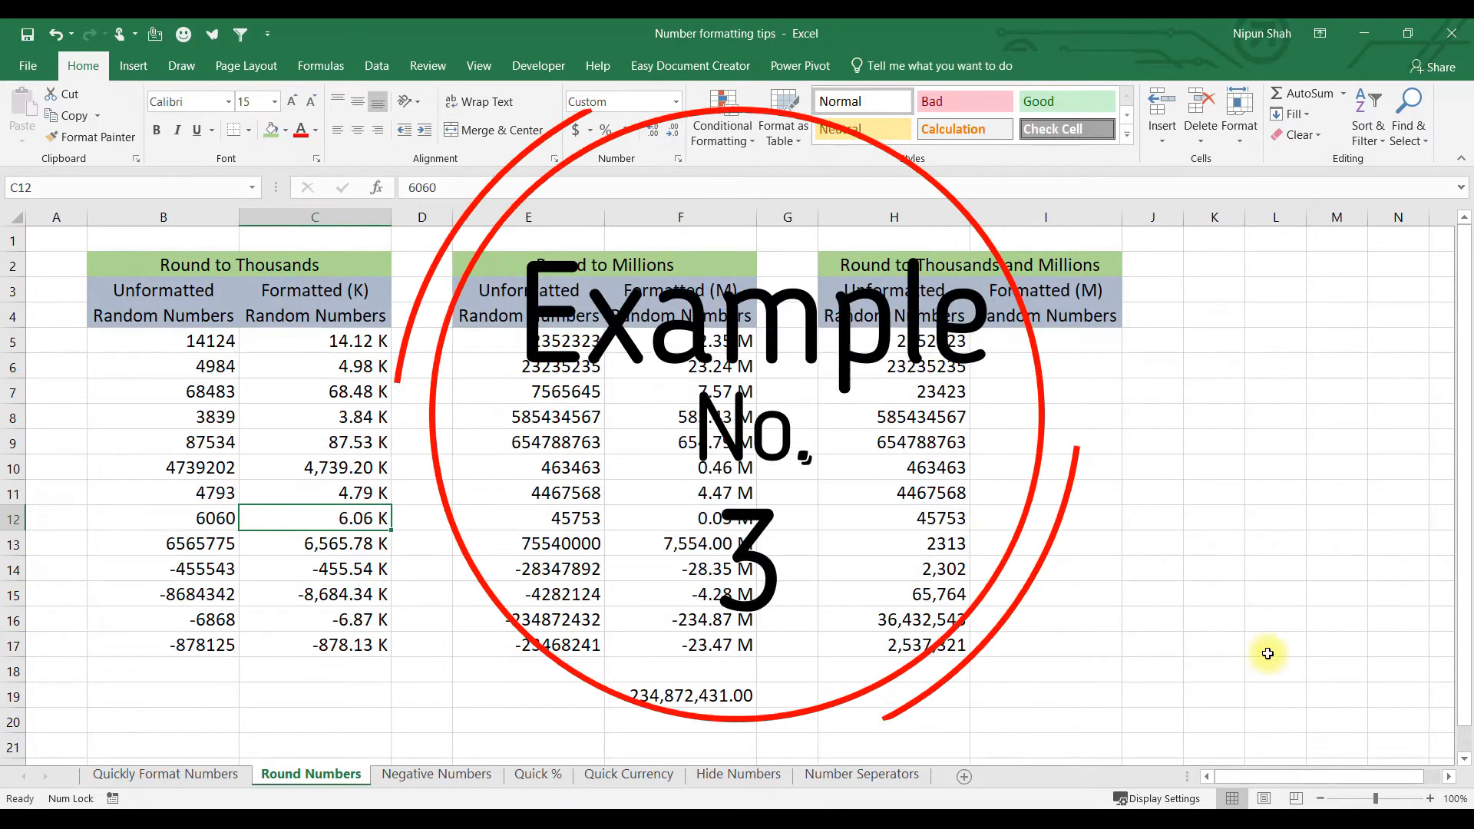
# Copy the Round to Thousands and Millions numbers H5:H17 into I5:I17
pyautogui.click(936, 340)
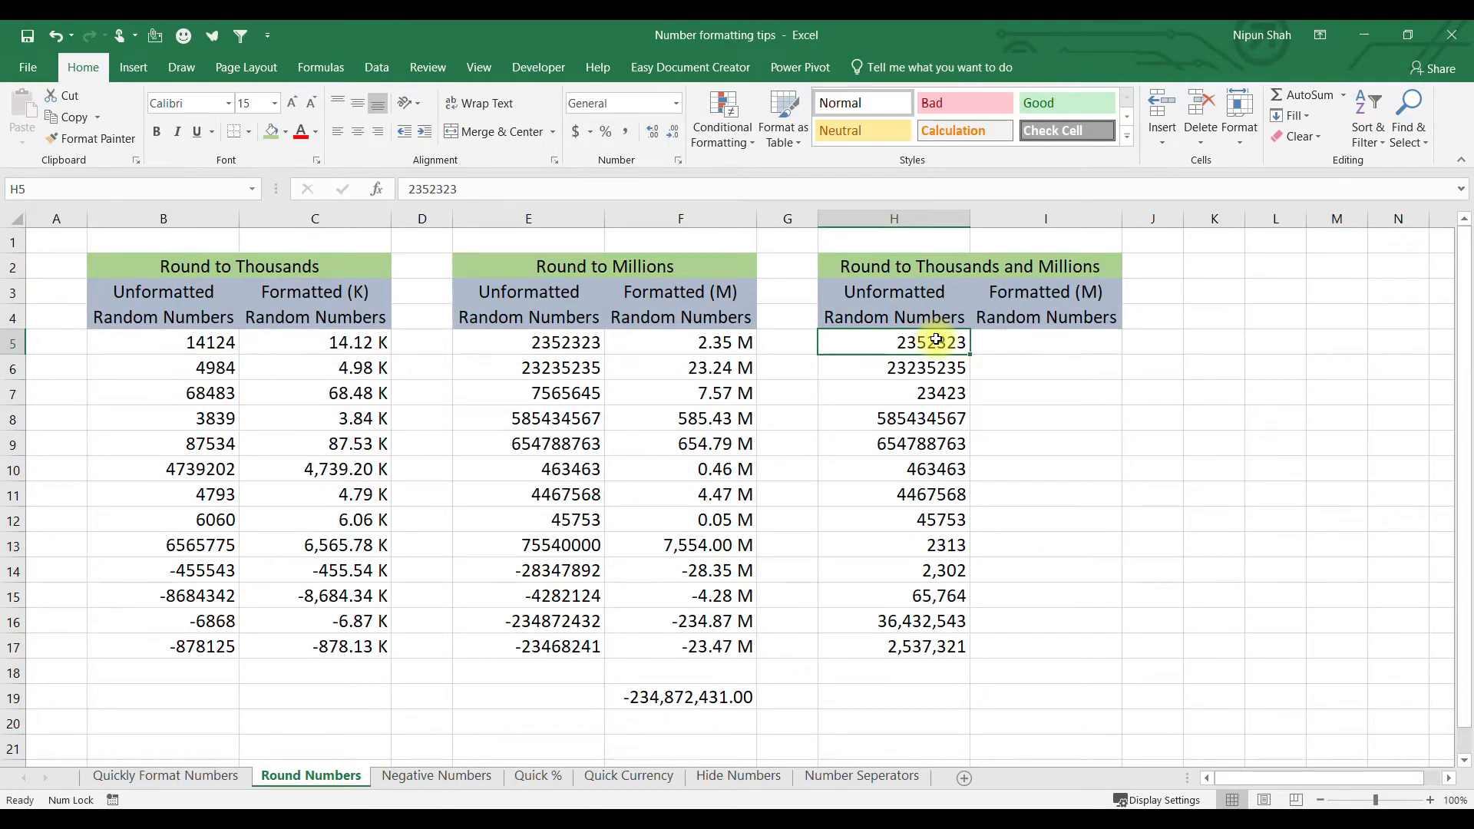
pyautogui.hotkey('ctrl', 'shift', 'Down')
pyautogui.hotkey('ctrl', 'c')
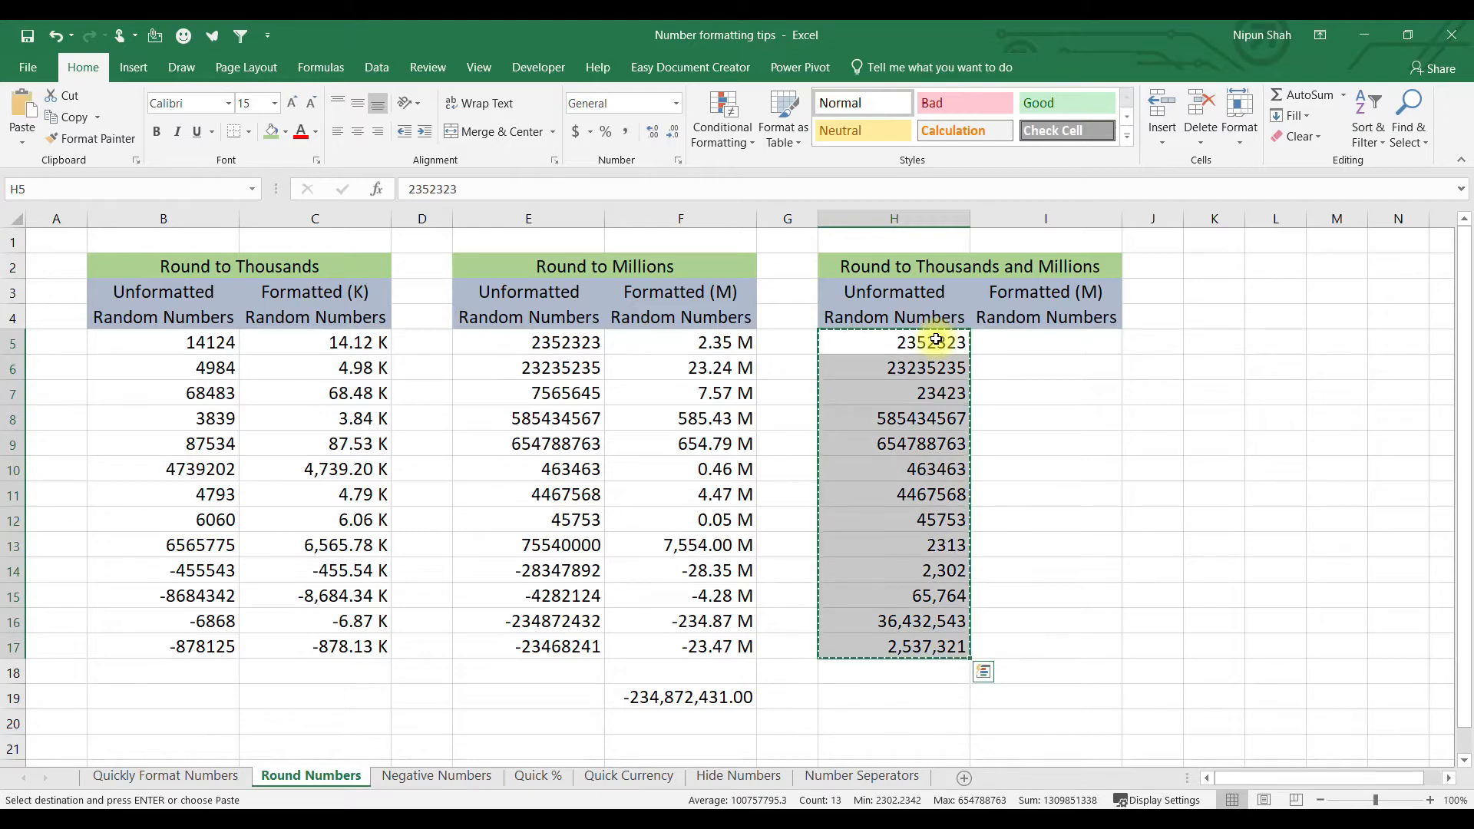
pyautogui.press('Right')
pyautogui.hotkey('ctrl', 'v')
# Apply the custom number format [>=1000000]#,##0.00,, "M";[>=1000]#,##0.00, "K";0.00 to I5:I17
pyautogui.hotkey('ctrl', '1')
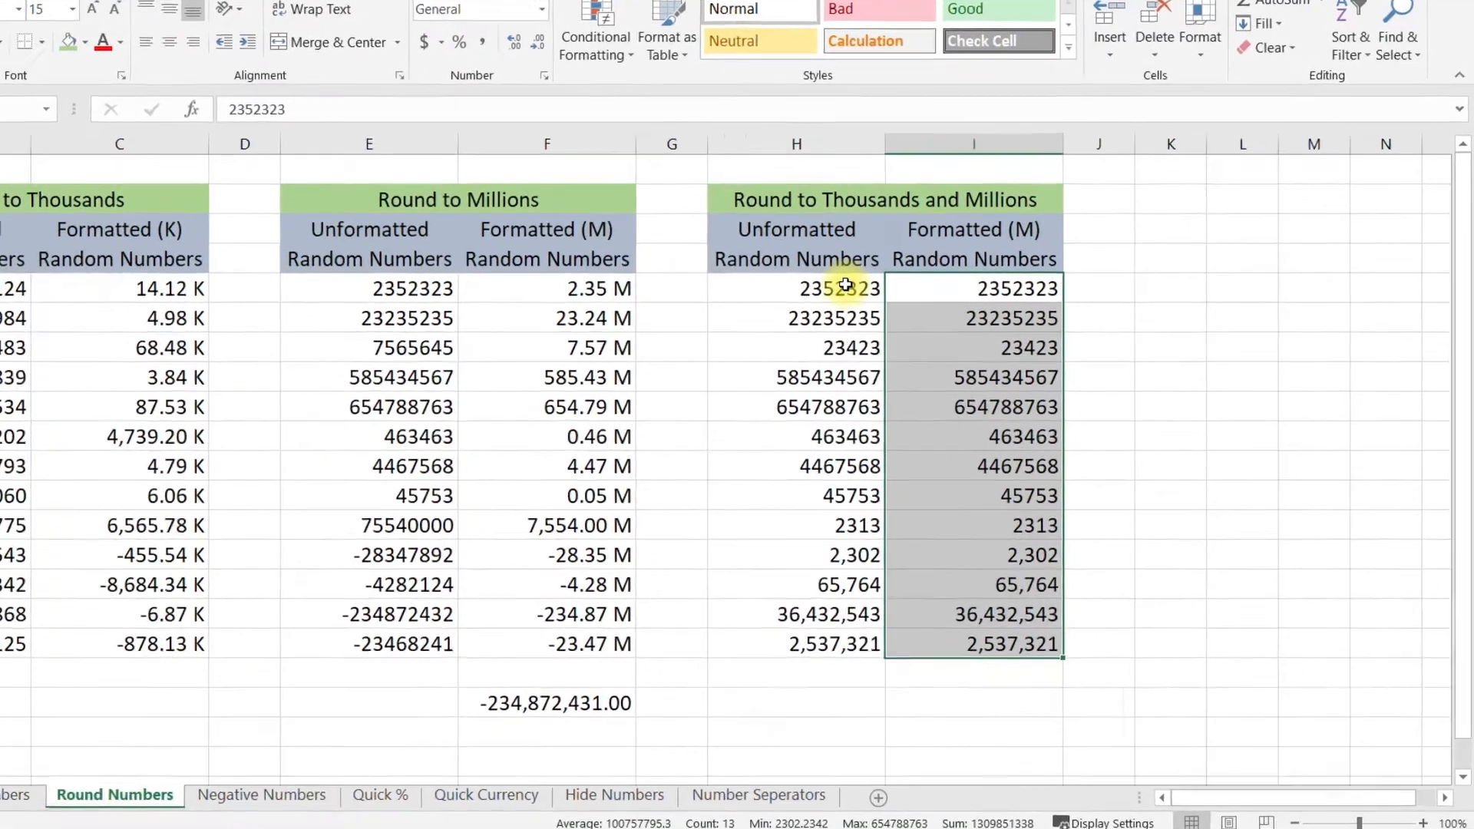
pyautogui.click(502, 431)
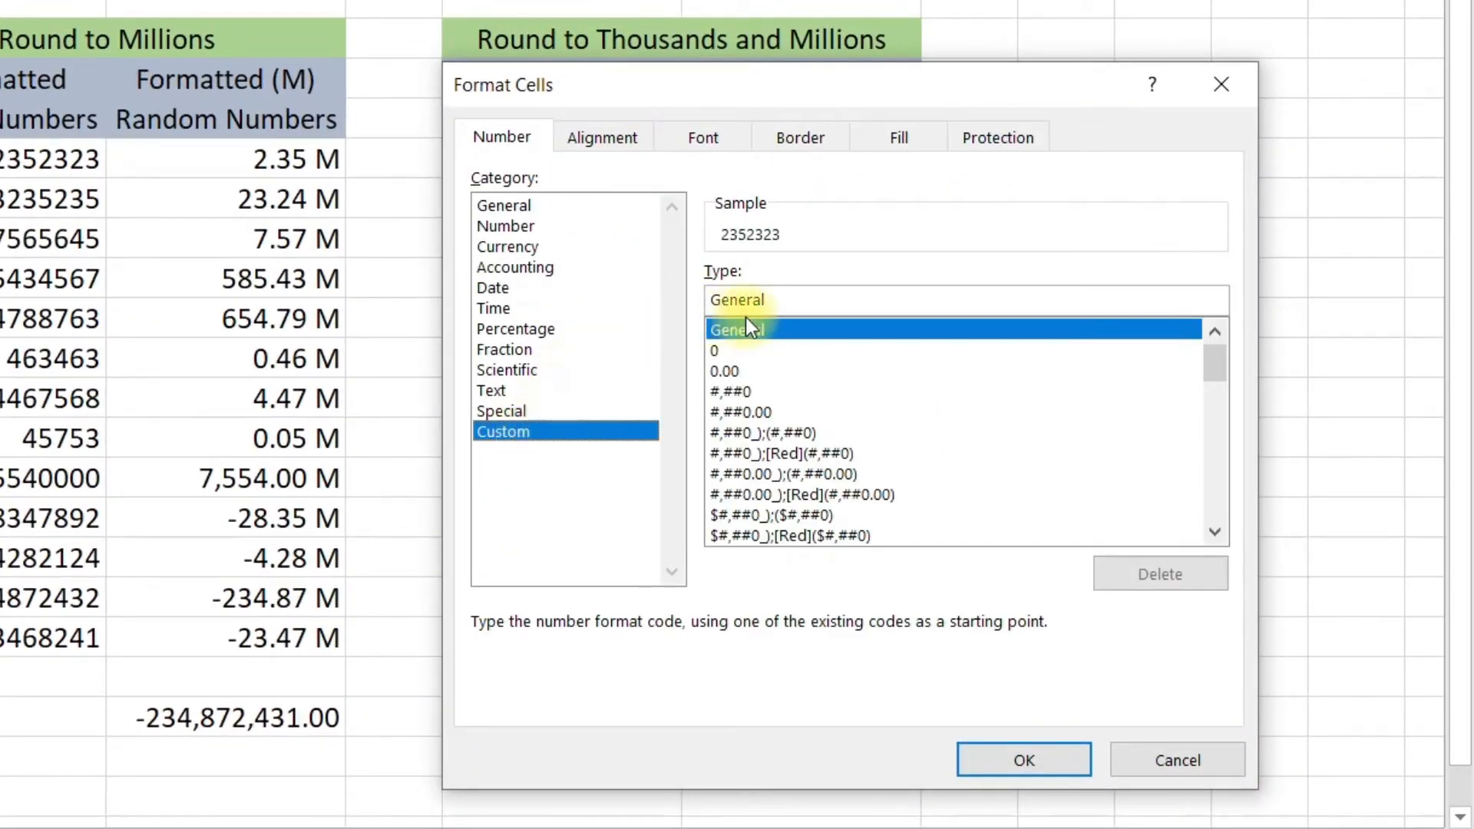
pyautogui.moveTo(810, 299); pyautogui.dragTo(681, 299)
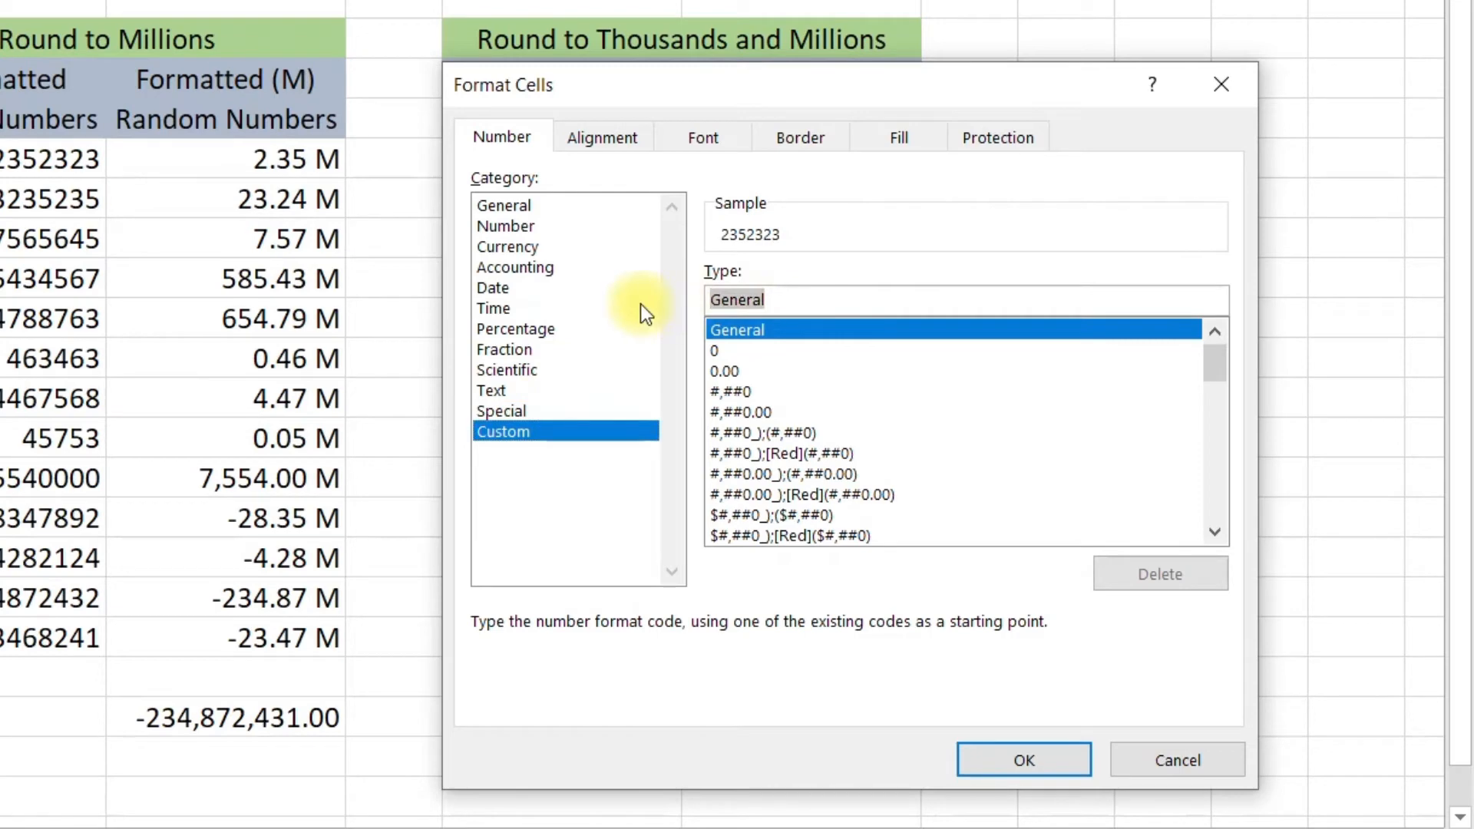
pyautogui.write('[')
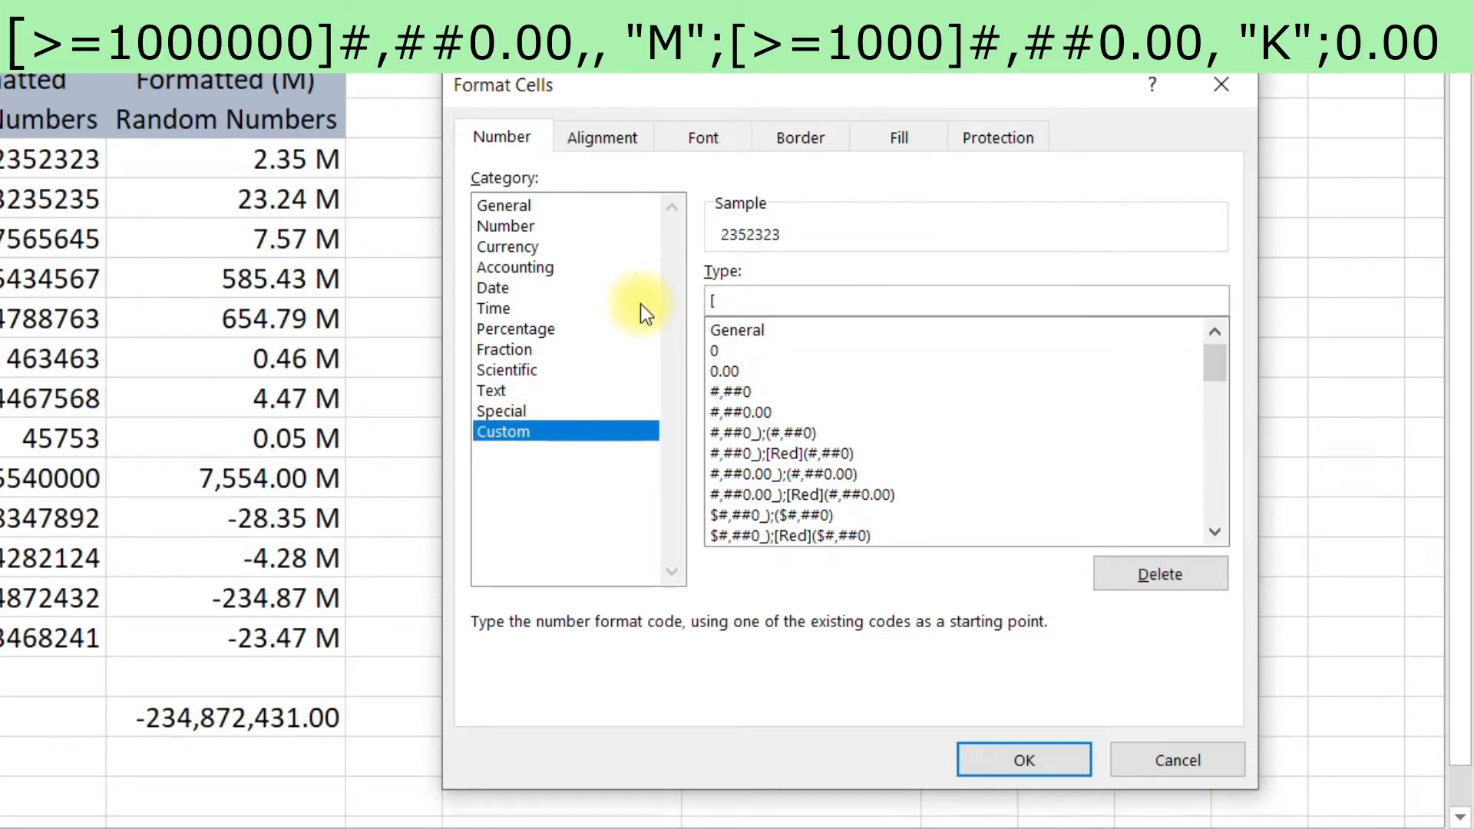
pyautogui.write('>=1000000]')
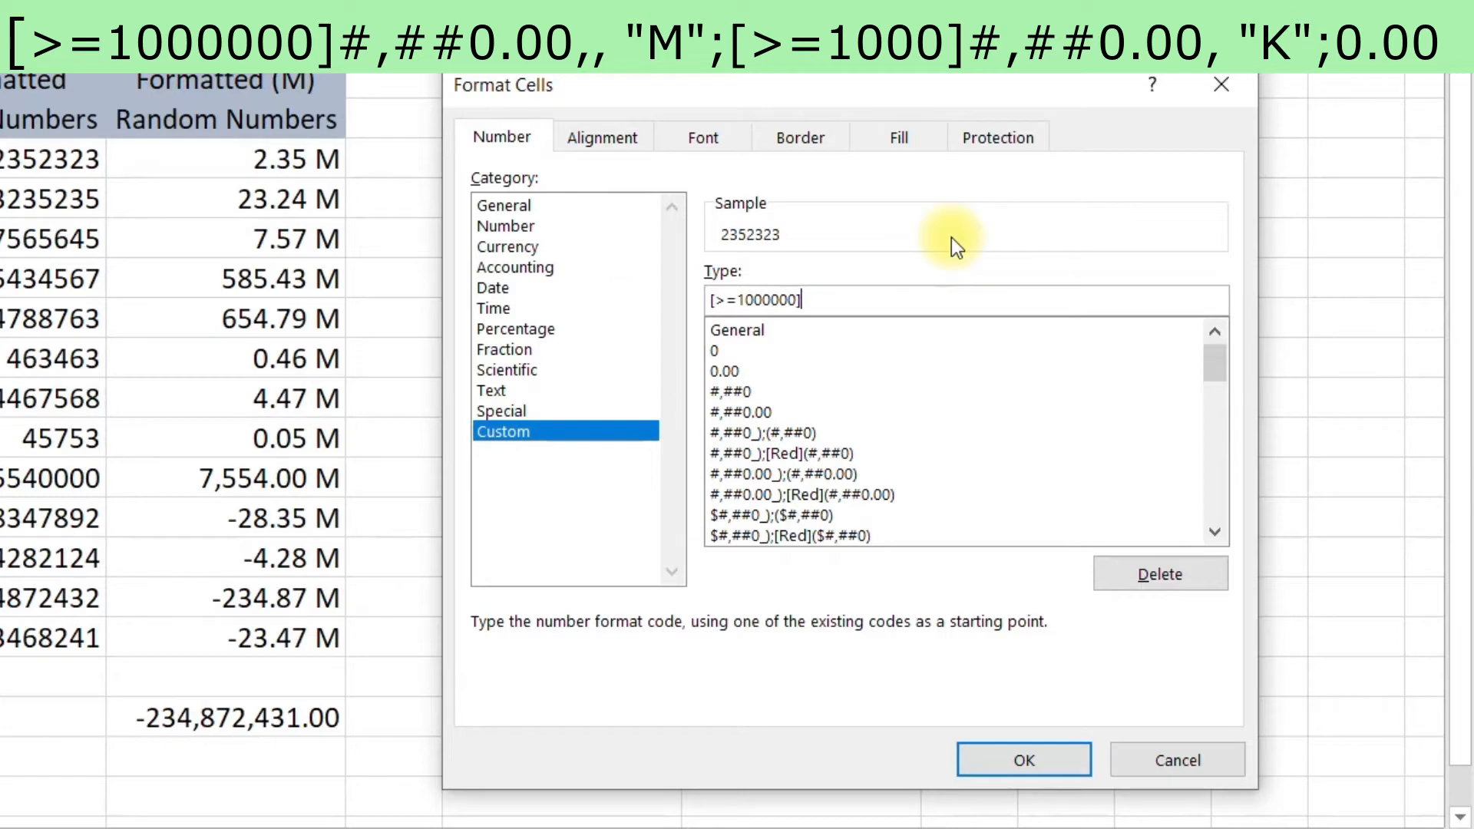
pyautogui.write('#,##')
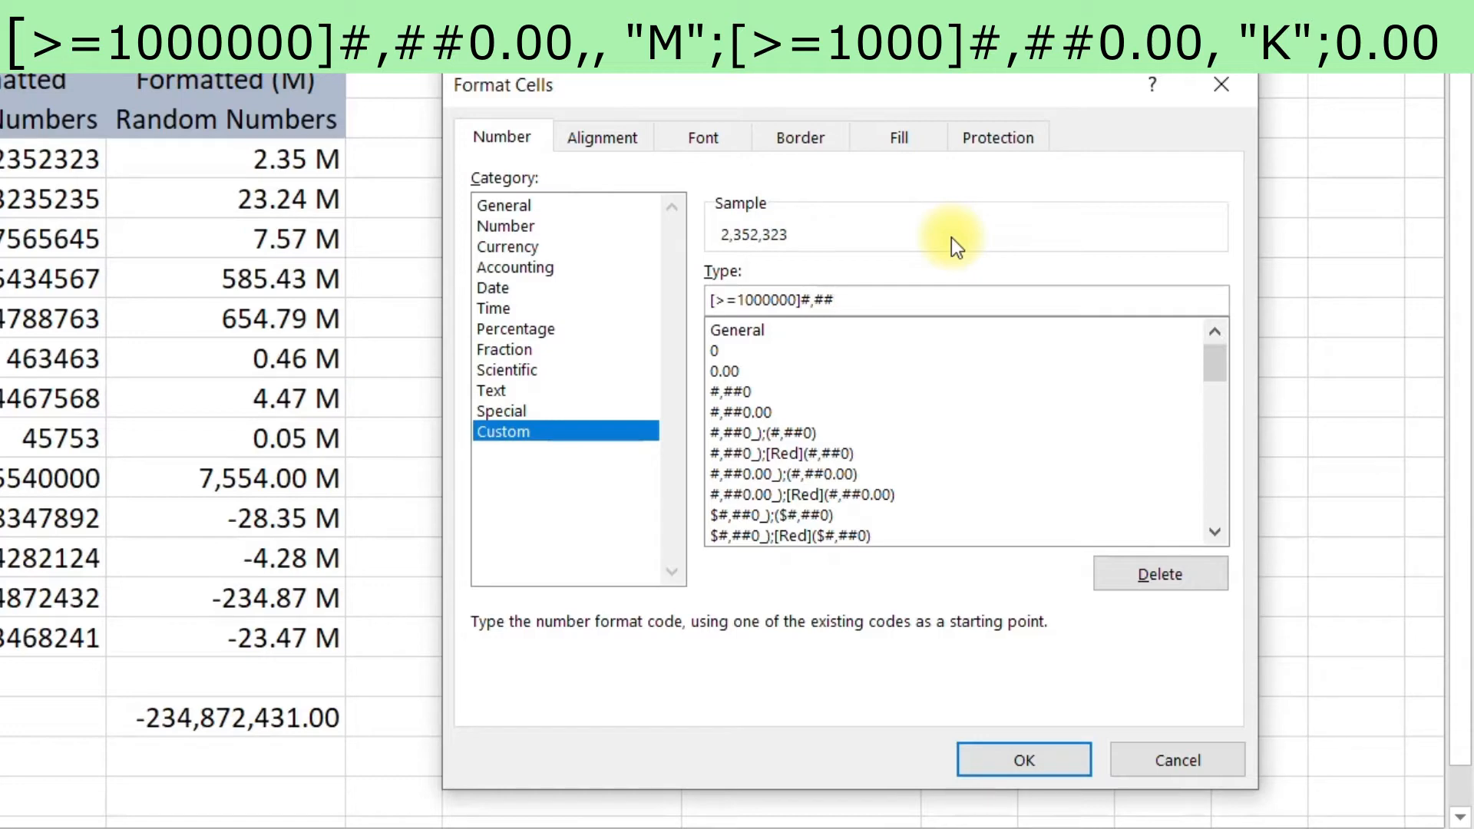
pyautogui.write('0.00,,')
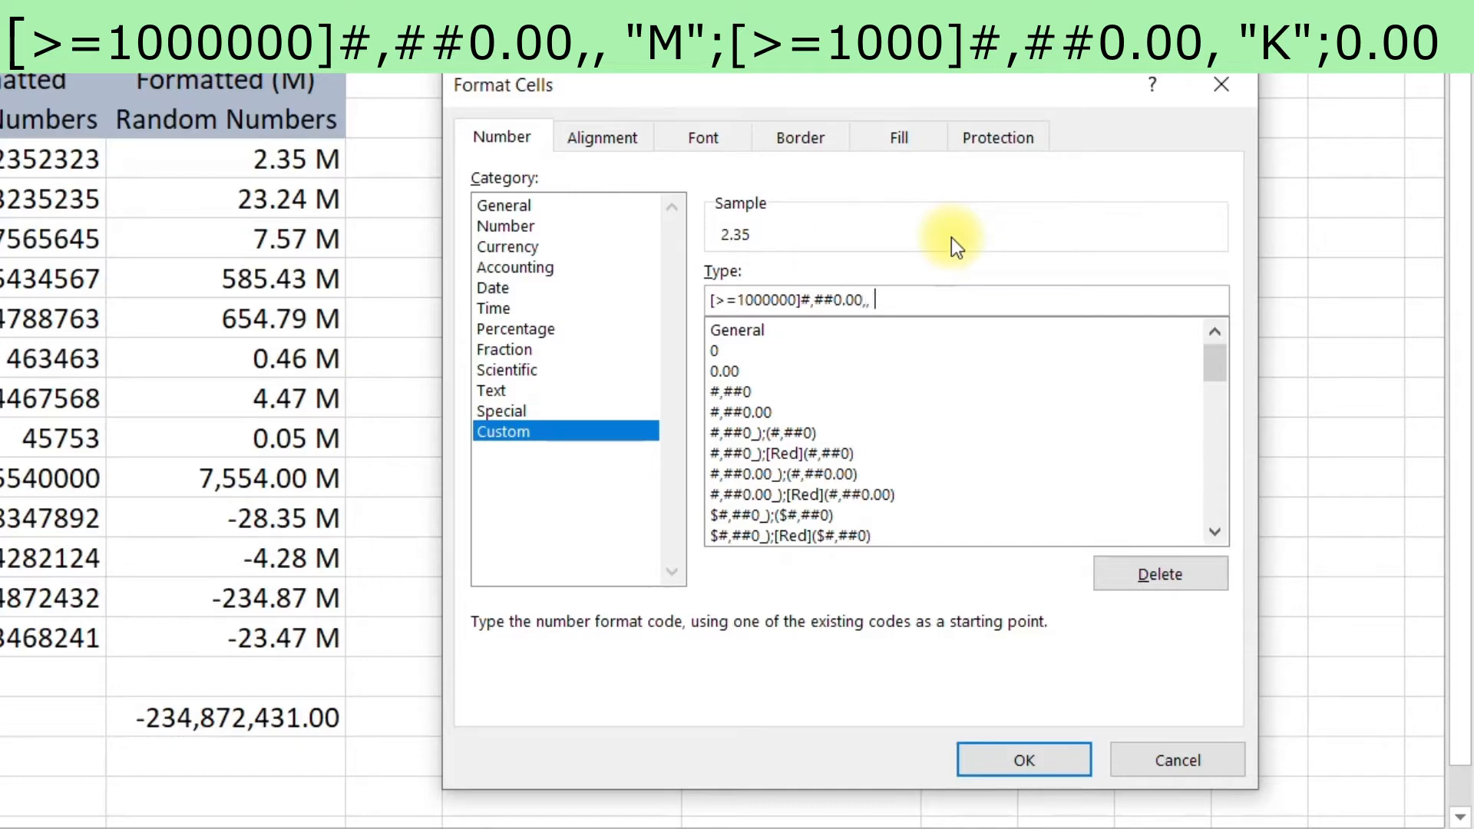
pyautogui.write(' "M";[>=1000')
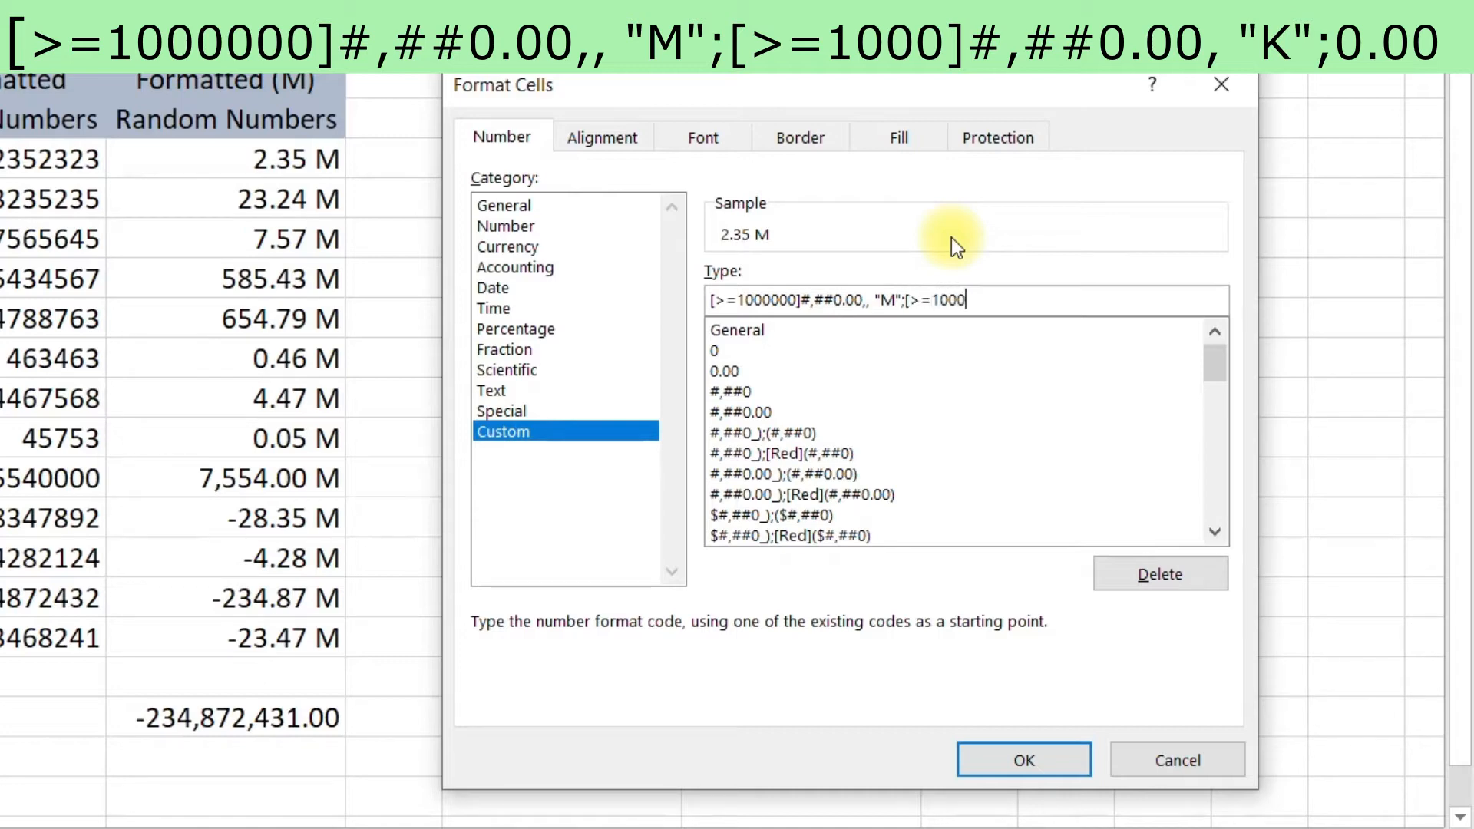
pyautogui.write(']#,##0.00, "K";0')
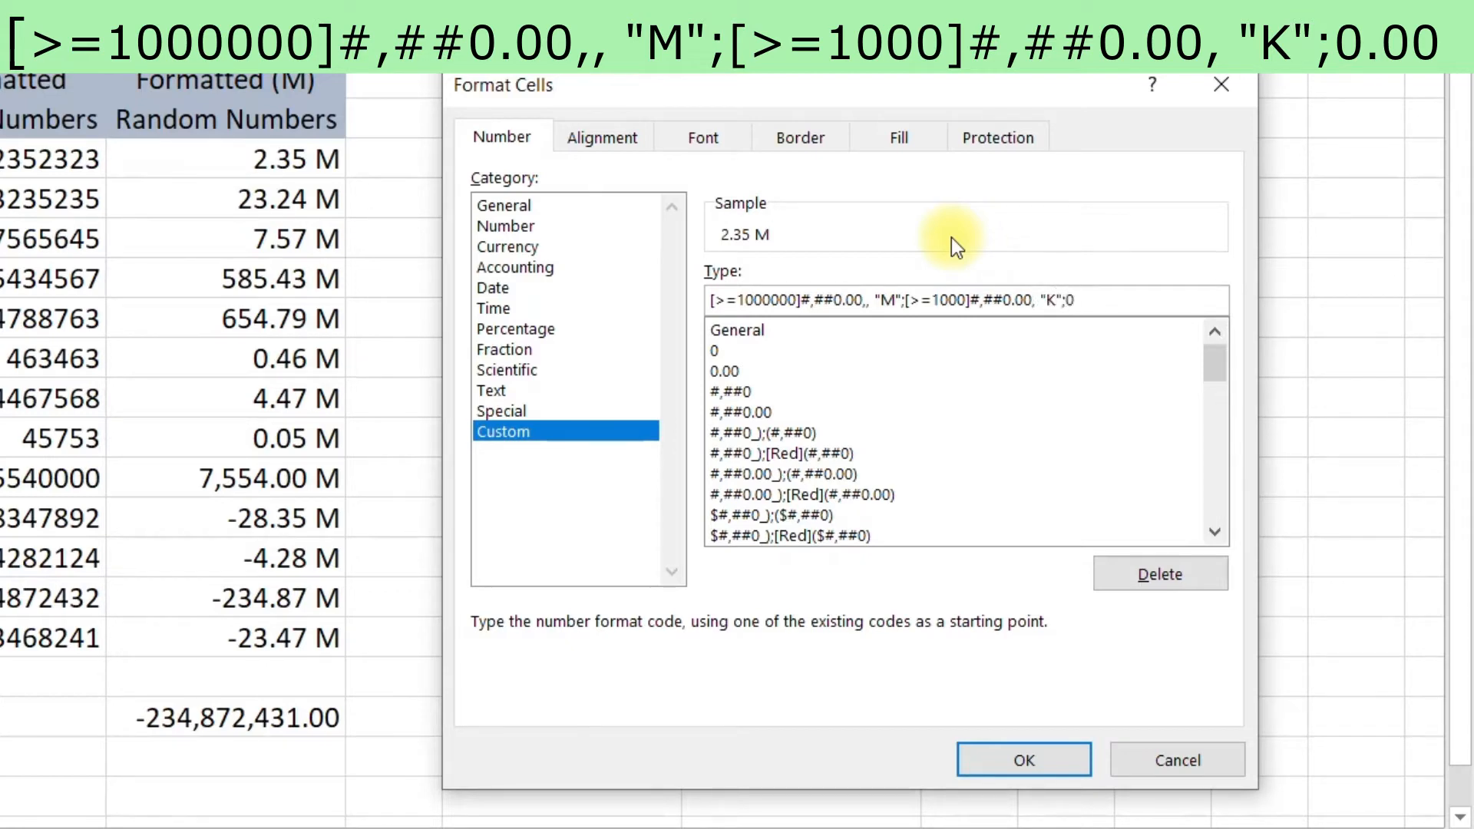
pyautogui.write('.00')
pyautogui.hotkey('shift', 'Left')
pyautogui.hotkey('shift', 'Left')
pyautogui.hotkey('shift', 'Left')
pyautogui.hotkey('shift', 'Left')
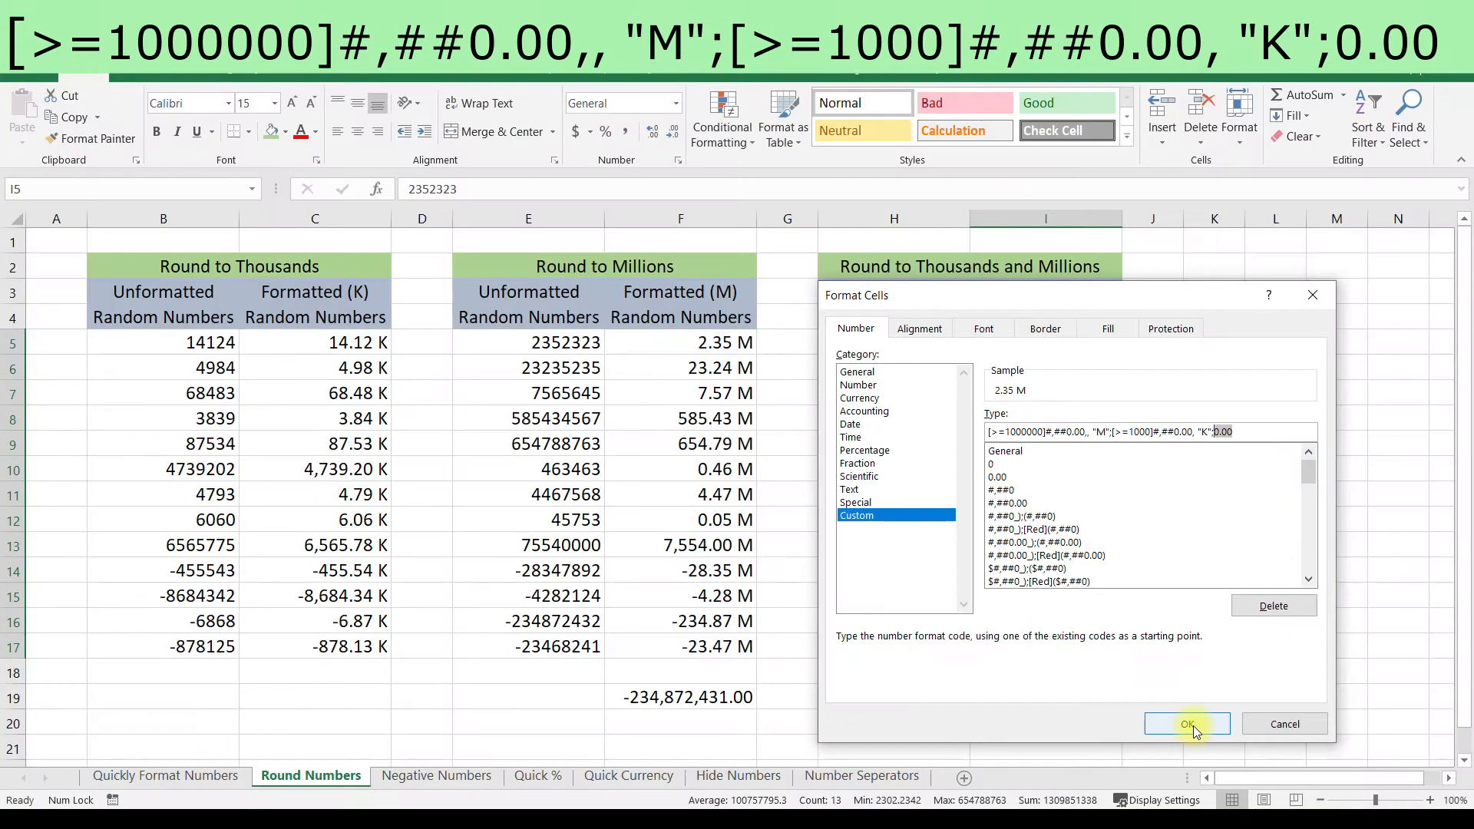
pyautogui.click(1025, 760)
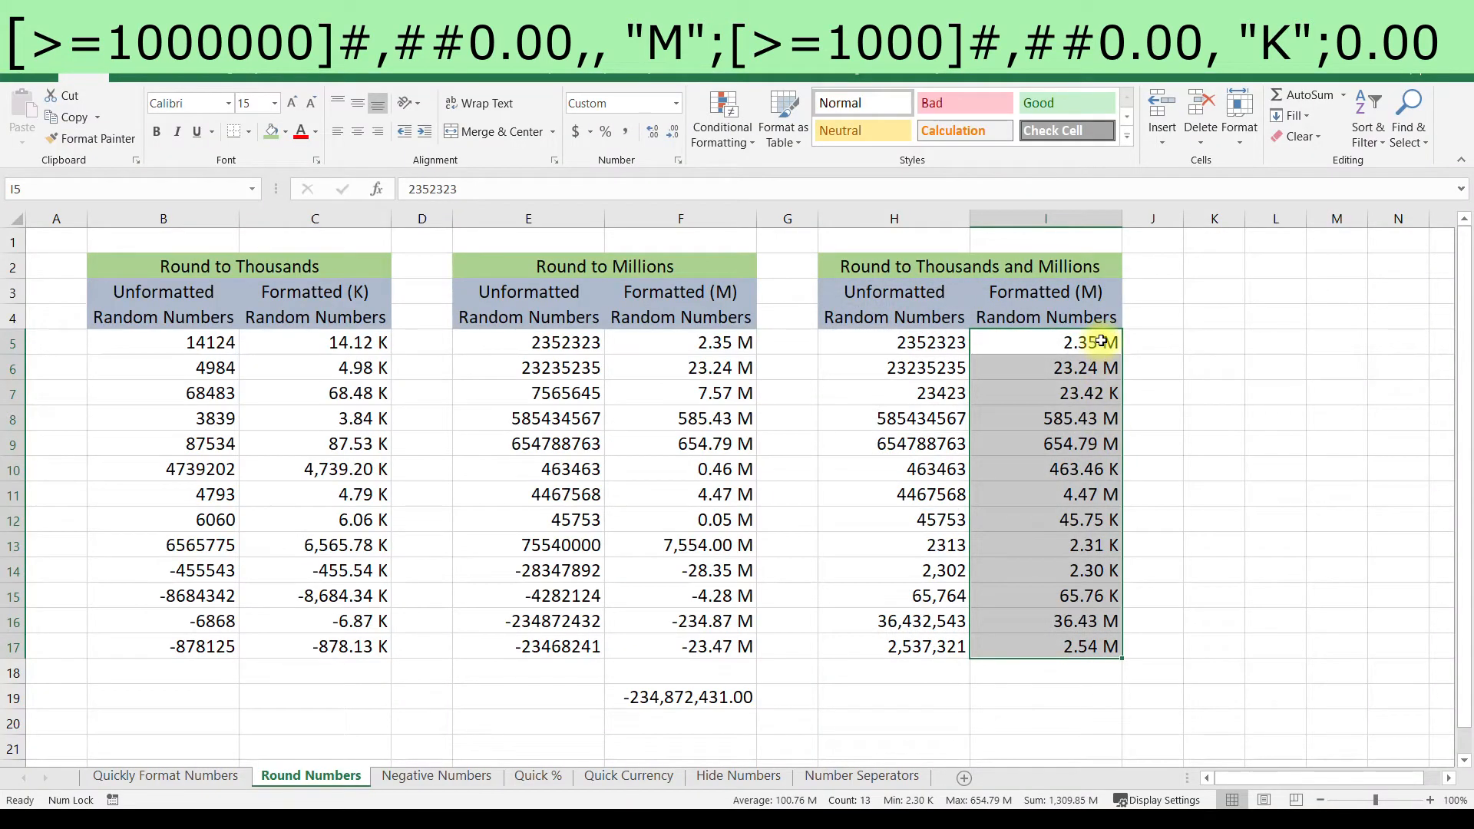
# Add an extra space before "K" in the custom number format of I5:I17 and review the aligned values
pyautogui.moveTo(1101, 341); pyautogui.dragTo(1088, 643)
pyautogui.moveTo(1042, 463); pyautogui.dragTo(1051, 494)
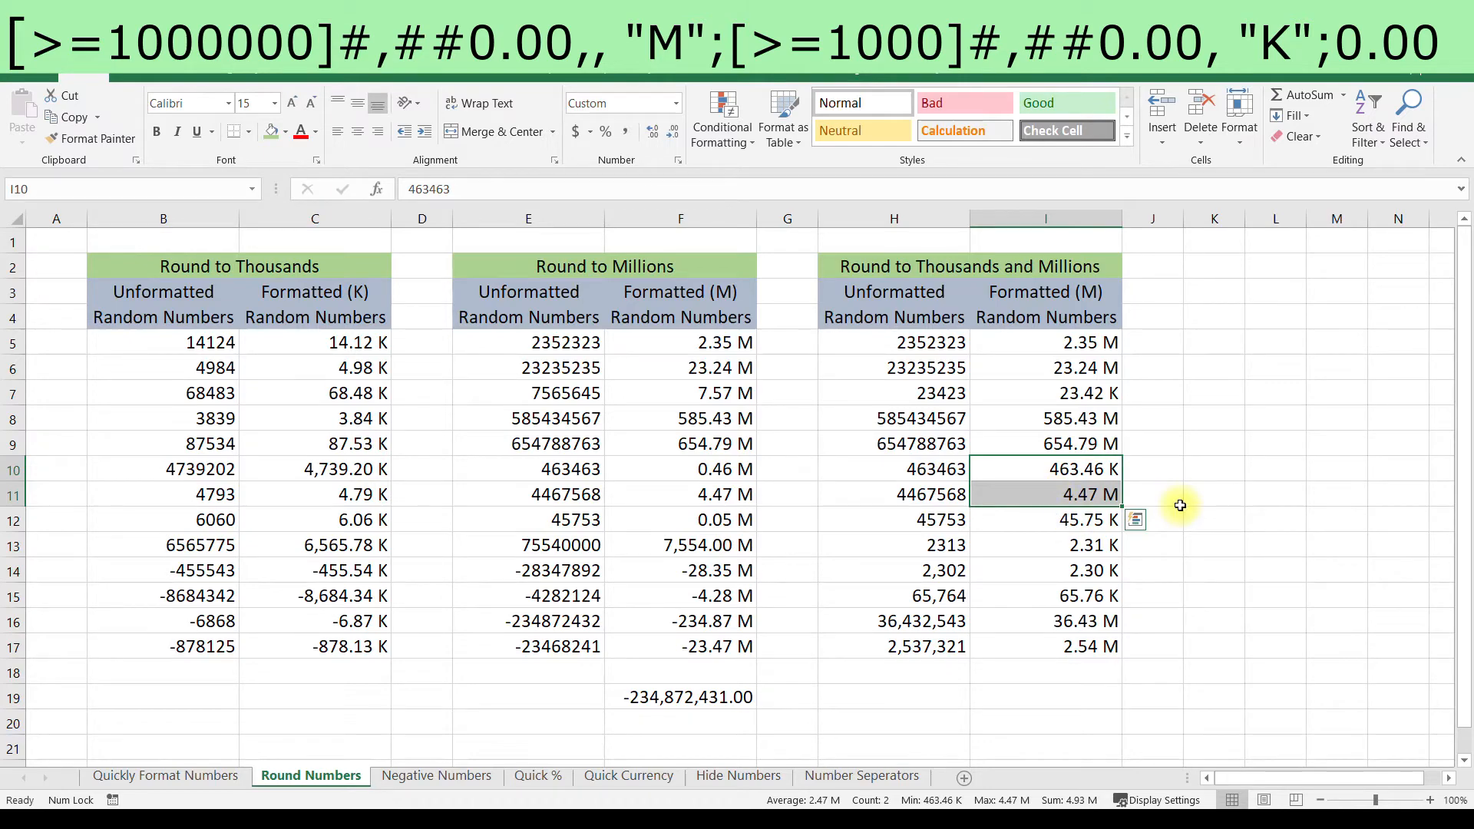
pyautogui.moveTo(1098, 342); pyautogui.dragTo(1062, 646)
pyautogui.hotkey('ctrl', '1')
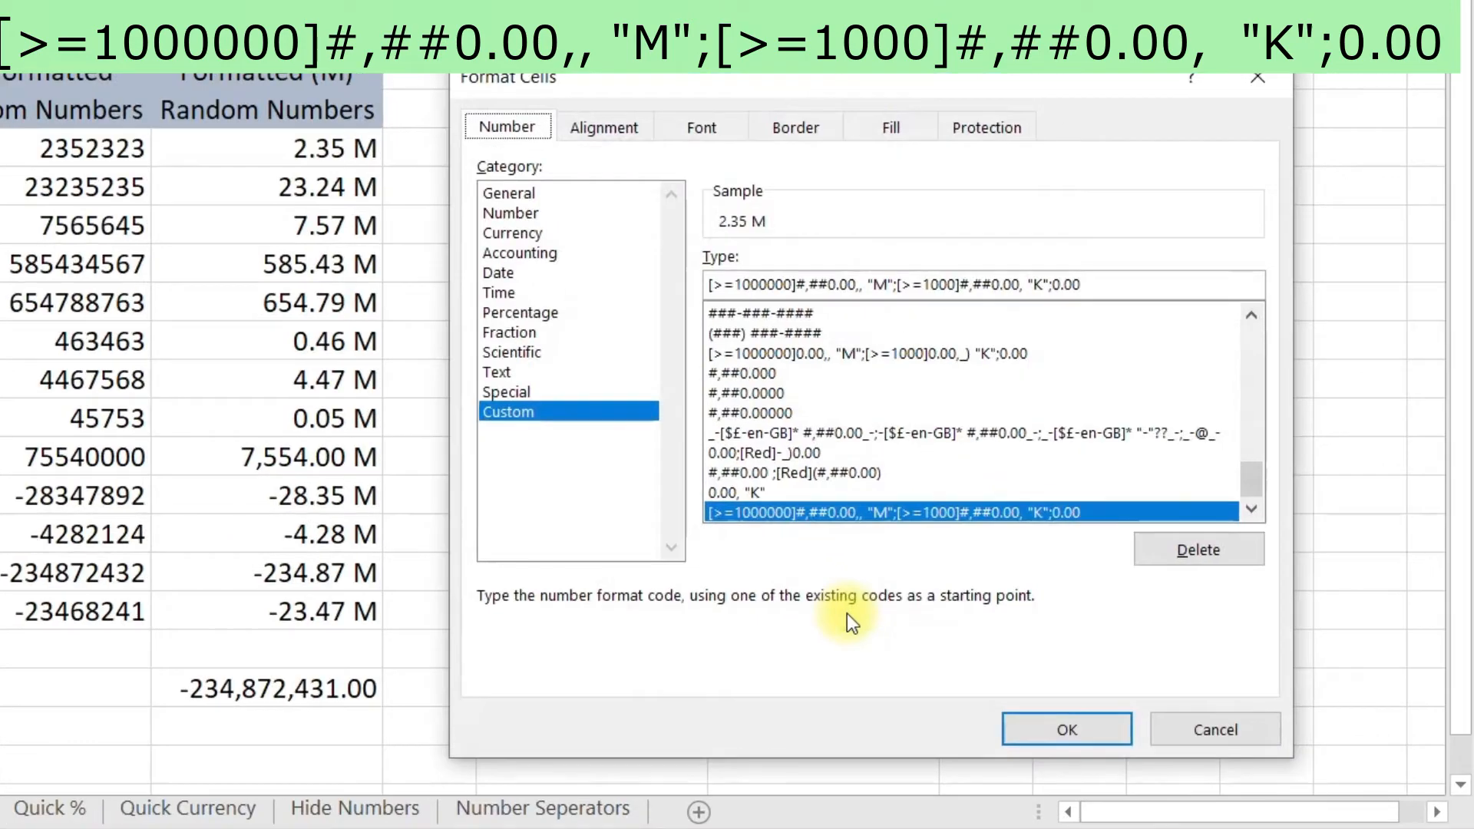
pyautogui.click(1032, 284)
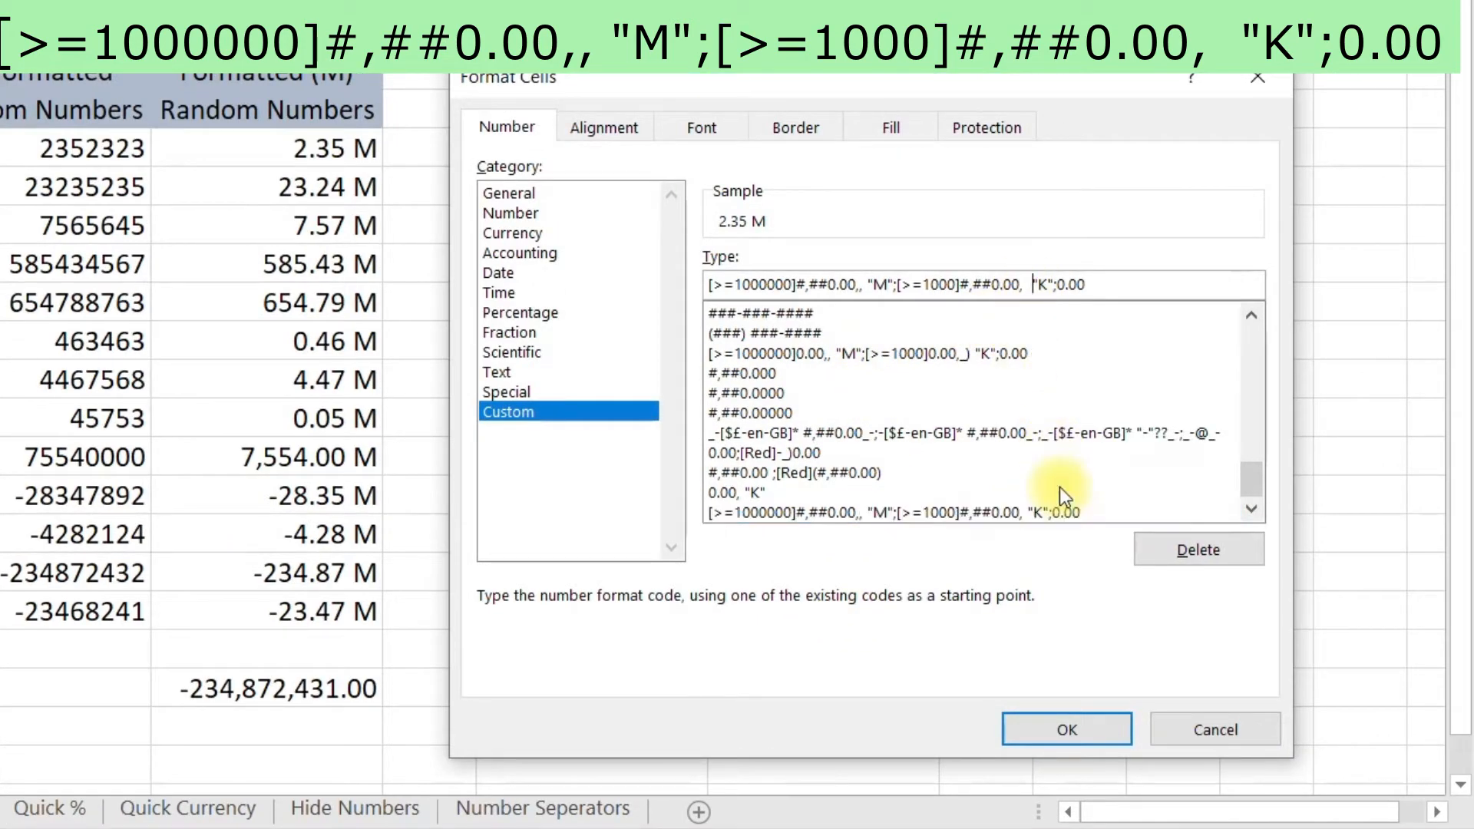
pyautogui.click(1067, 729)
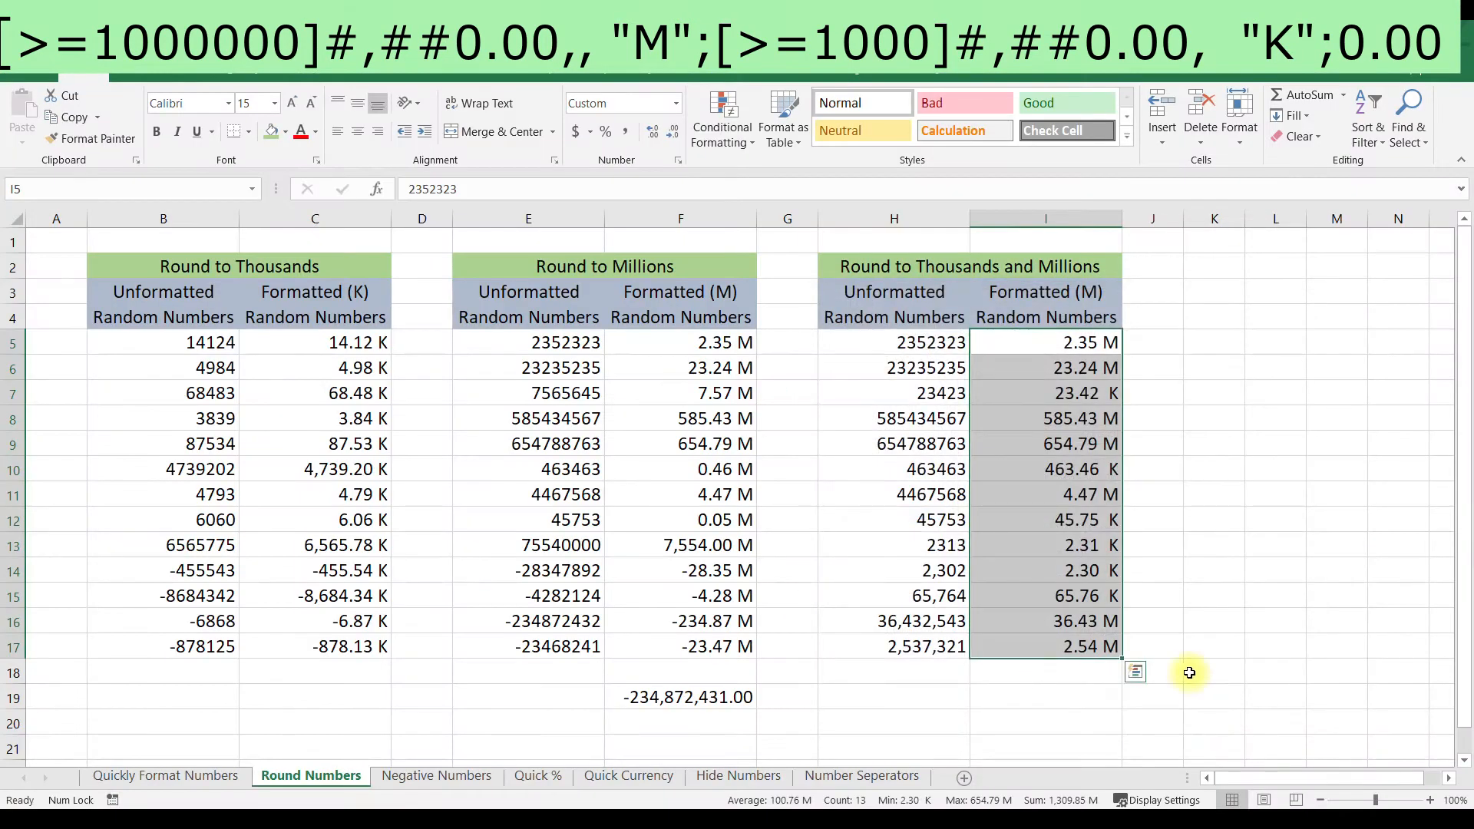
pyautogui.moveTo(1075, 342); pyautogui.dragTo(1055, 644)
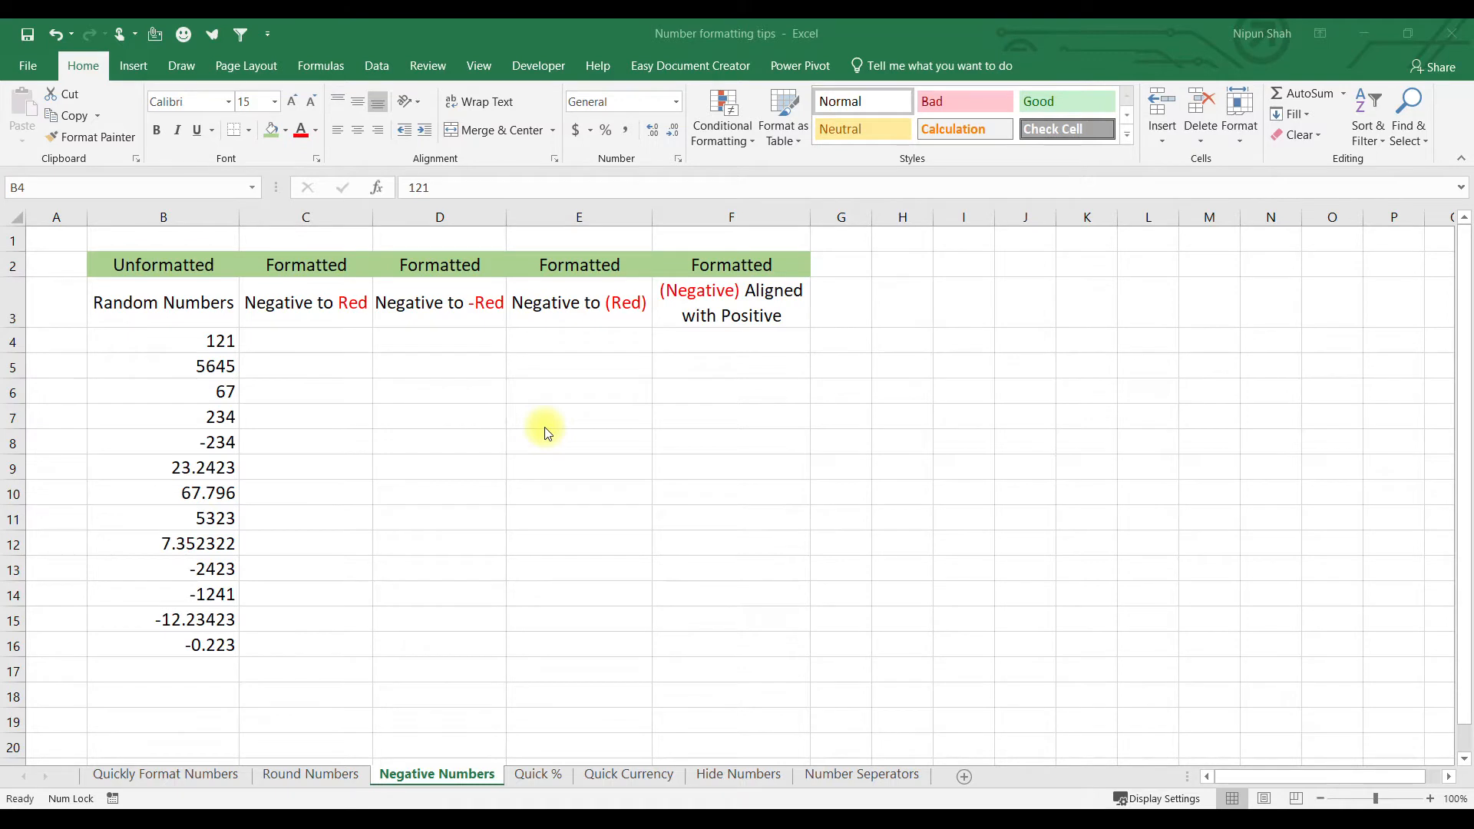
# On the Negative Numbers sheet, copy the unformatted numbers B4:B16 into the Negative to Red column, C4:C16
pyautogui.click(215, 345)
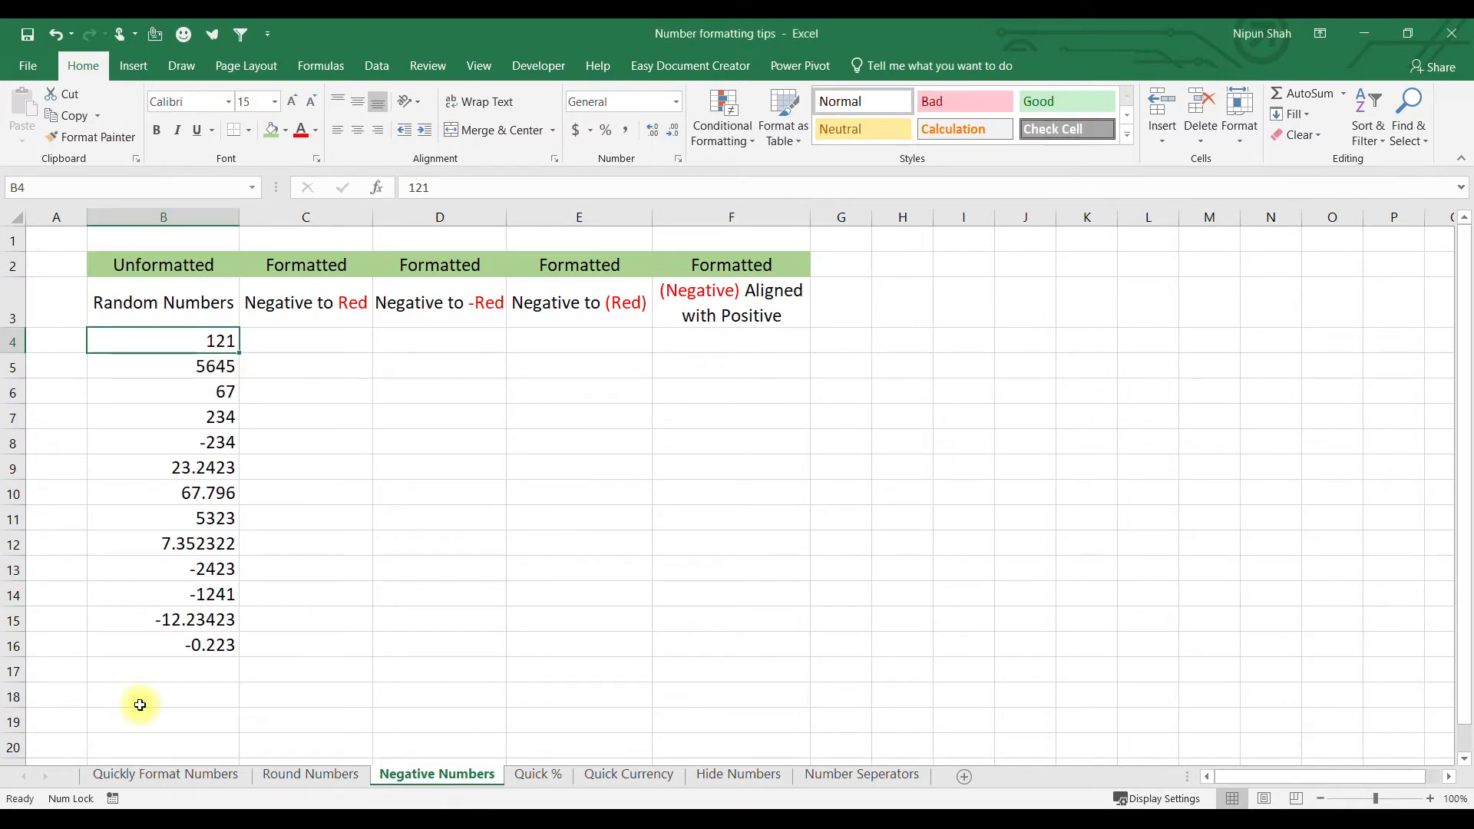
pyautogui.hotkey('ctrl', 'shift', 'Down')
pyautogui.hotkey('ctrl', 'c')
pyautogui.press('Right')
pyautogui.hotkey('ctrl', 'v')
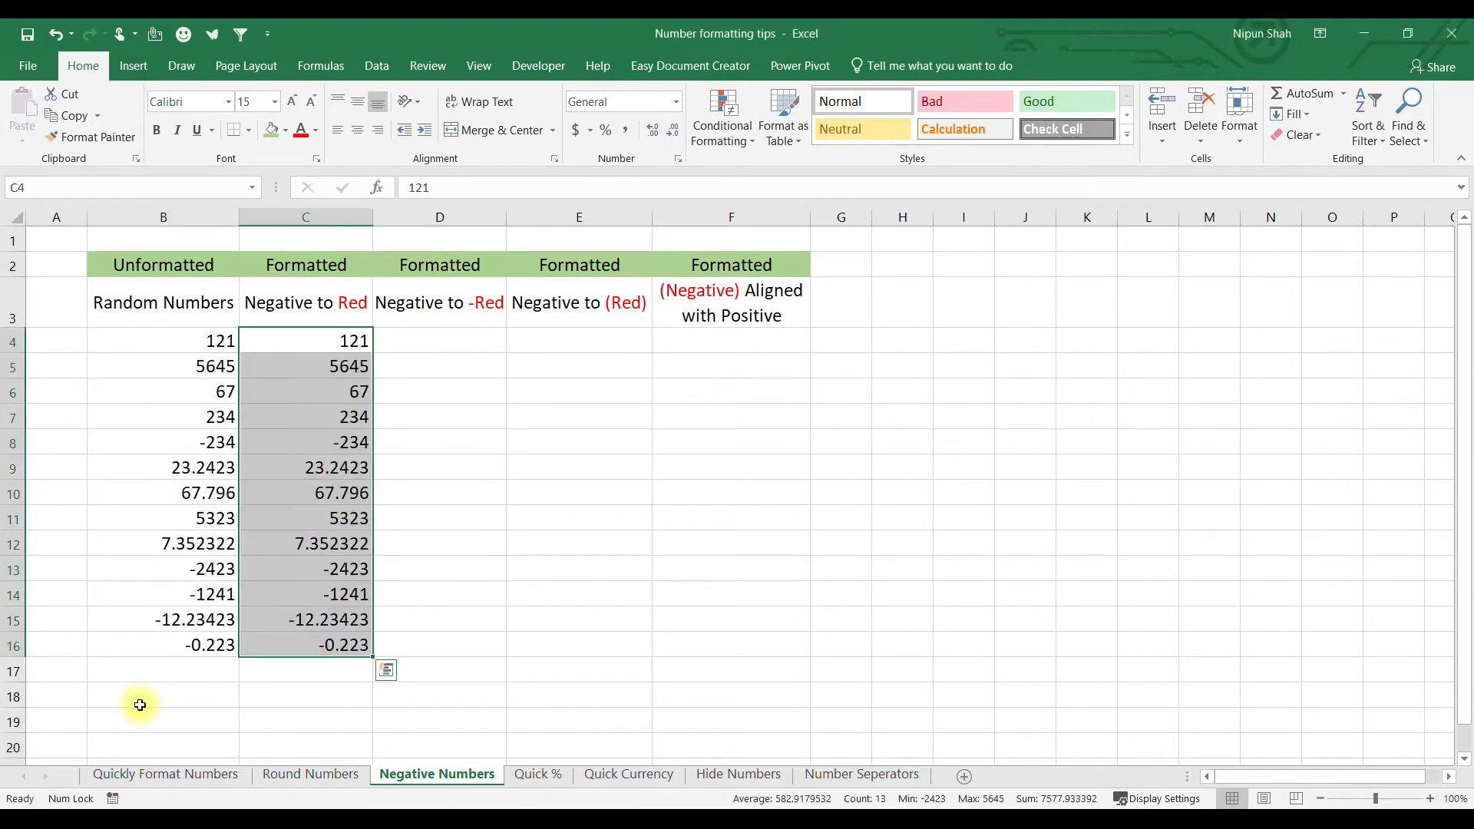
# Apply the custom number format 0.00;[Red]0.00 to C4:C16
pyautogui.hotkey('ctrl', '1')
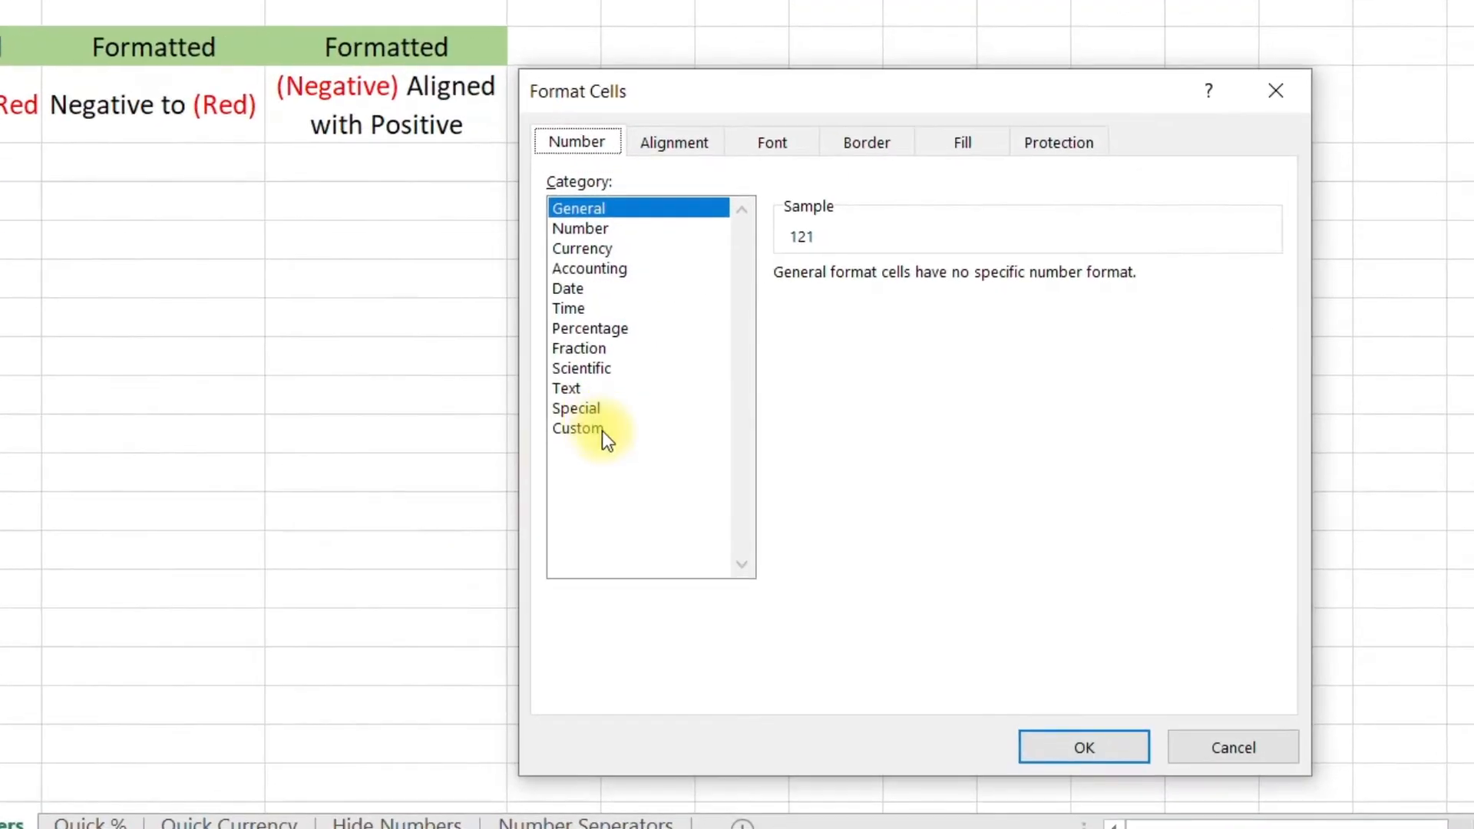
pyautogui.click(602, 431)
pyautogui.doubleClick(852, 304)
pyautogui.write('0')
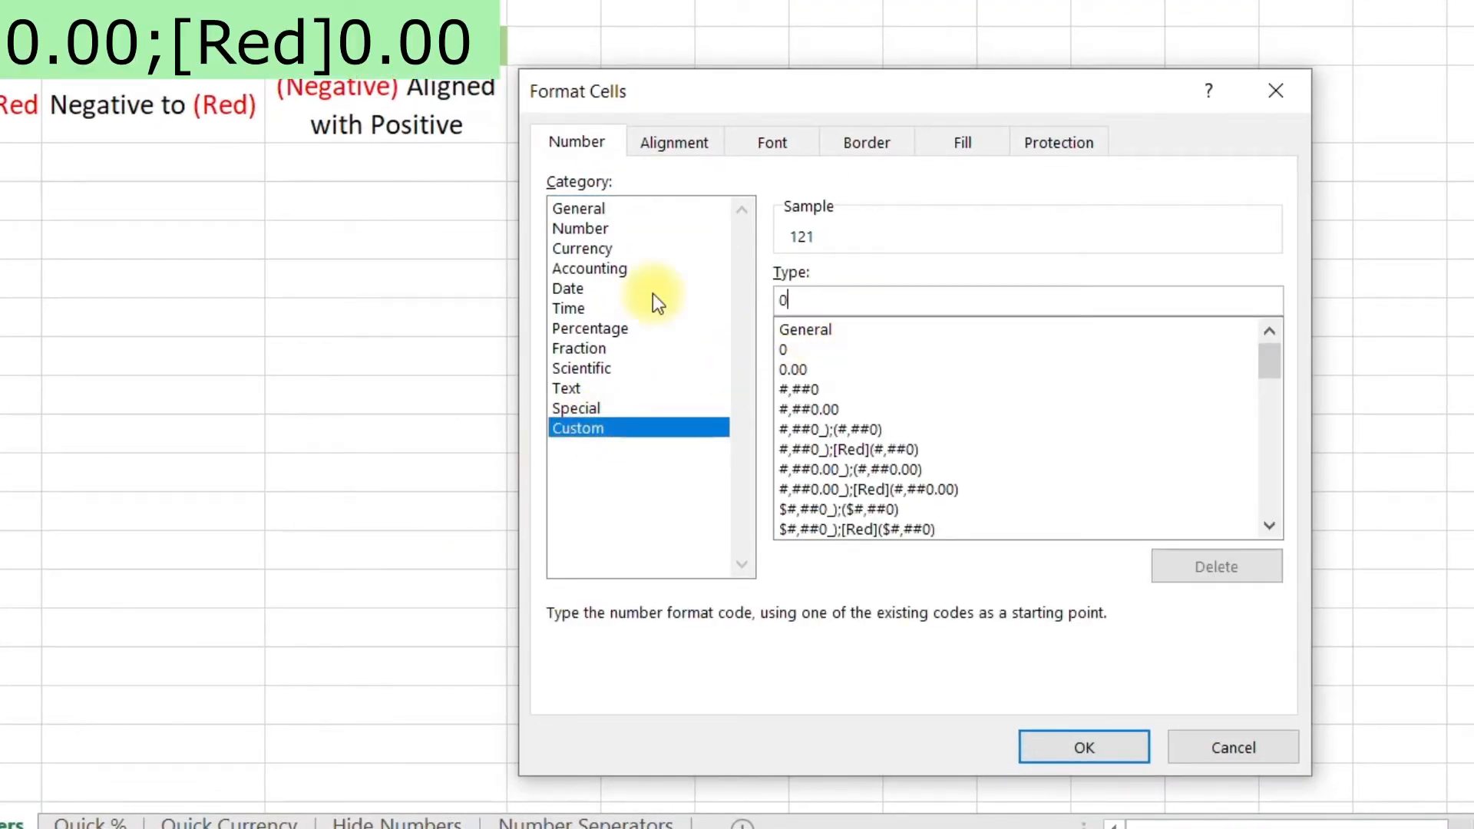
pyautogui.write('.00;[Red')
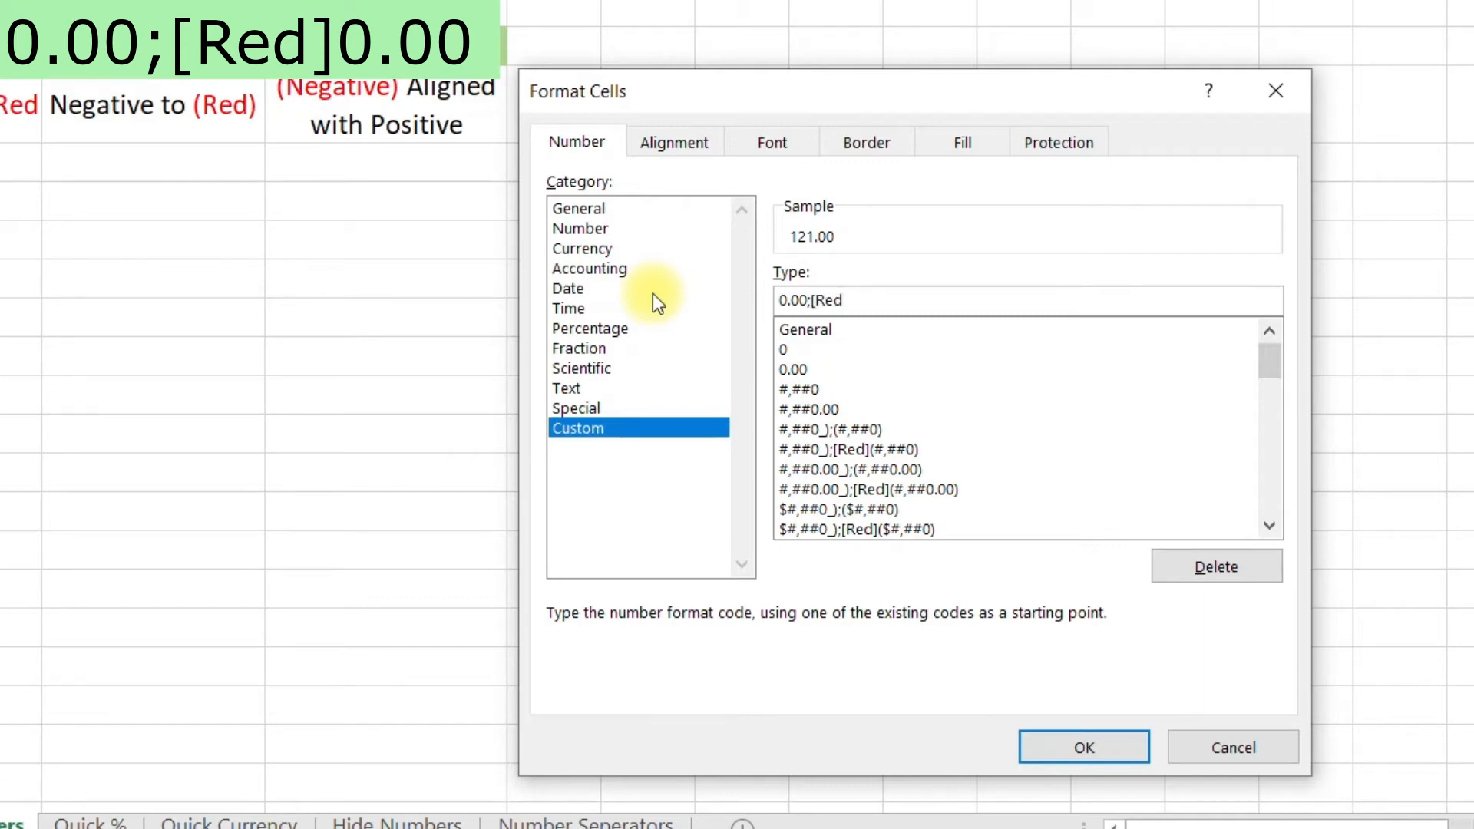
pyautogui.write(']0.00')
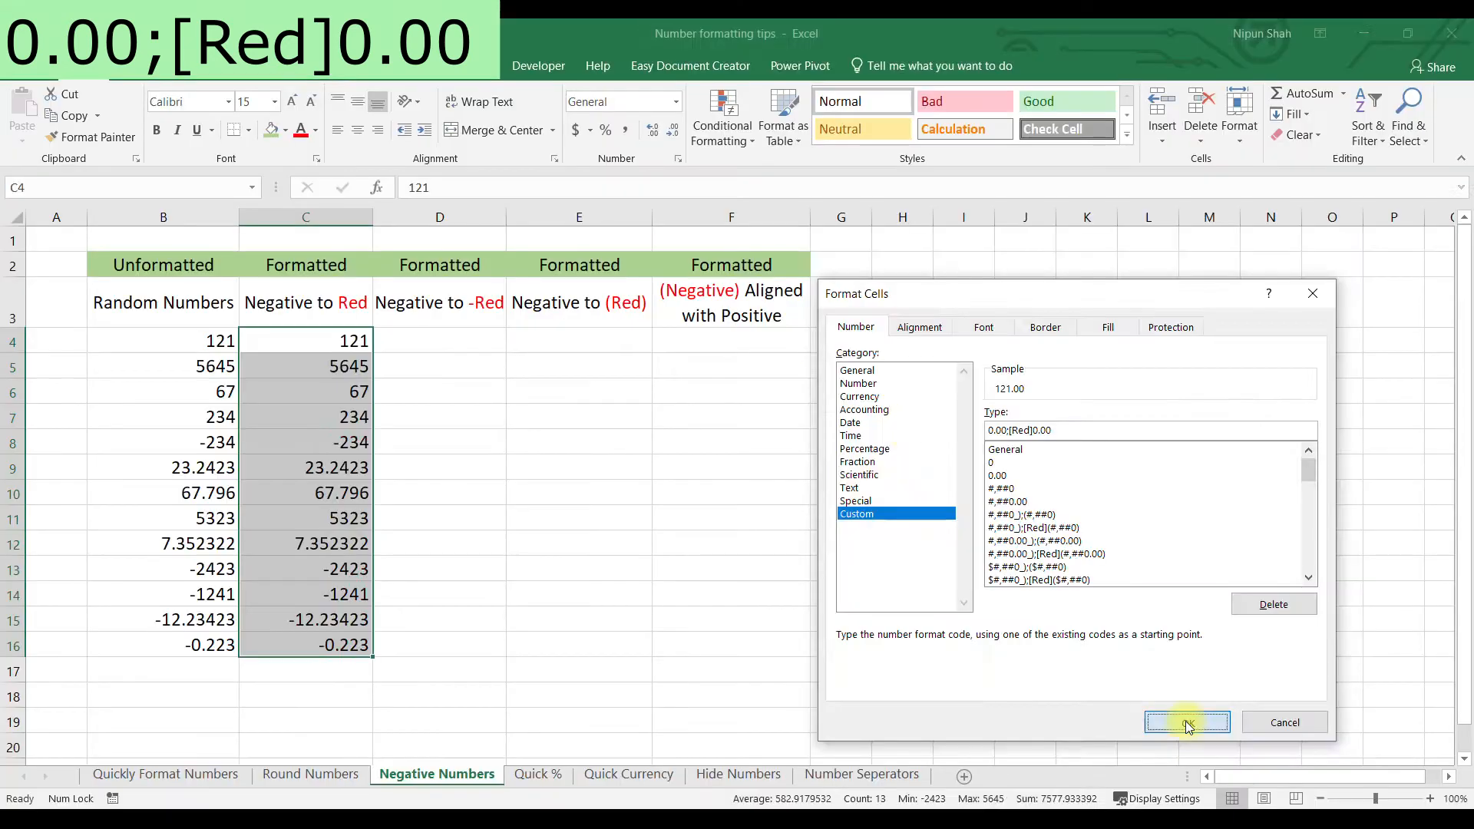
pyautogui.click(1187, 723)
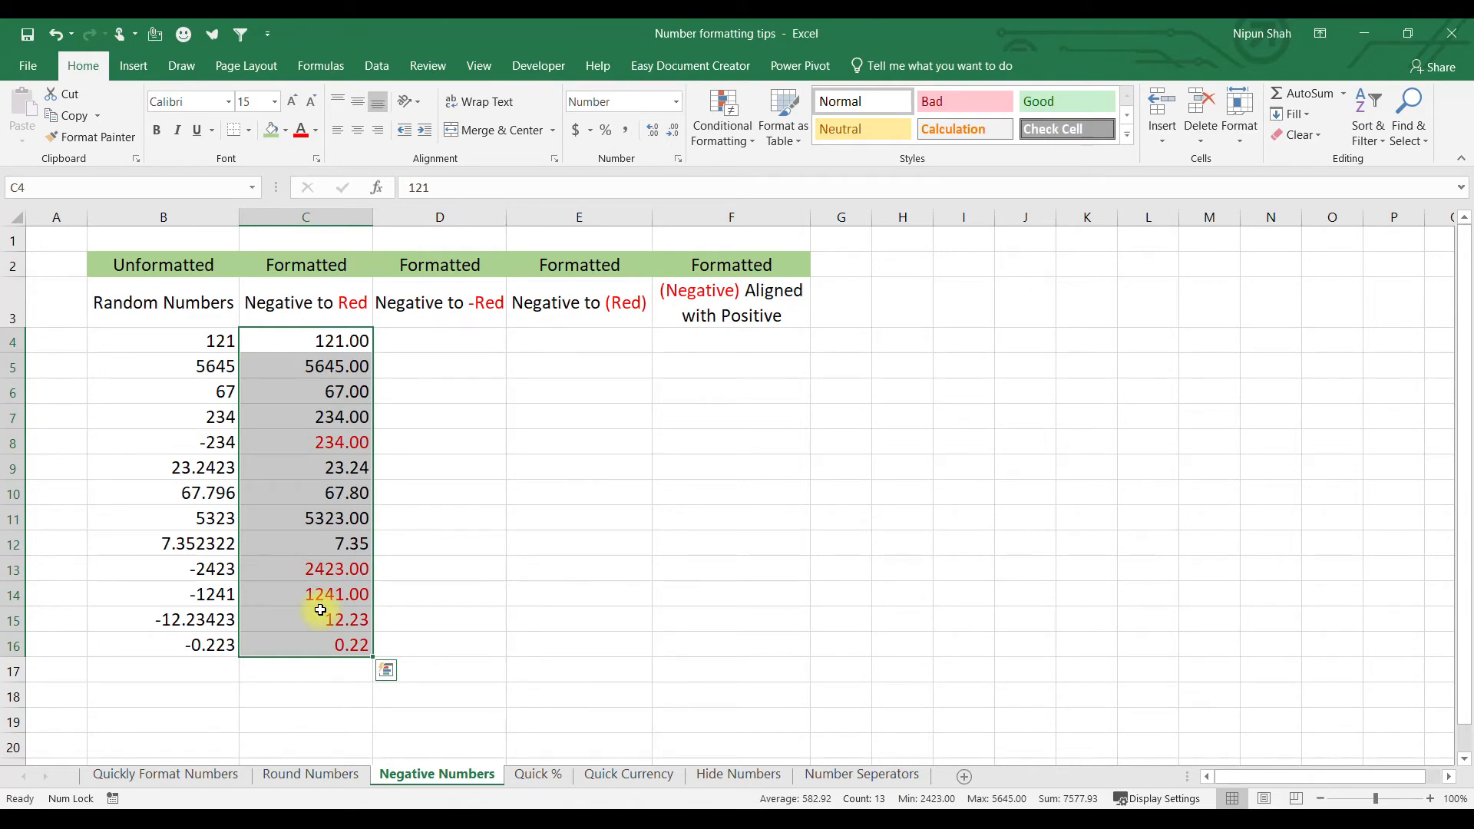
# Copy the formatted numbers C4:C16 into the Negative to -Red column, D4:D16
pyautogui.hotkey('ctrl', 'c')
pyautogui.press('Right')
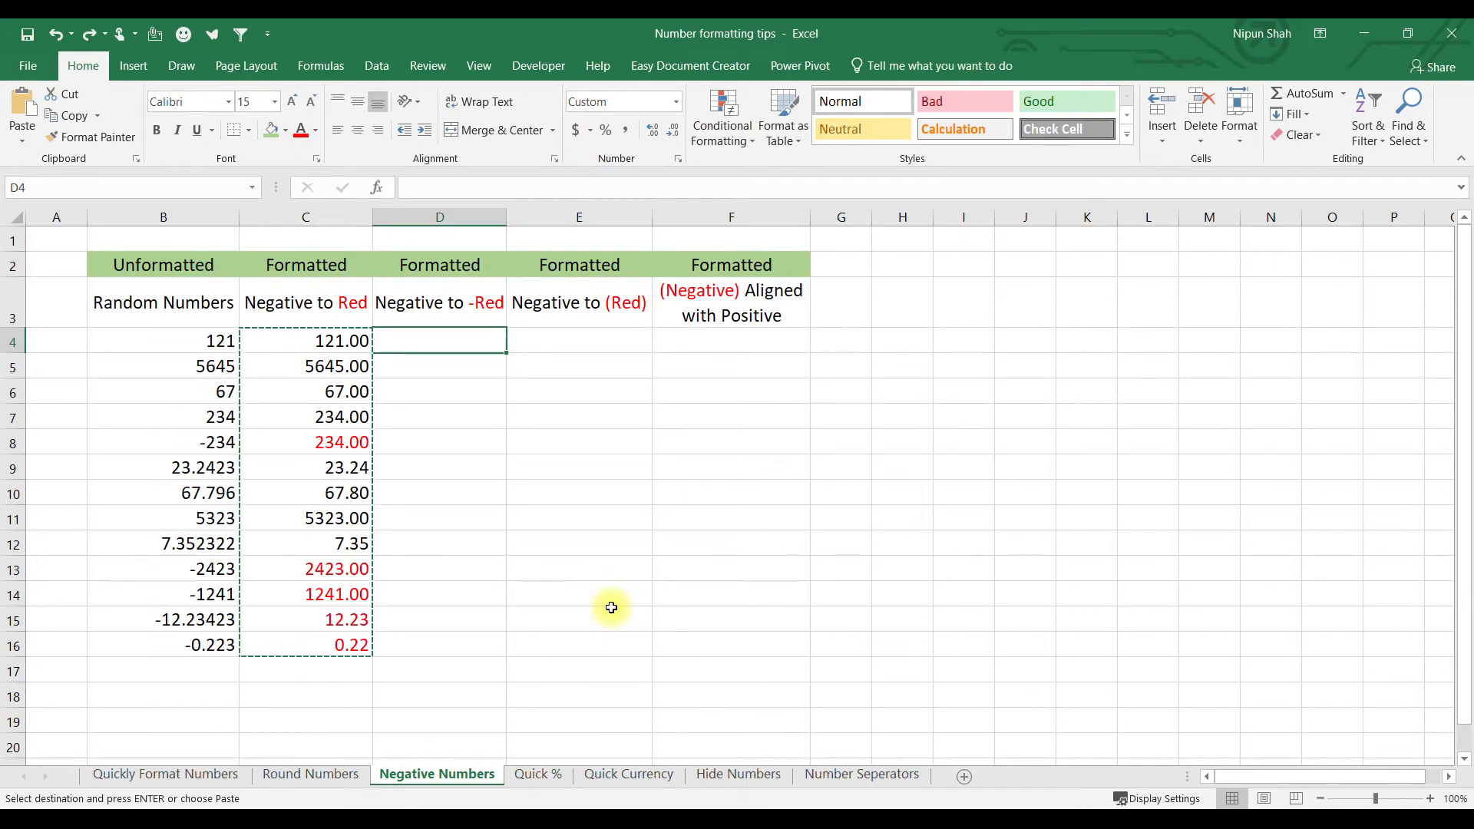
pyautogui.press('Return')
# Apply the custom number format 0.00;[Red]-0.00 to the Negative to -Red column, D4:D16
pyautogui.hotkey('ctrl', '1')
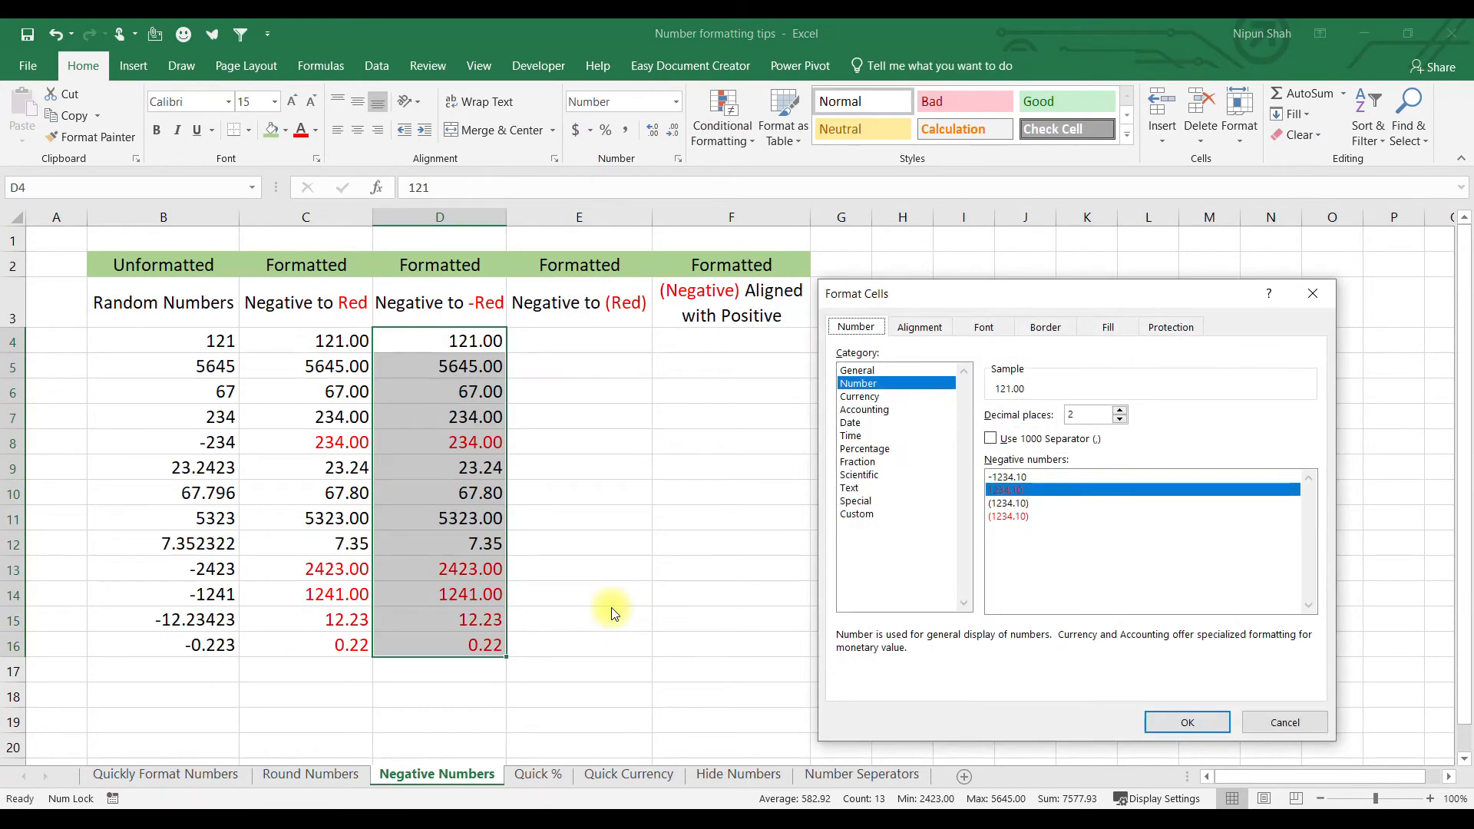
pyautogui.click(857, 514)
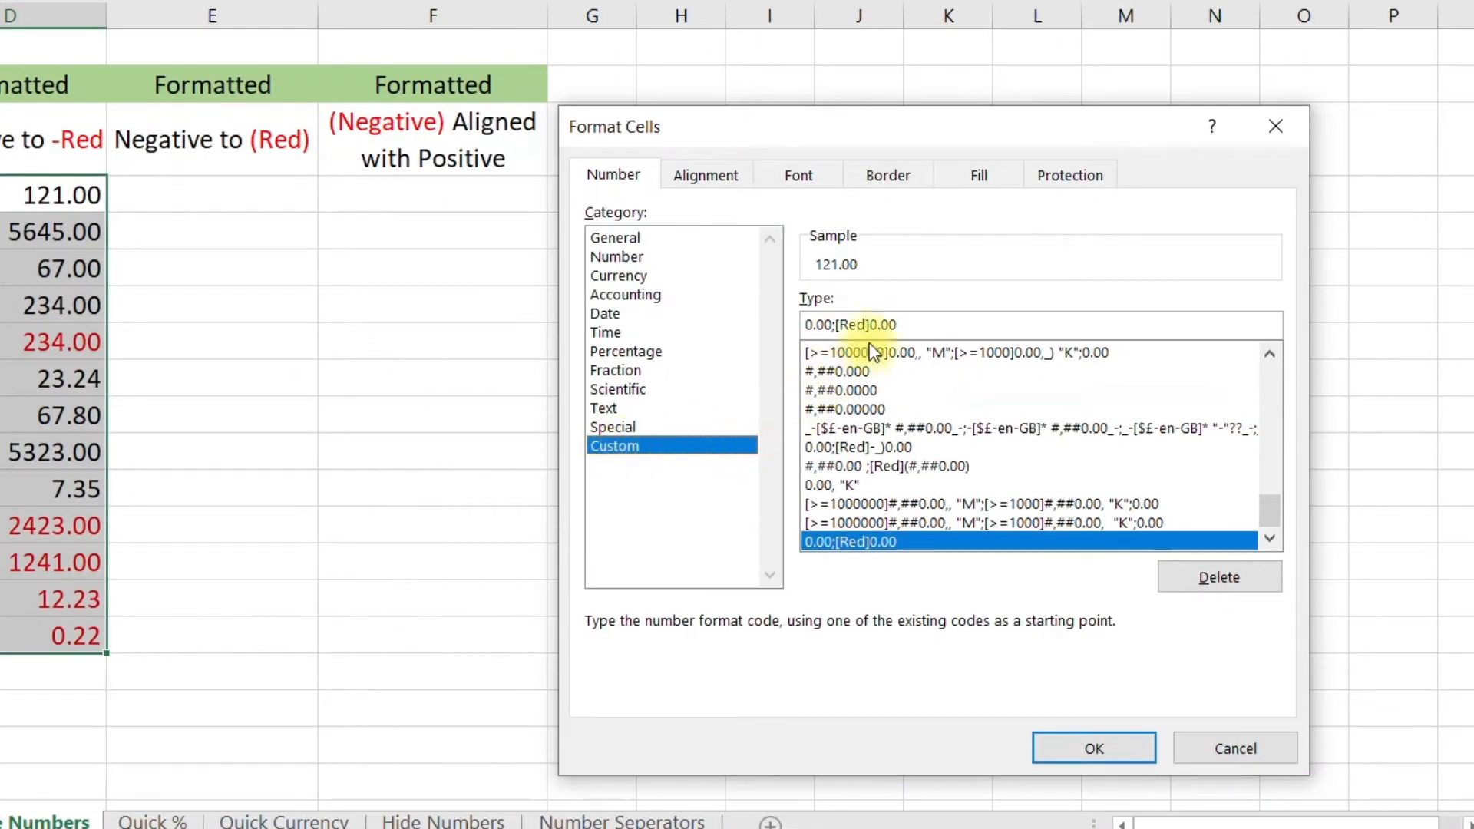
pyautogui.click(877, 328)
pyautogui.write('-')
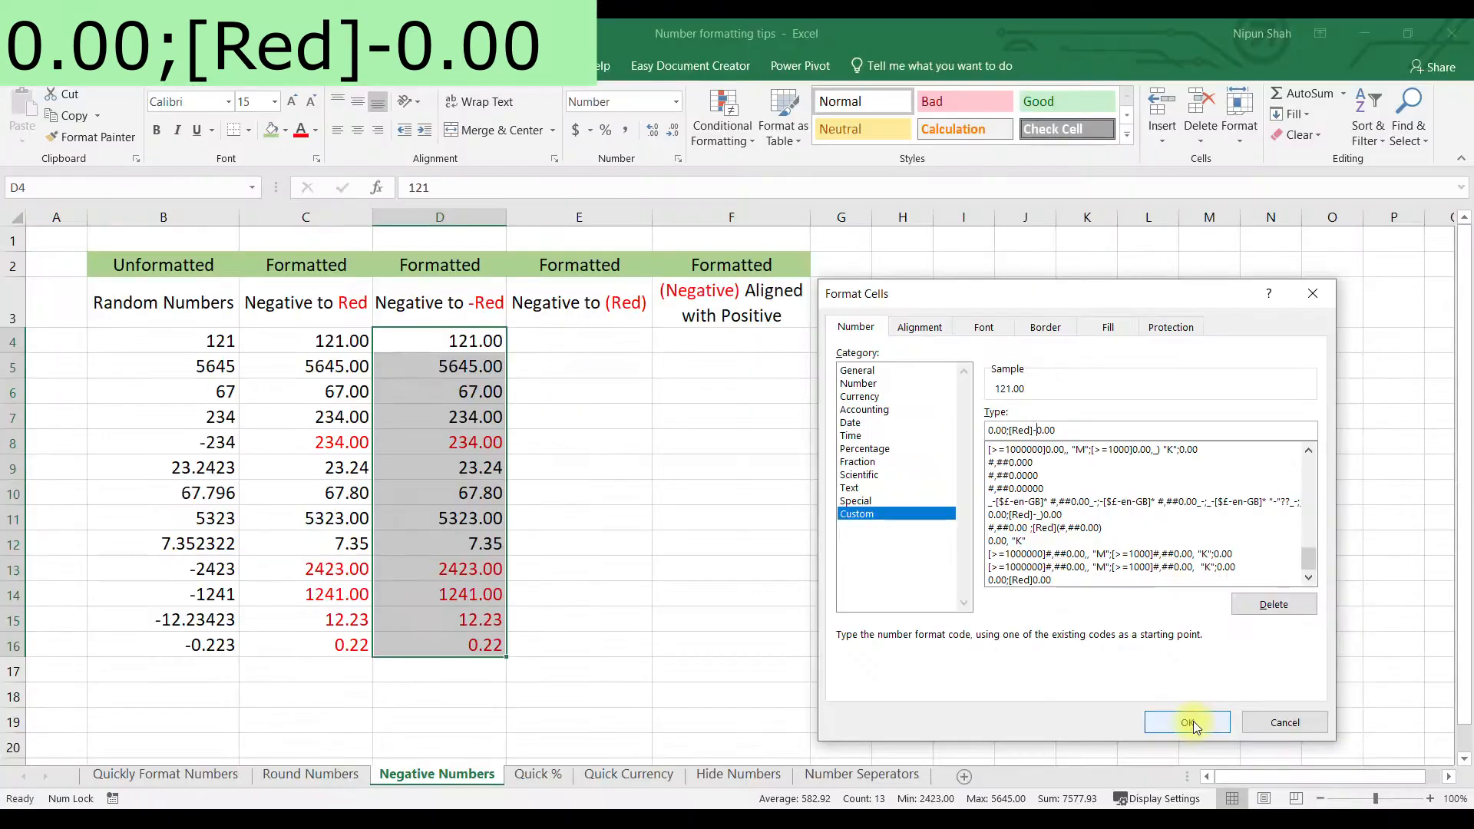
pyautogui.click(1190, 723)
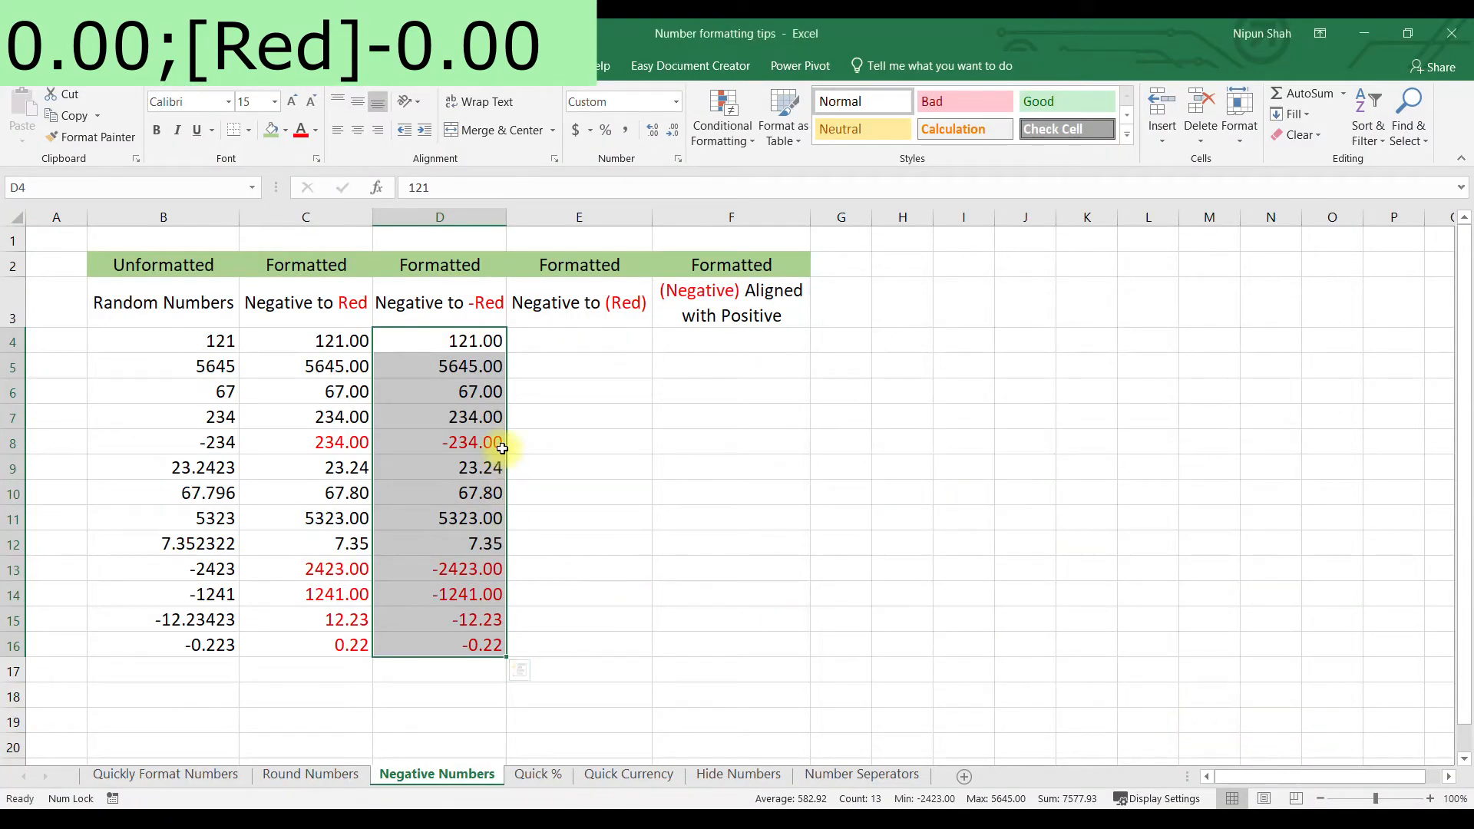
# Copy the formatted numbers D4:D16 into the Negative to (Red) column, E4:E16
pyautogui.hotkey('ctrl', 'c')
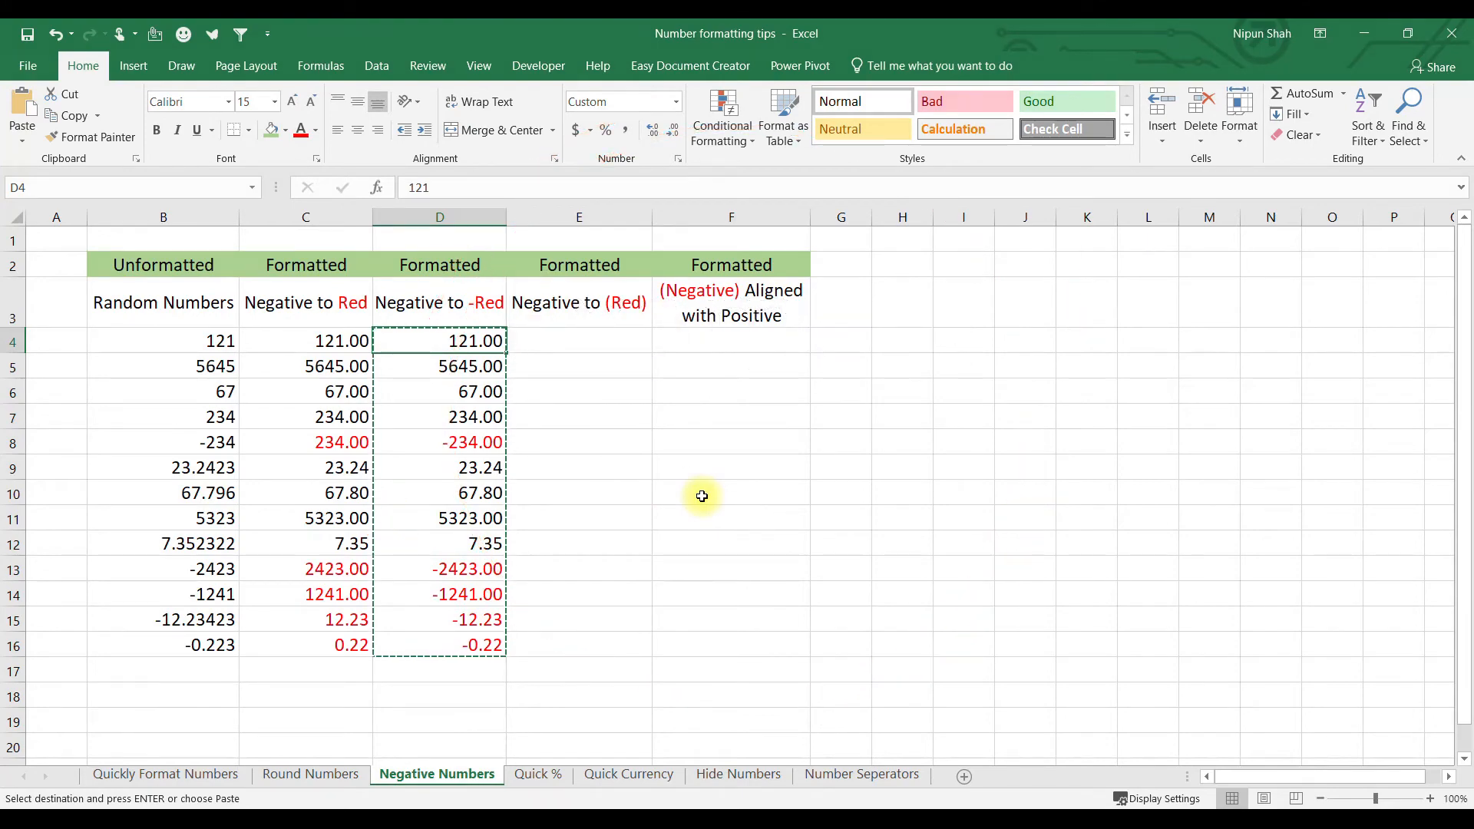
pyautogui.press('Right')
pyautogui.press('Return')
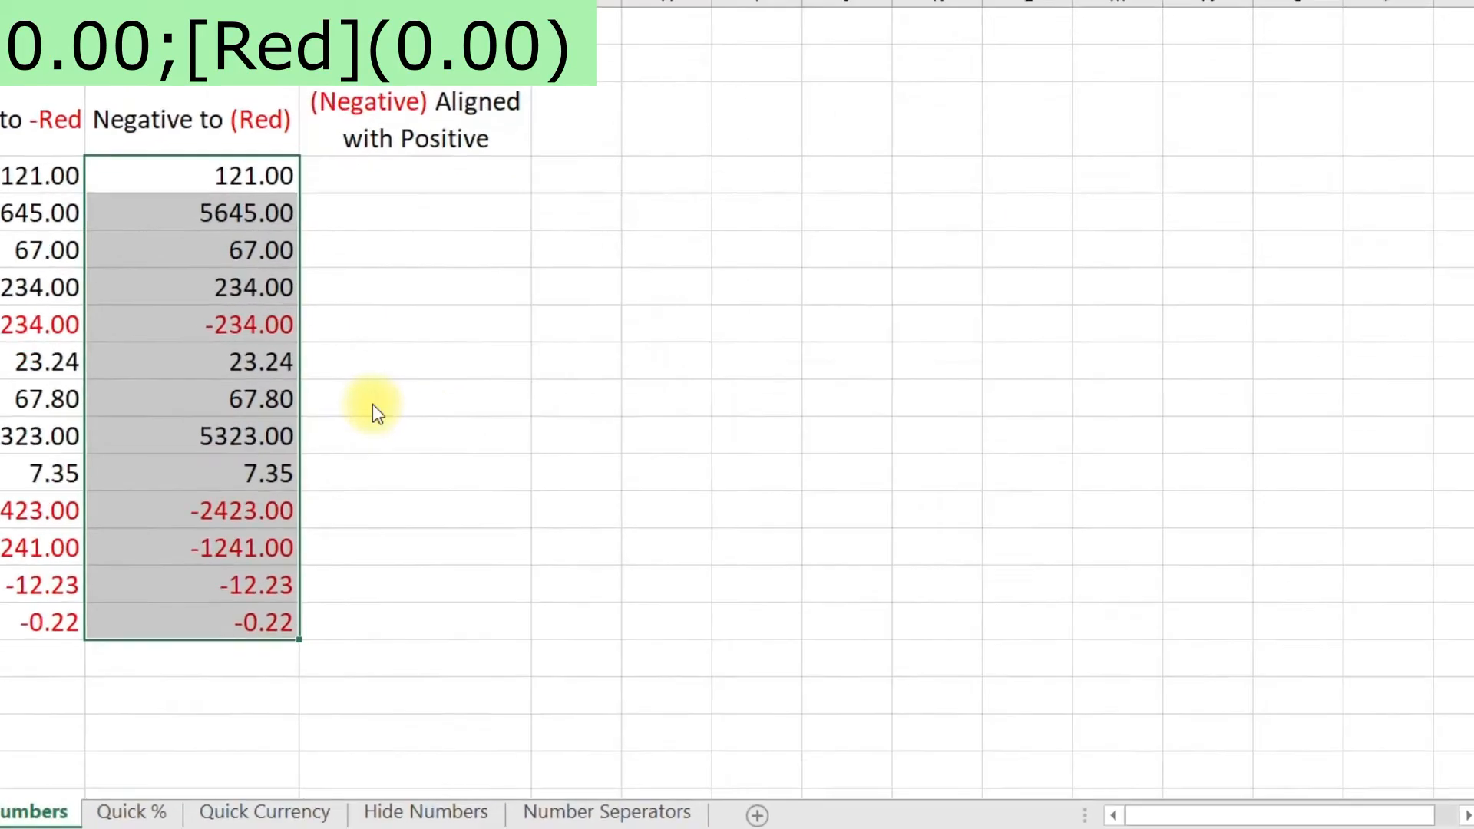
# Apply the custom number format 0.00;[Red](0.00) to E4:E16 and check the negative value in E8
pyautogui.hotkey('ctrl', '1')
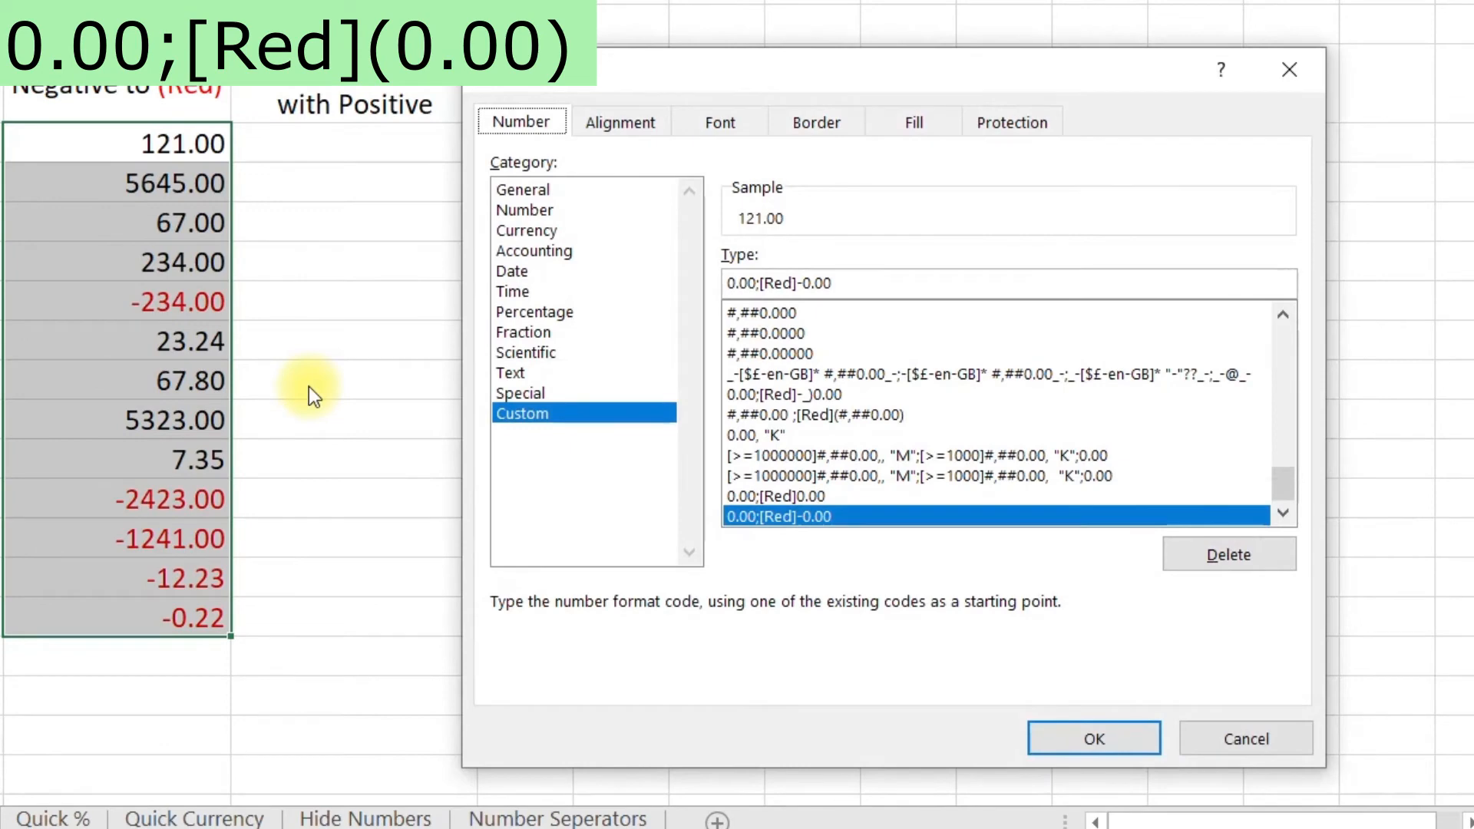
pyautogui.click(1015, 430)
pyautogui.write('(')
pyautogui.press('Right')
pyautogui.press('Right')
pyautogui.press('Right')
pyautogui.press('Right')
pyautogui.write(')')
pyautogui.press('Return')
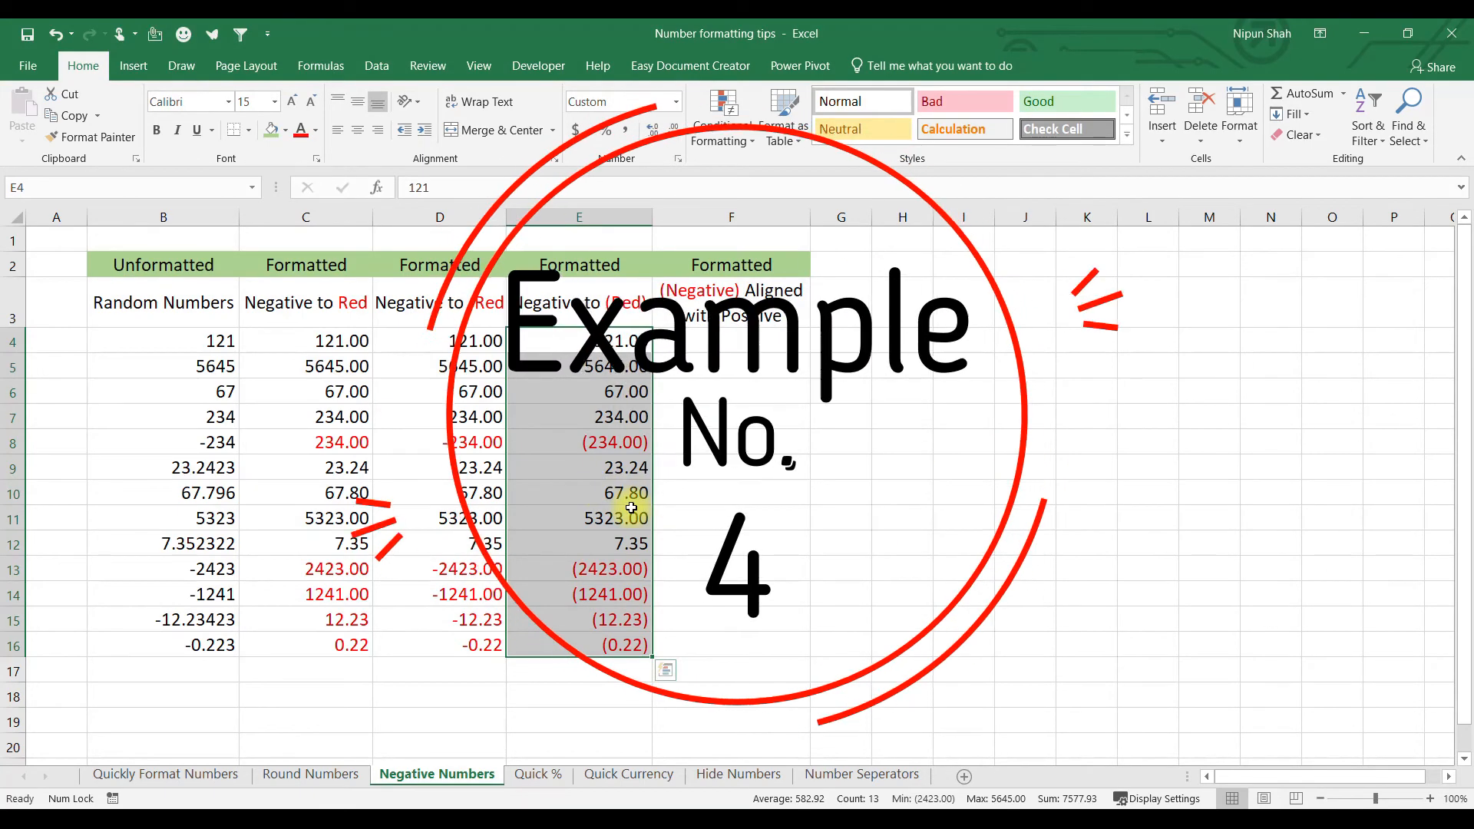
pyautogui.moveTo(598, 421); pyautogui.dragTo(605, 437)
pyautogui.click(604, 437)
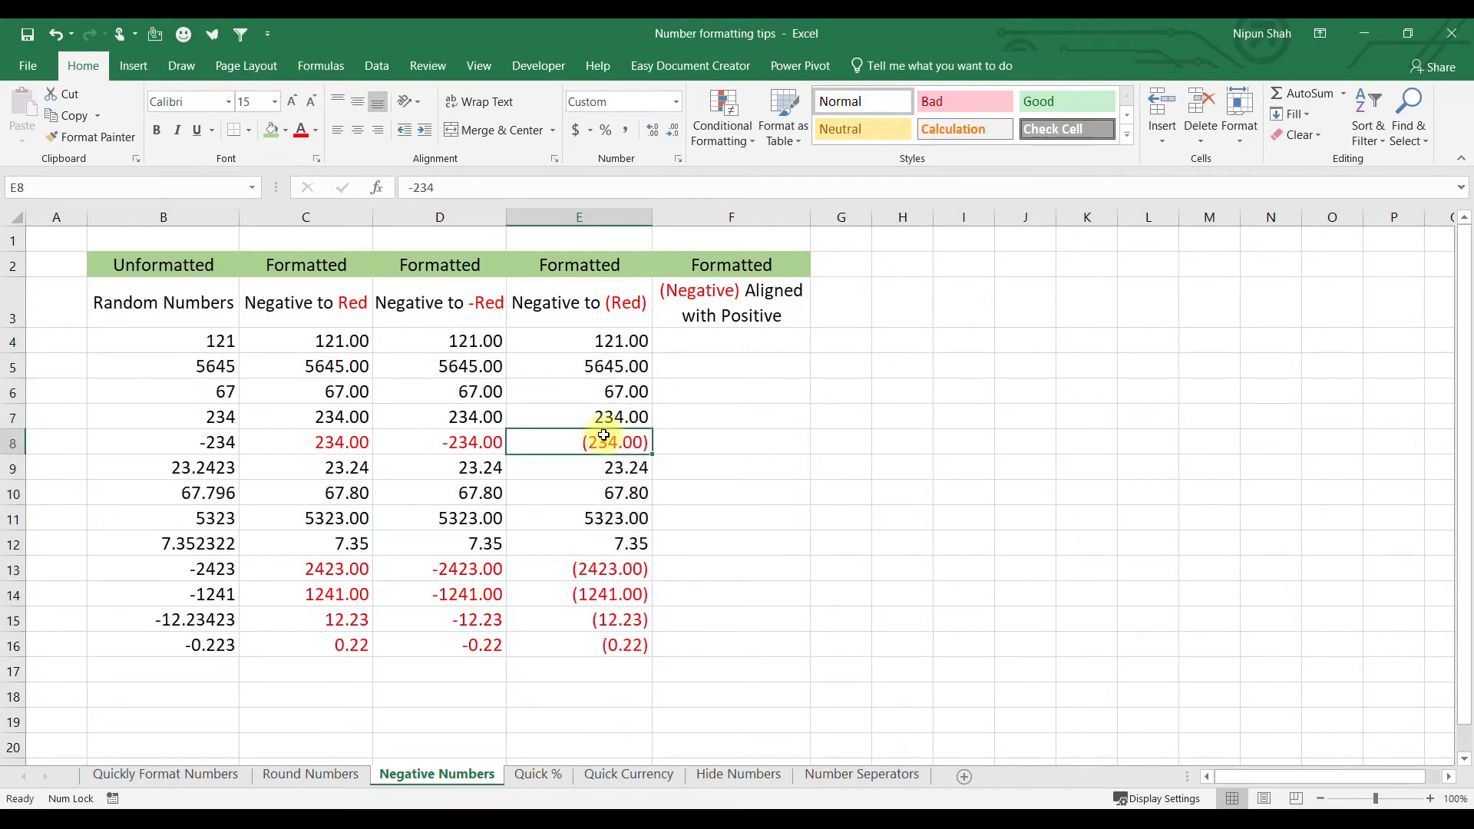
# Copy the formatted numbers E4:E16 into the (Negative) Aligned with Positive column, F4:F16
pyautogui.moveTo(606, 340); pyautogui.dragTo(635, 625)
pyautogui.hotkey('ctrl', 'c')
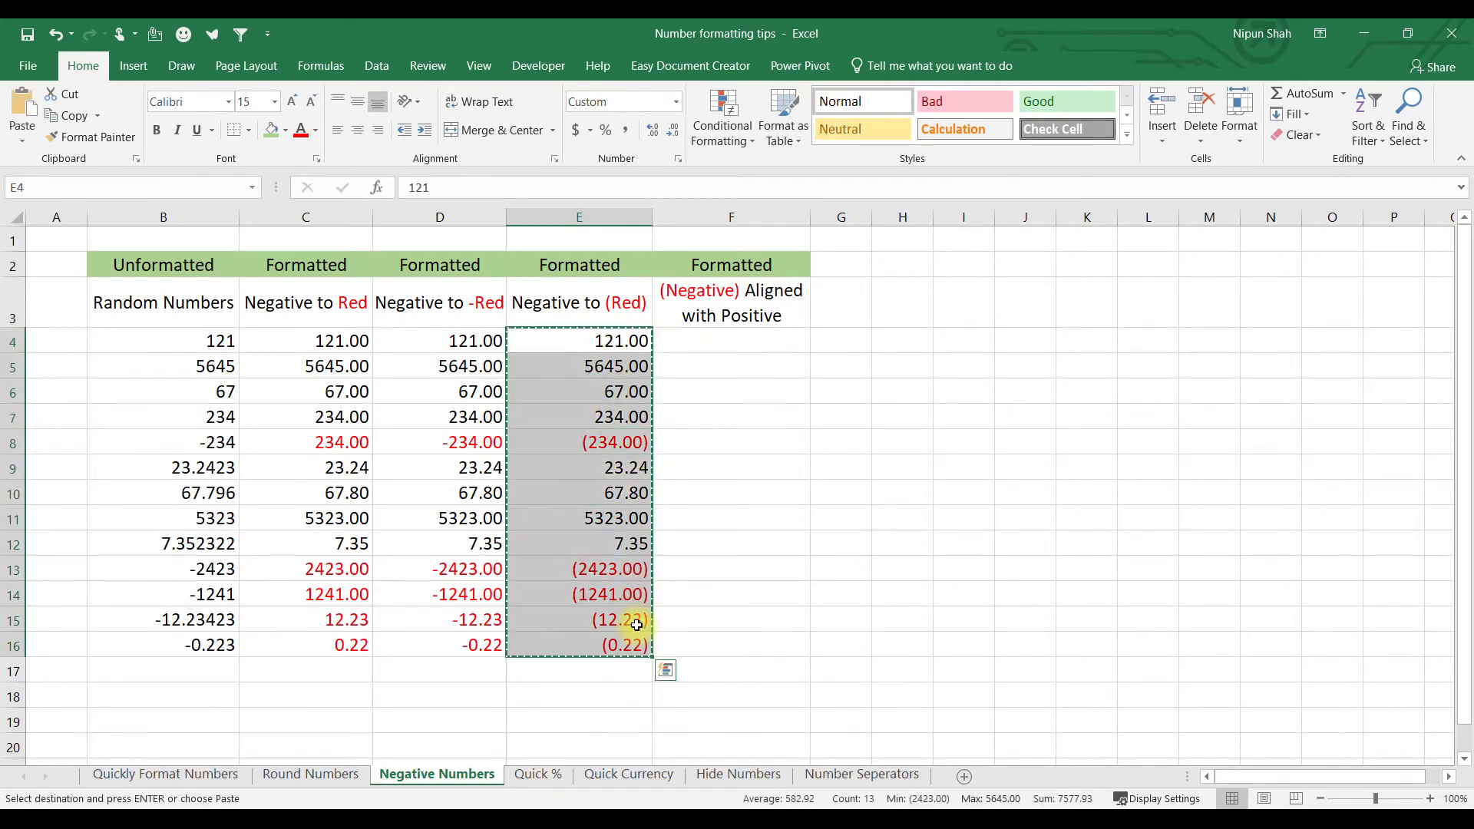
pyautogui.press('Right')
pyautogui.hotkey('ctrl', 'v')
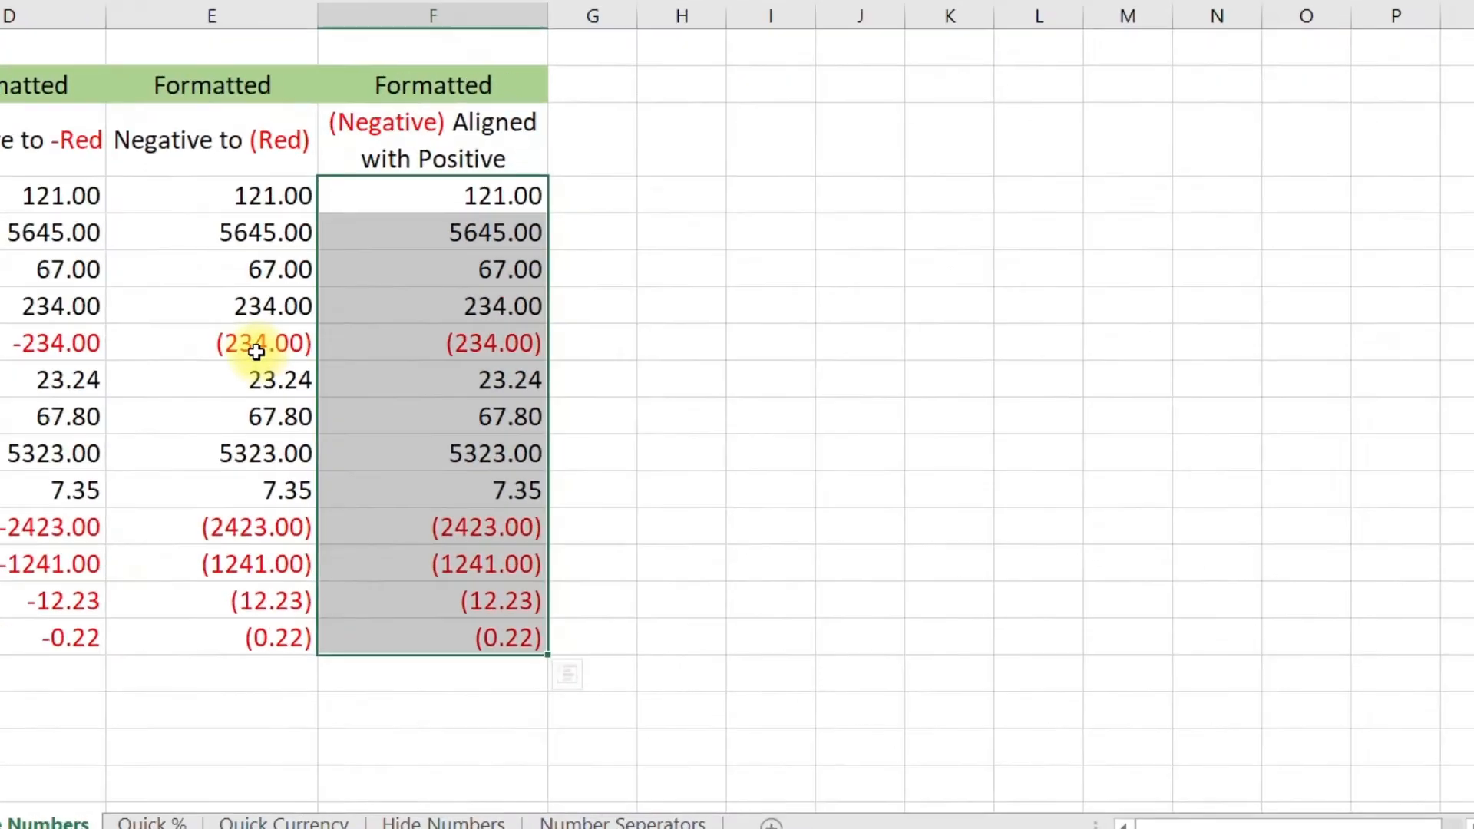
# Add a space before the semicolon in the custom format of F4:F16, making it 0.00 ;[Red](0.00), and review the alignment
pyautogui.hotkey('ctrl', '1')
pyautogui.click(801, 326)
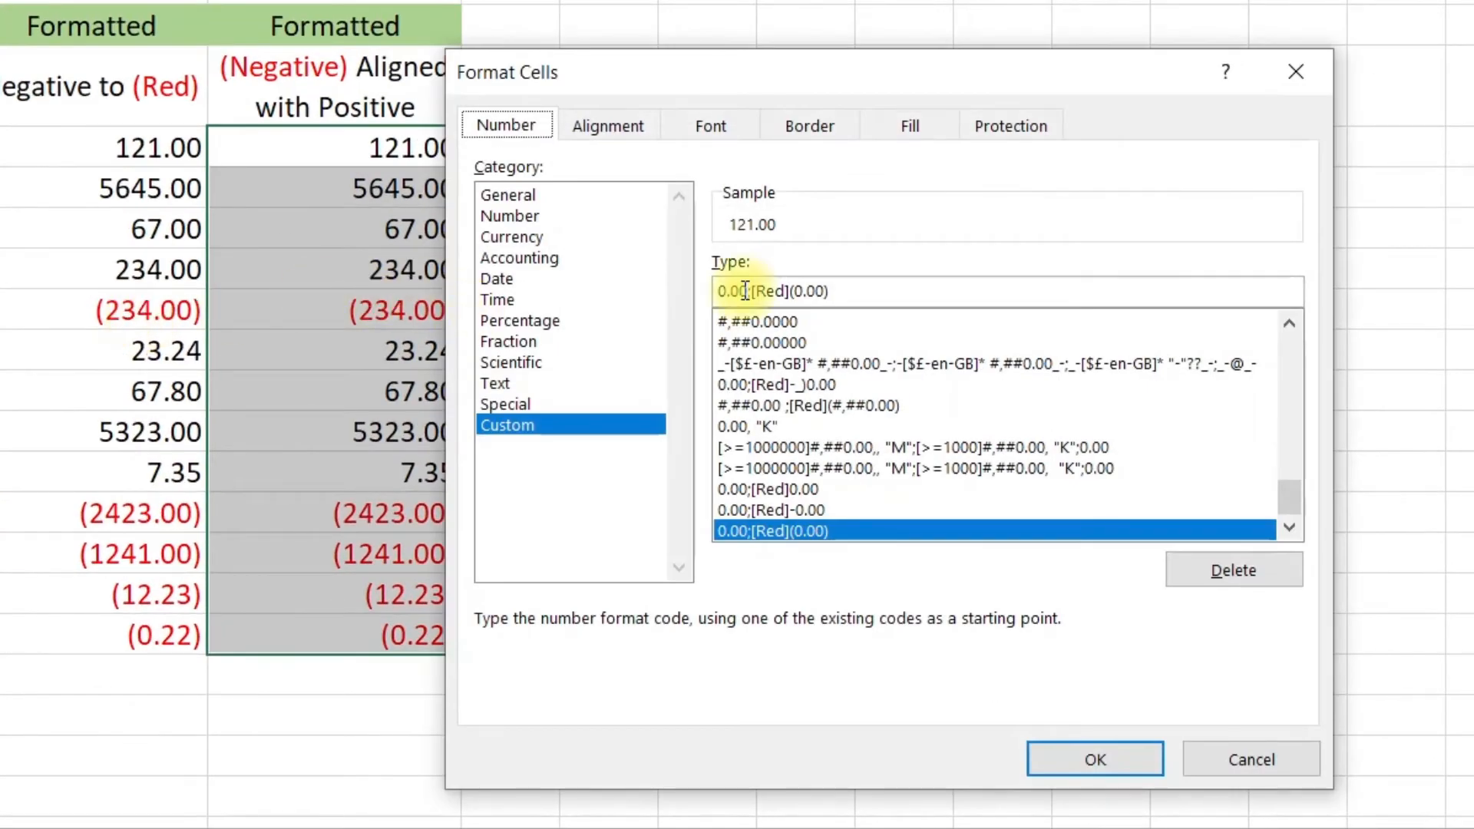
pyautogui.press('Right')
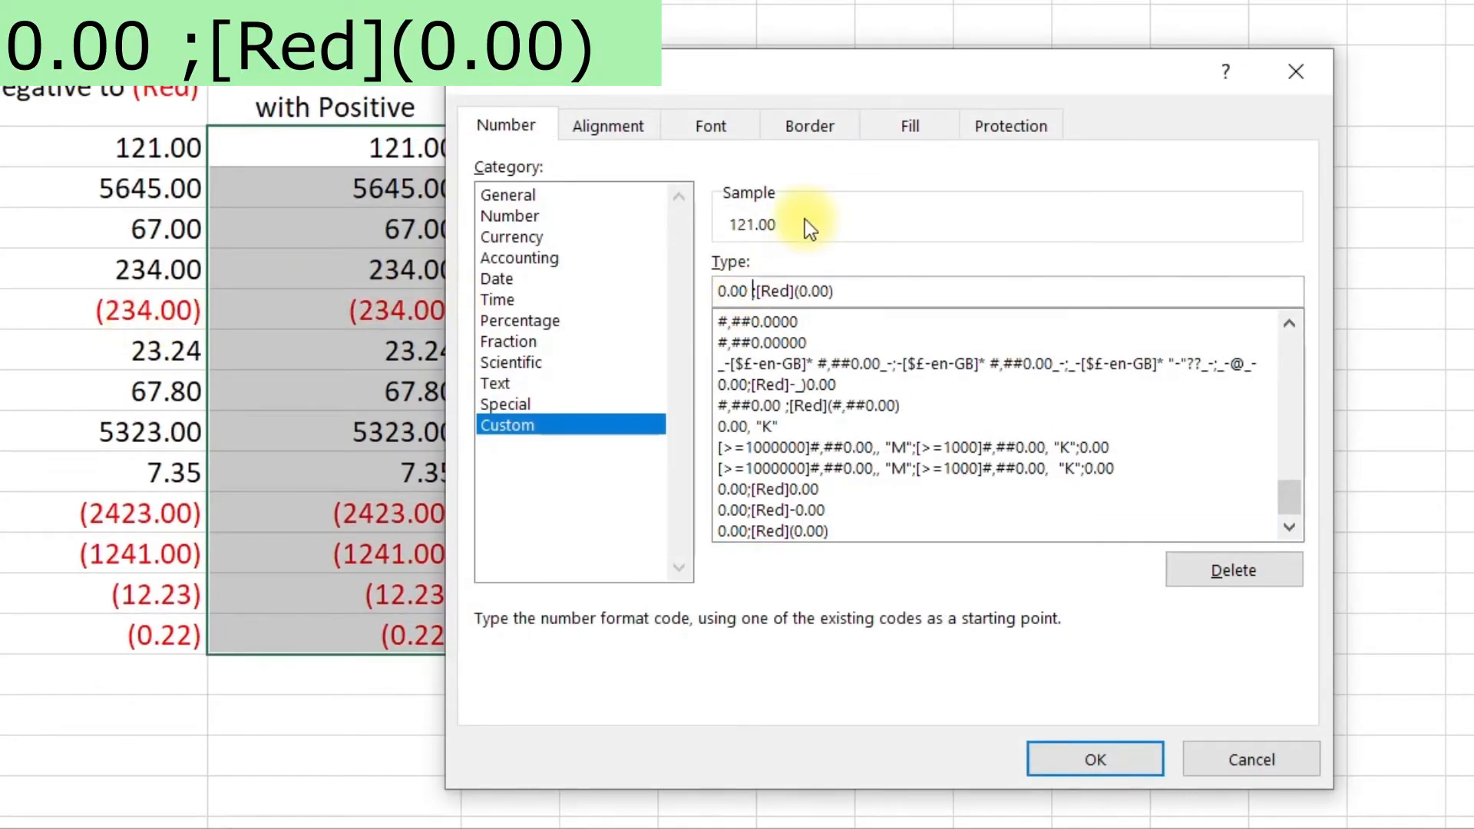
pyautogui.click(1096, 756)
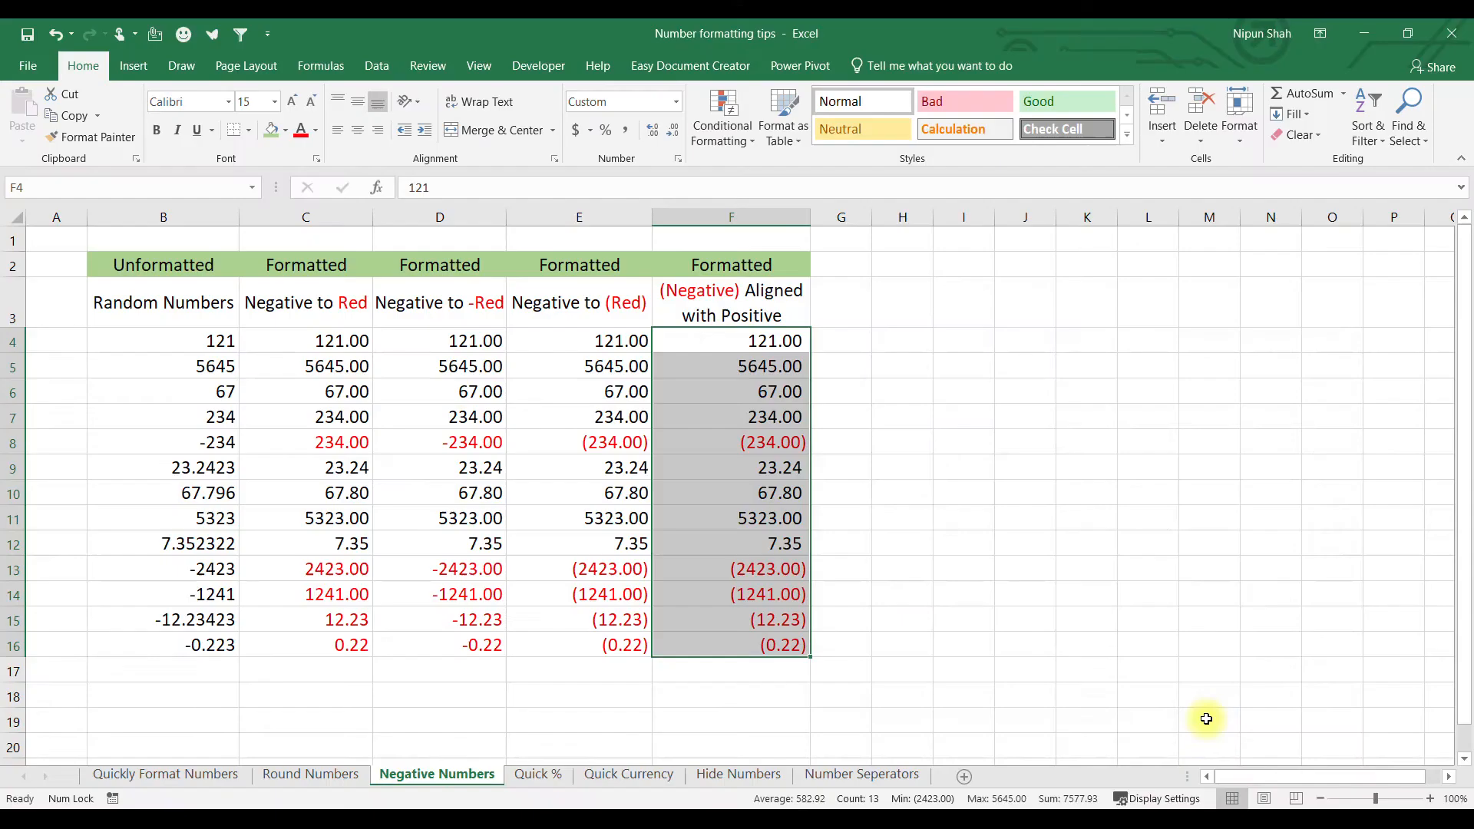
pyautogui.moveTo(725, 342); pyautogui.dragTo(716, 646)
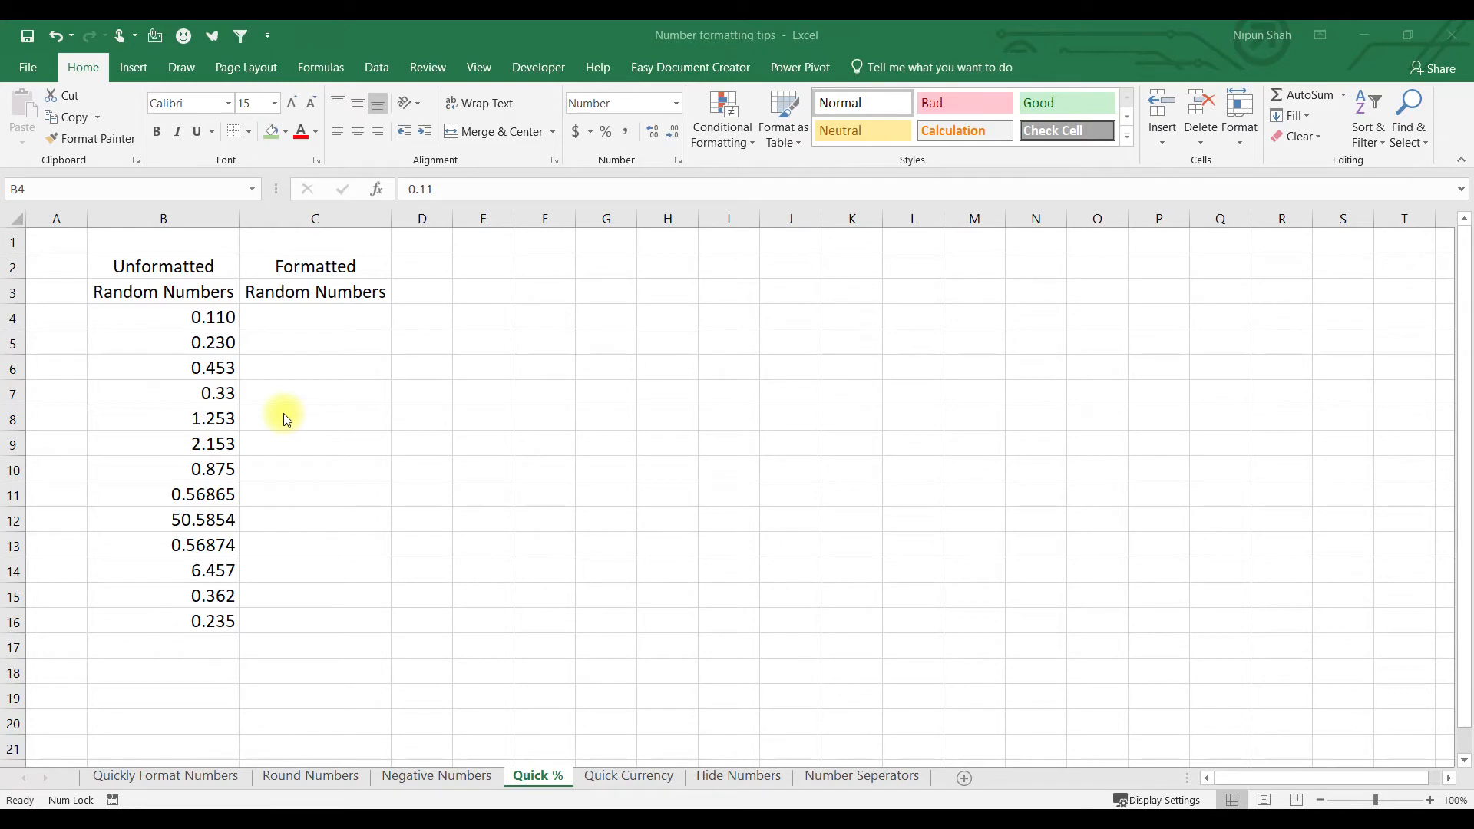
# On the Quick % sheet, copy the unformatted numbers B4:B16 into C4:C16 and apply the percentage format to the copies
pyautogui.moveTo(174, 315); pyautogui.dragTo(177, 613)
pyautogui.hotkey('ctrl', 'c')
pyautogui.press('Right')
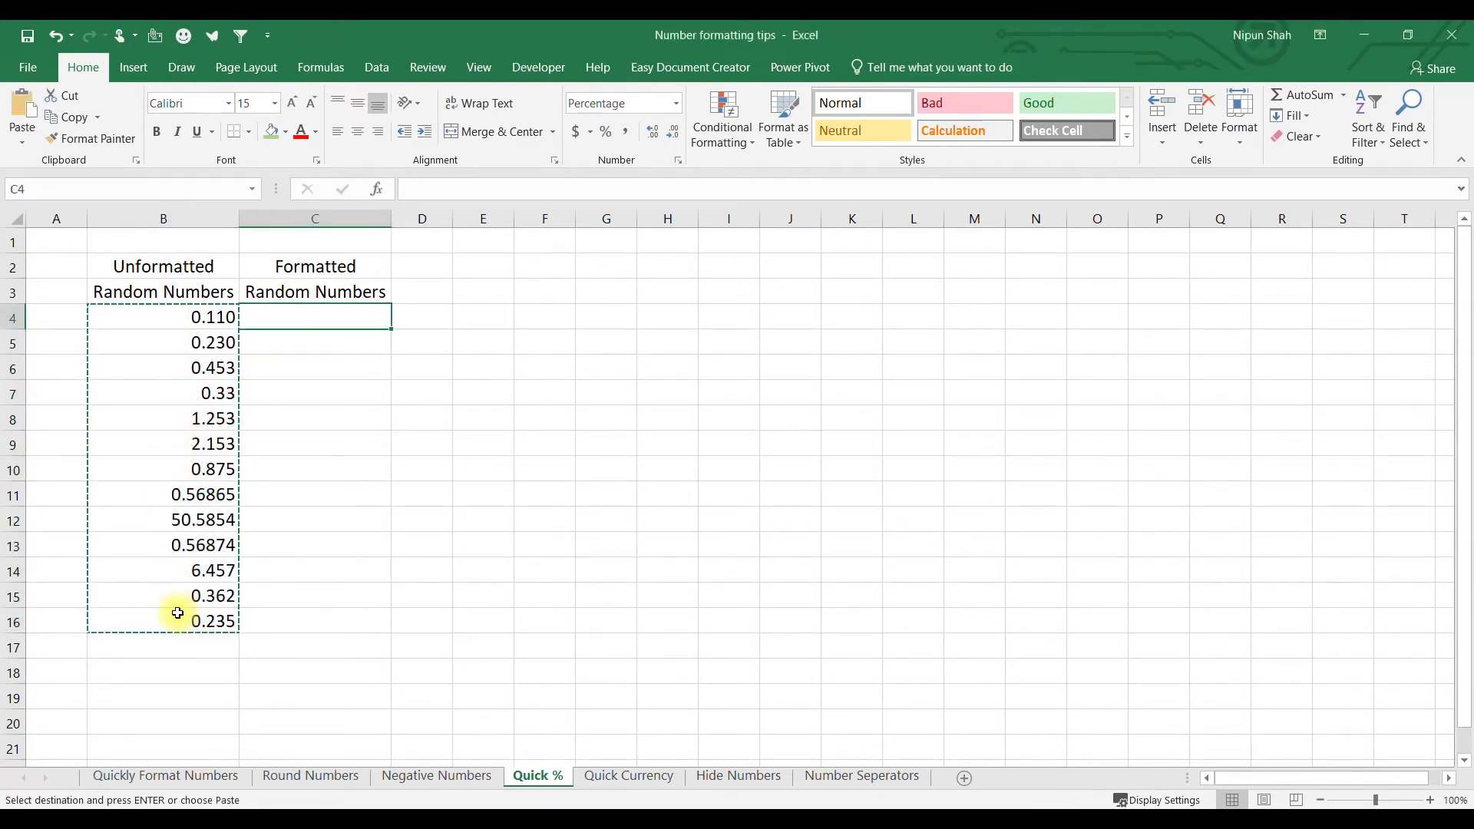
pyautogui.hotkey('ctrl', 'v')
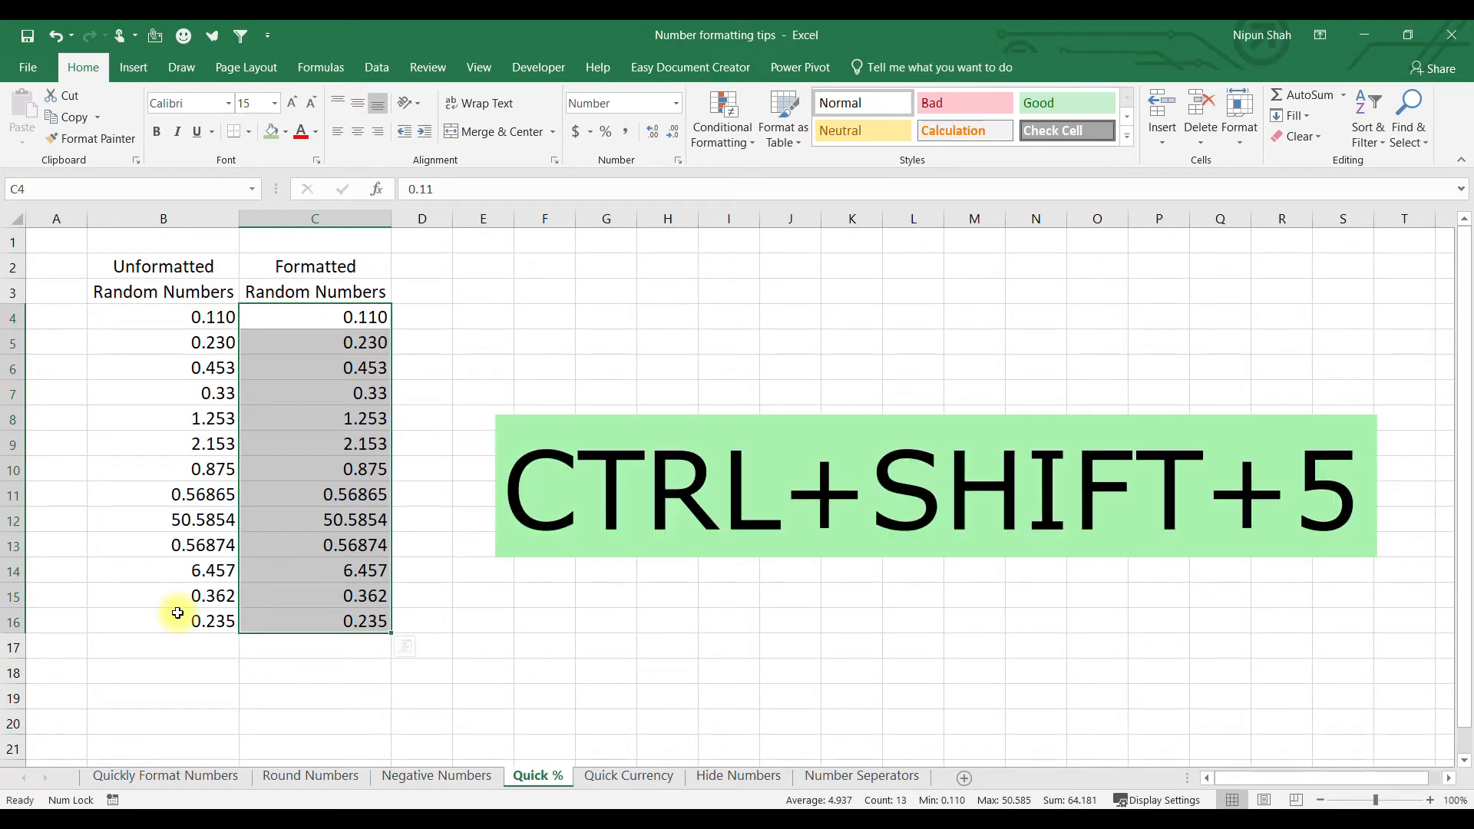
pyautogui.hotkey('ctrl', 'shift', '5')
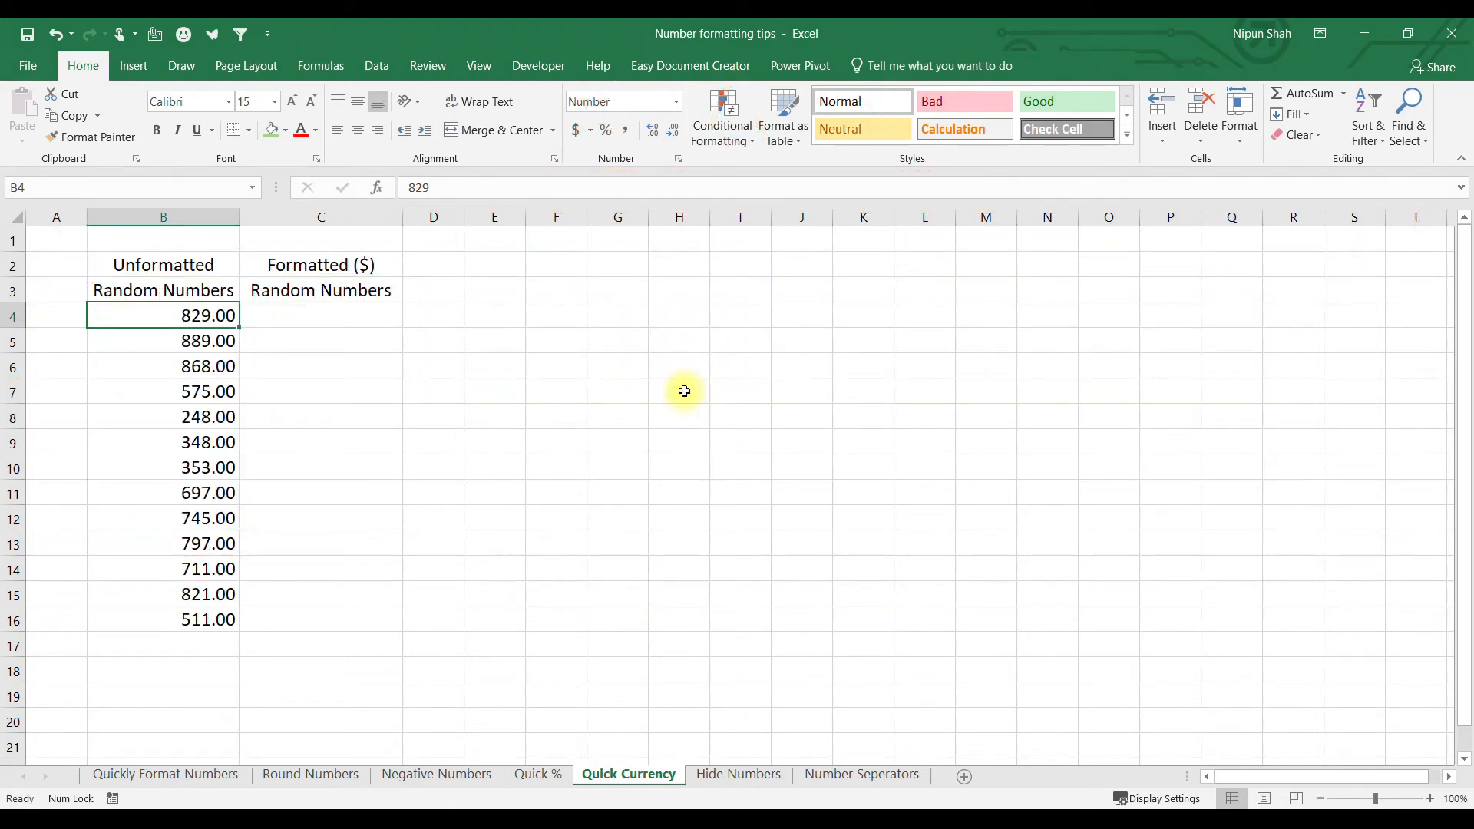
# On the Quick Currency sheet, copy the unformatted numbers B4:B16 into C4:C16 and apply the dollar currency format to the copies
pyautogui.hotkey('ctrl', 'shift', 'Down')
pyautogui.hotkey('ctrl', 'c')
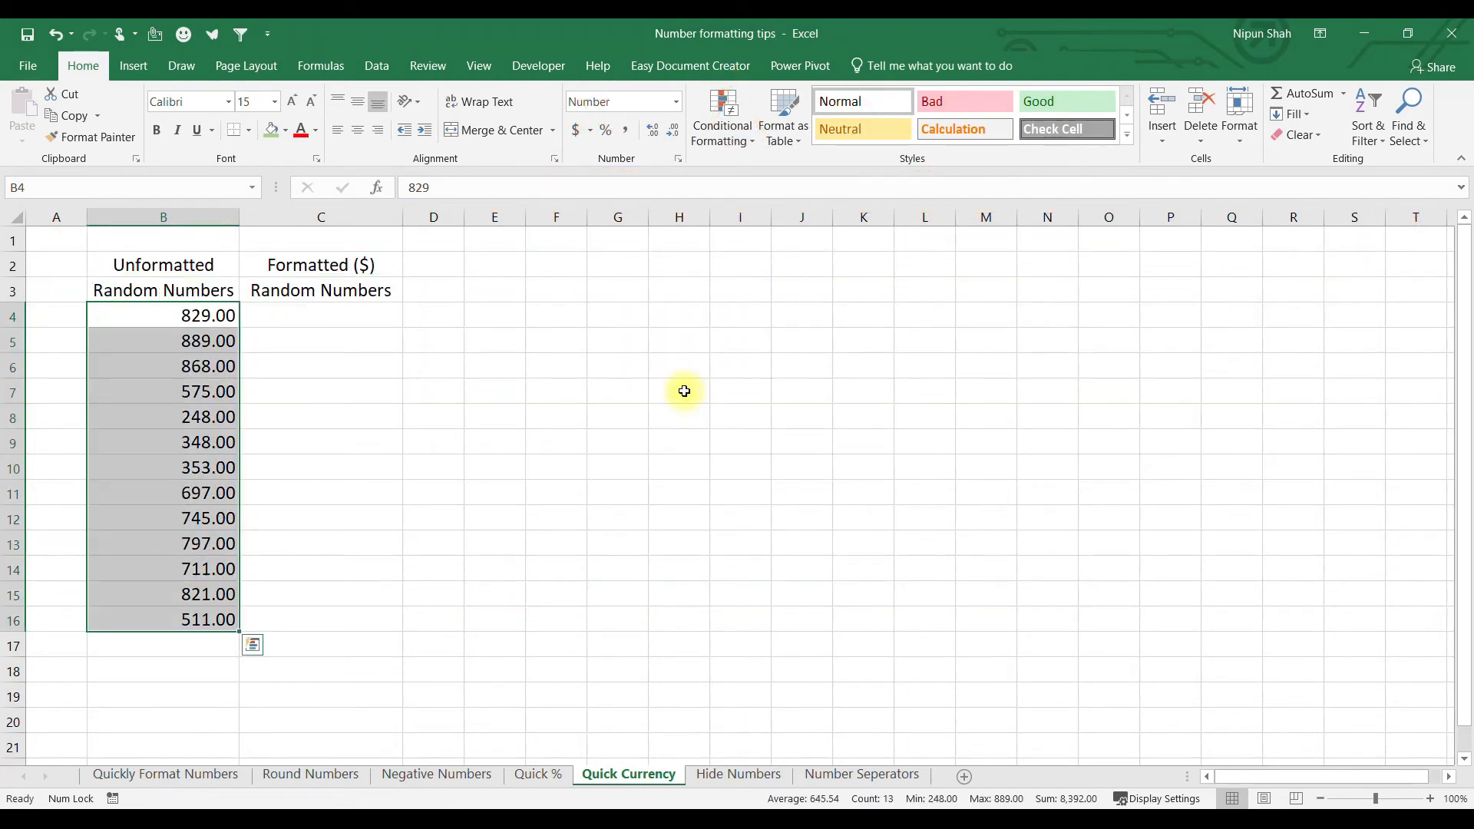
pyautogui.press('Right')
pyautogui.hotkey('ctrl', 'v')
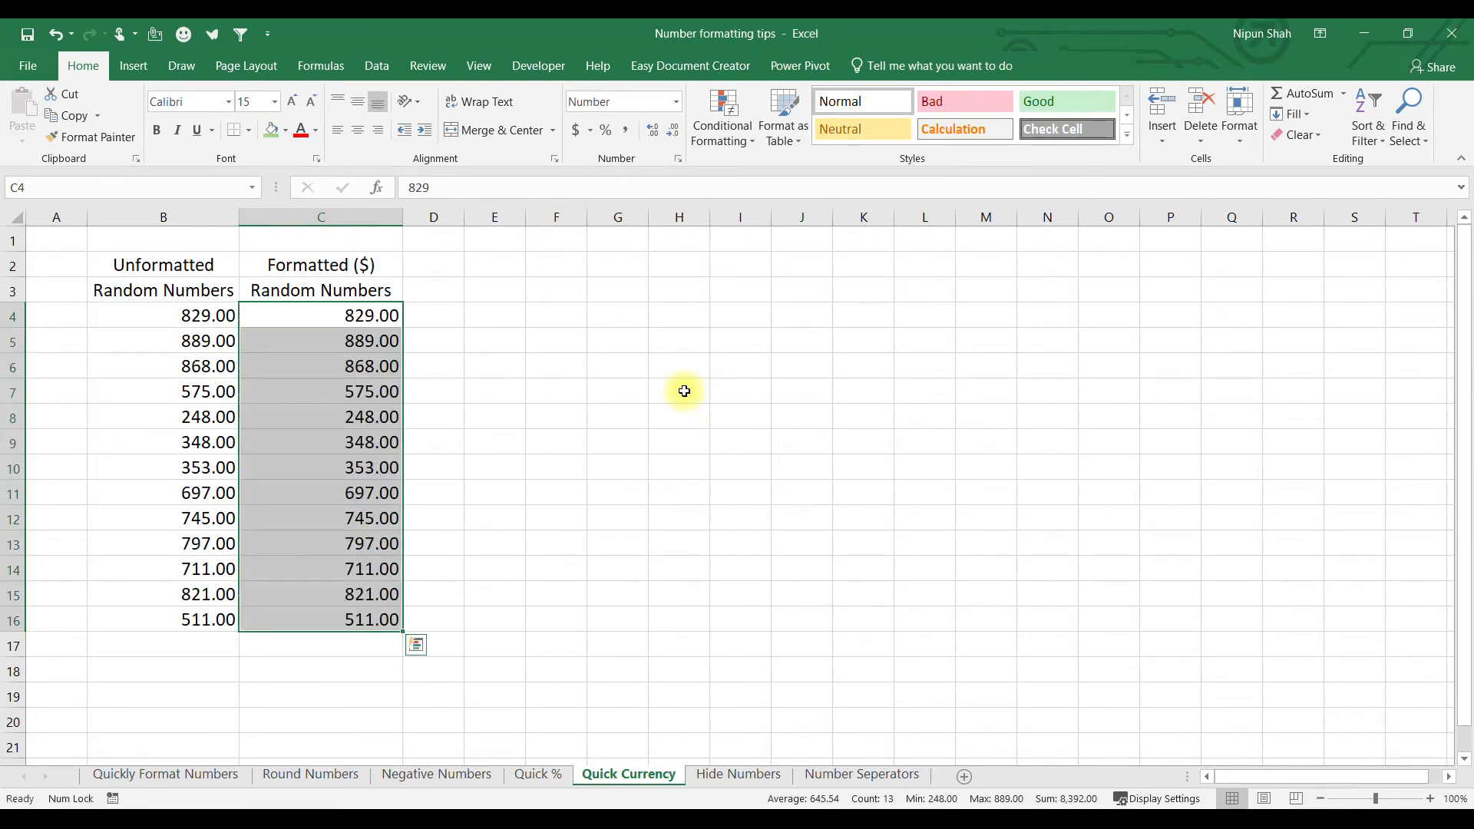
pyautogui.hotkey('ctrl', 'shift', '4')
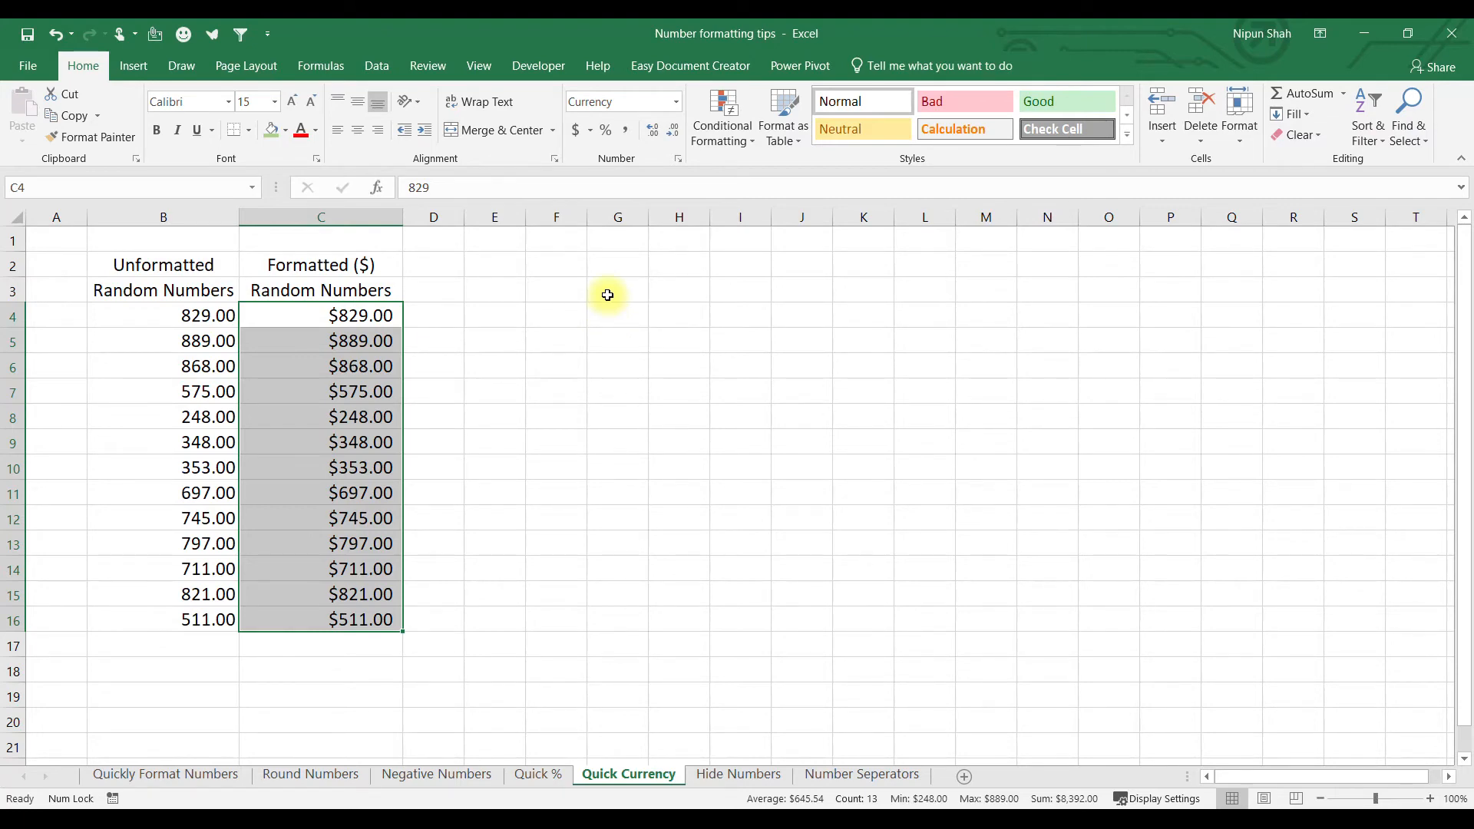
# Apply the Euro (€ 123) accounting format to C4:C16 and review the column
pyautogui.click(591, 131)
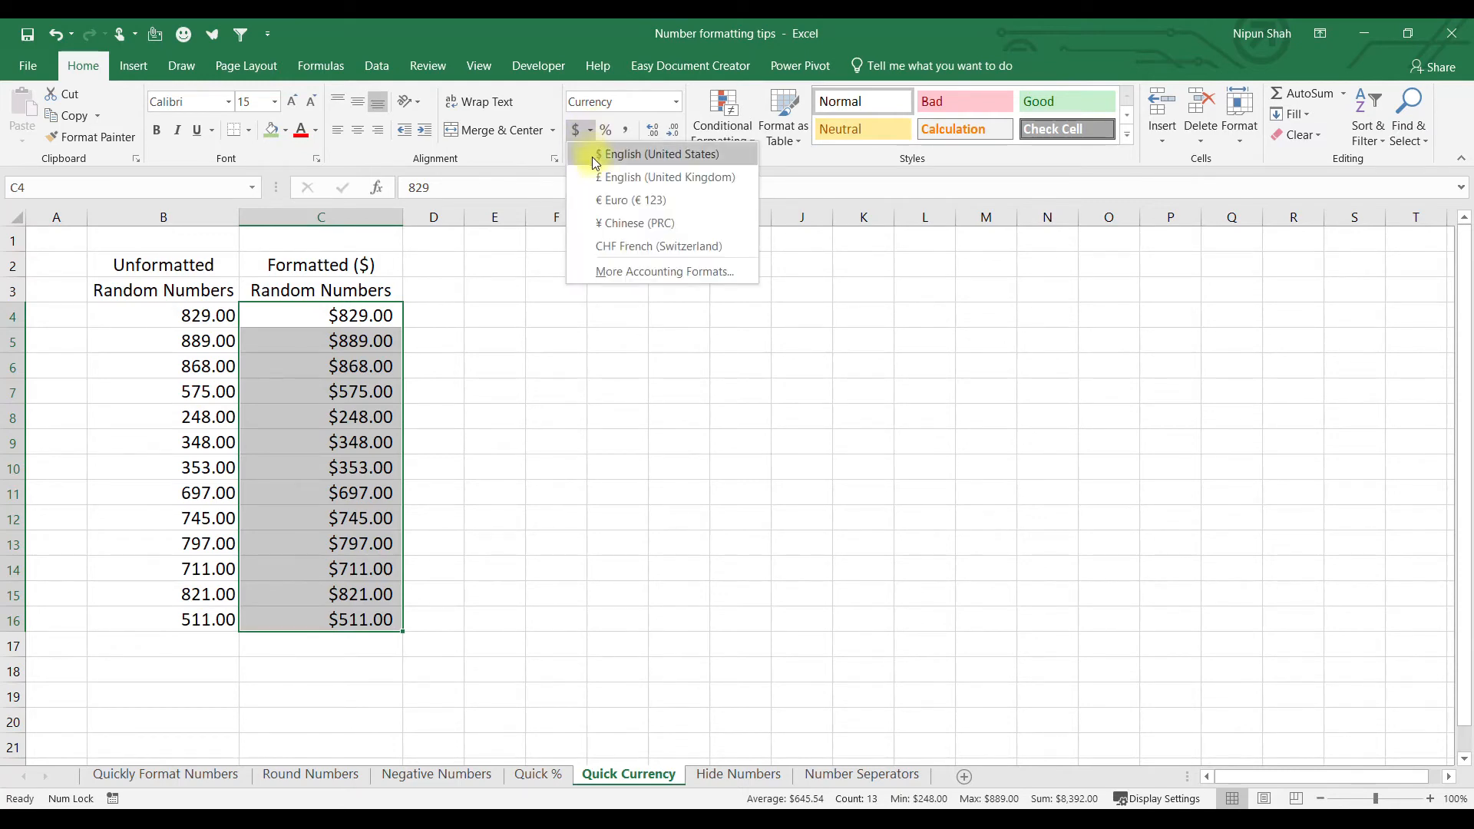
pyautogui.click(613, 202)
pyautogui.moveTo(321, 309)
pyautogui.mouseDown()
pyautogui.moveTo(309, 637)
pyautogui.moveTo(306, 618)
pyautogui.mouseUp()
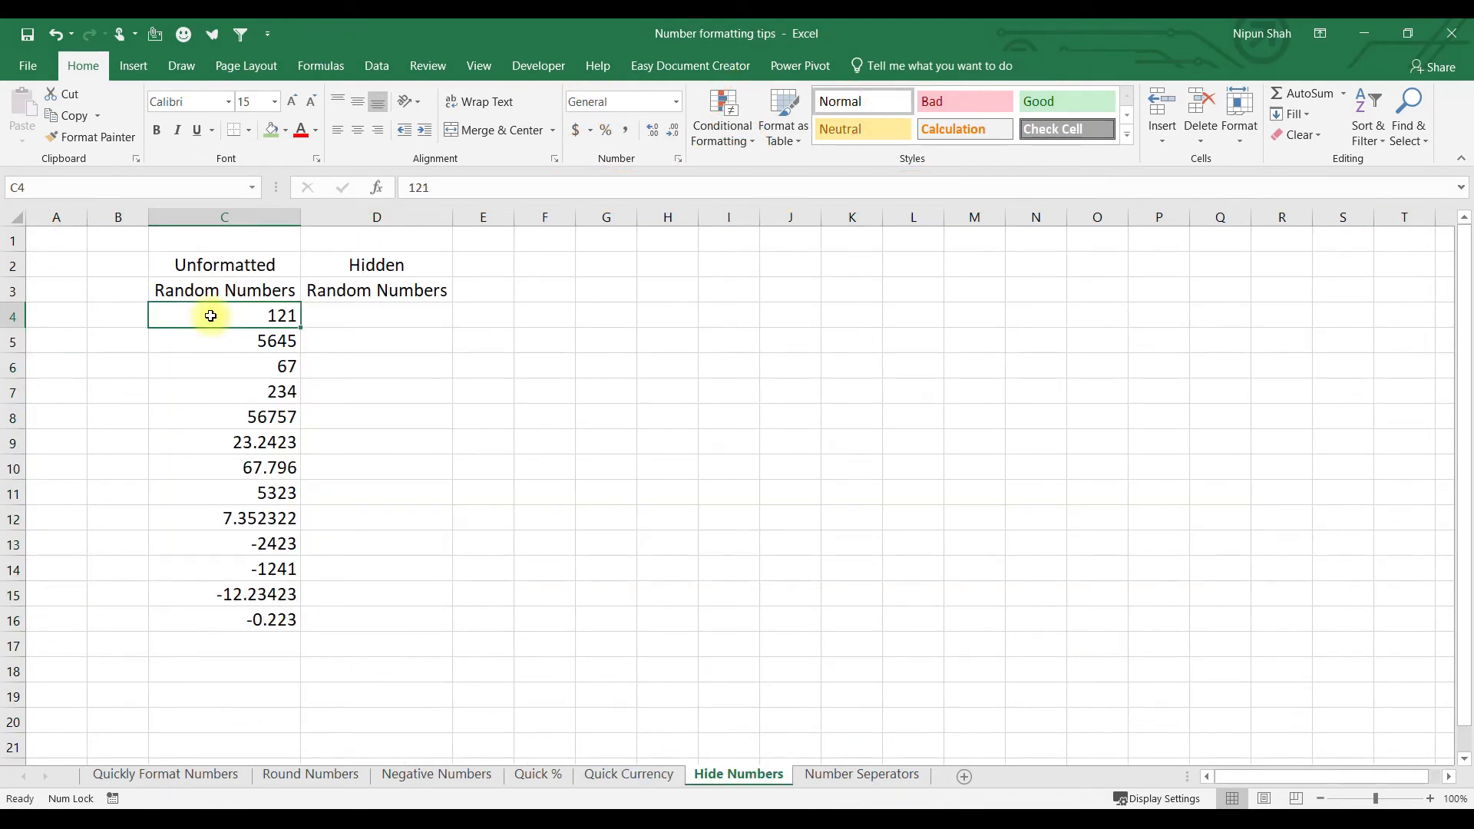
# On the Hide Numbers sheet, copy the unformatted numbers C4:C16 into the Hidden column, D4:D16
pyautogui.hotkey('ctrl', 'shift', 'Down')
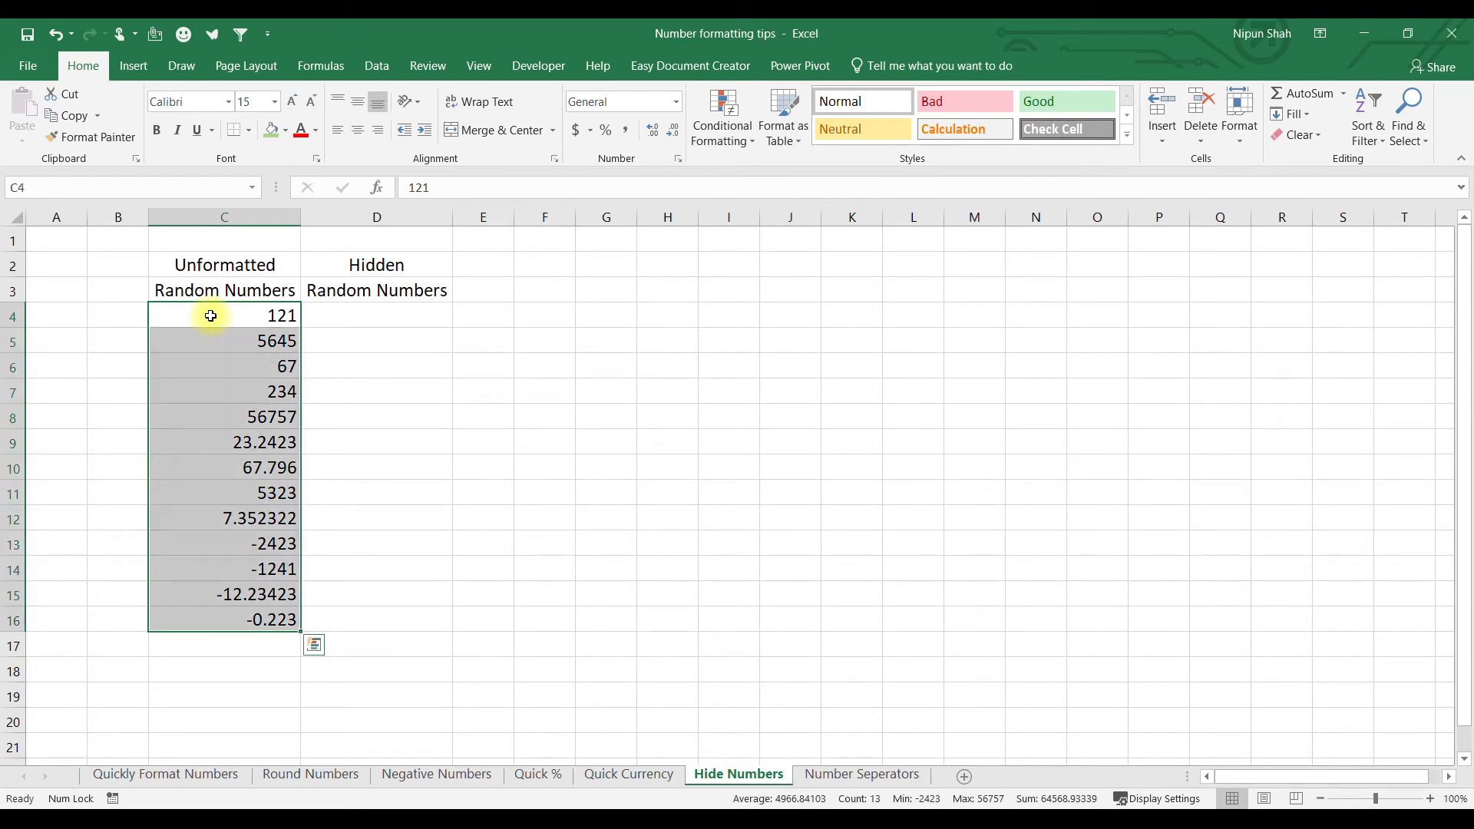
pyautogui.hotkey('ctrl', 'c')
pyautogui.press('Right')
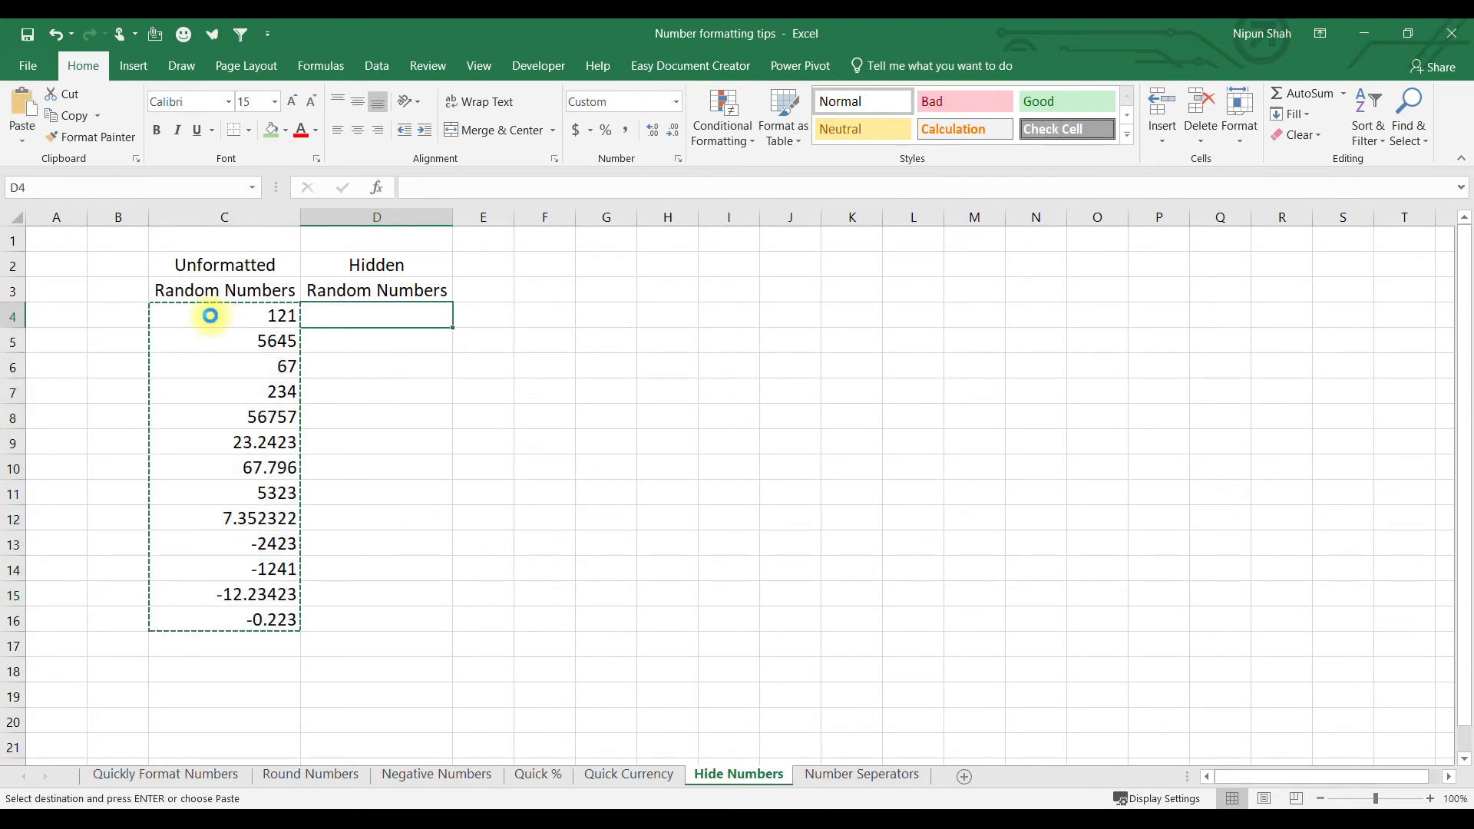
pyautogui.press('Return')
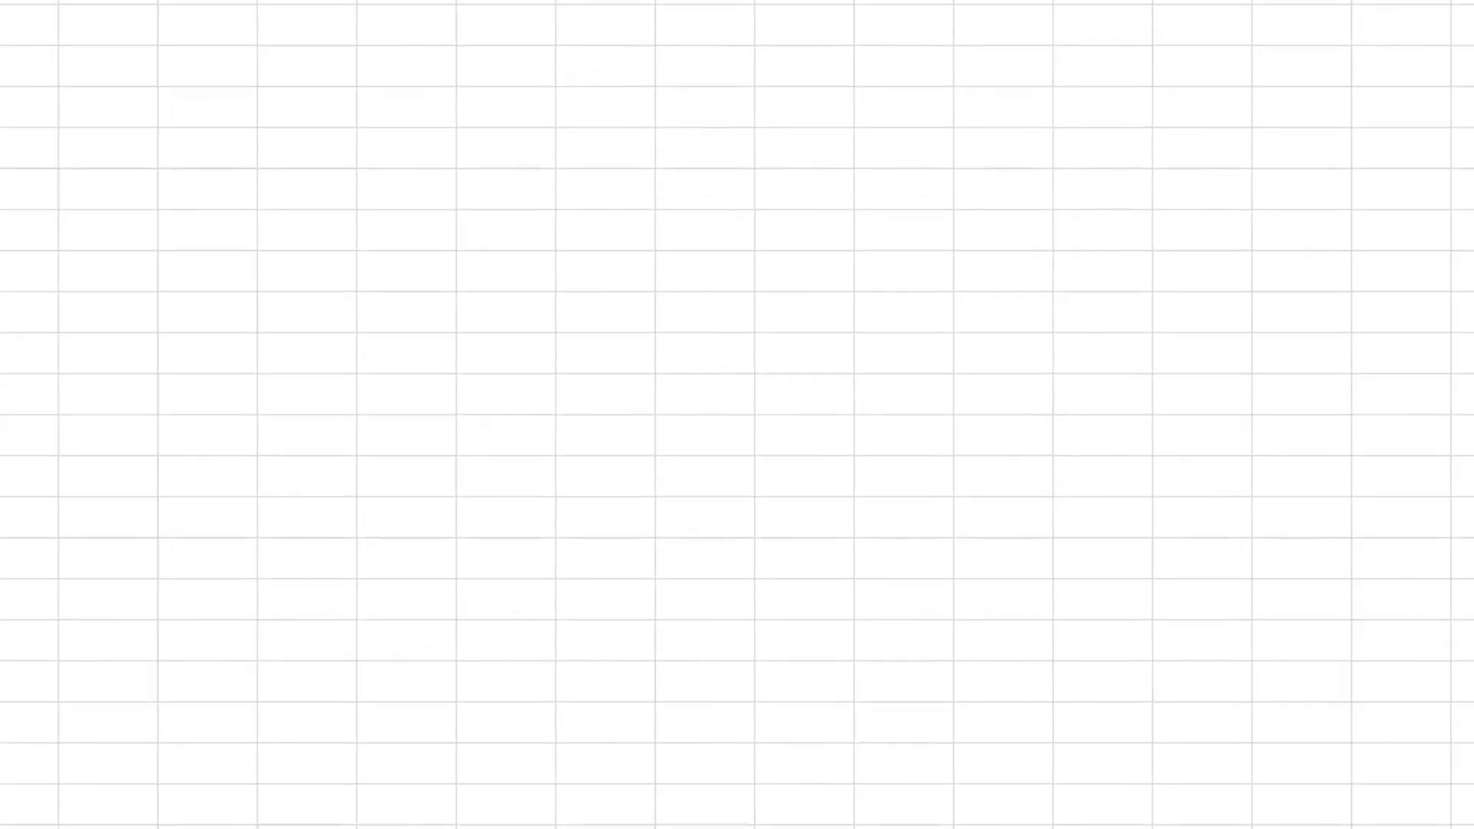
# Hide the numbers in D4:D16 by applying the custom number format ;;;
pyautogui.hotkey('ctrl', '1')
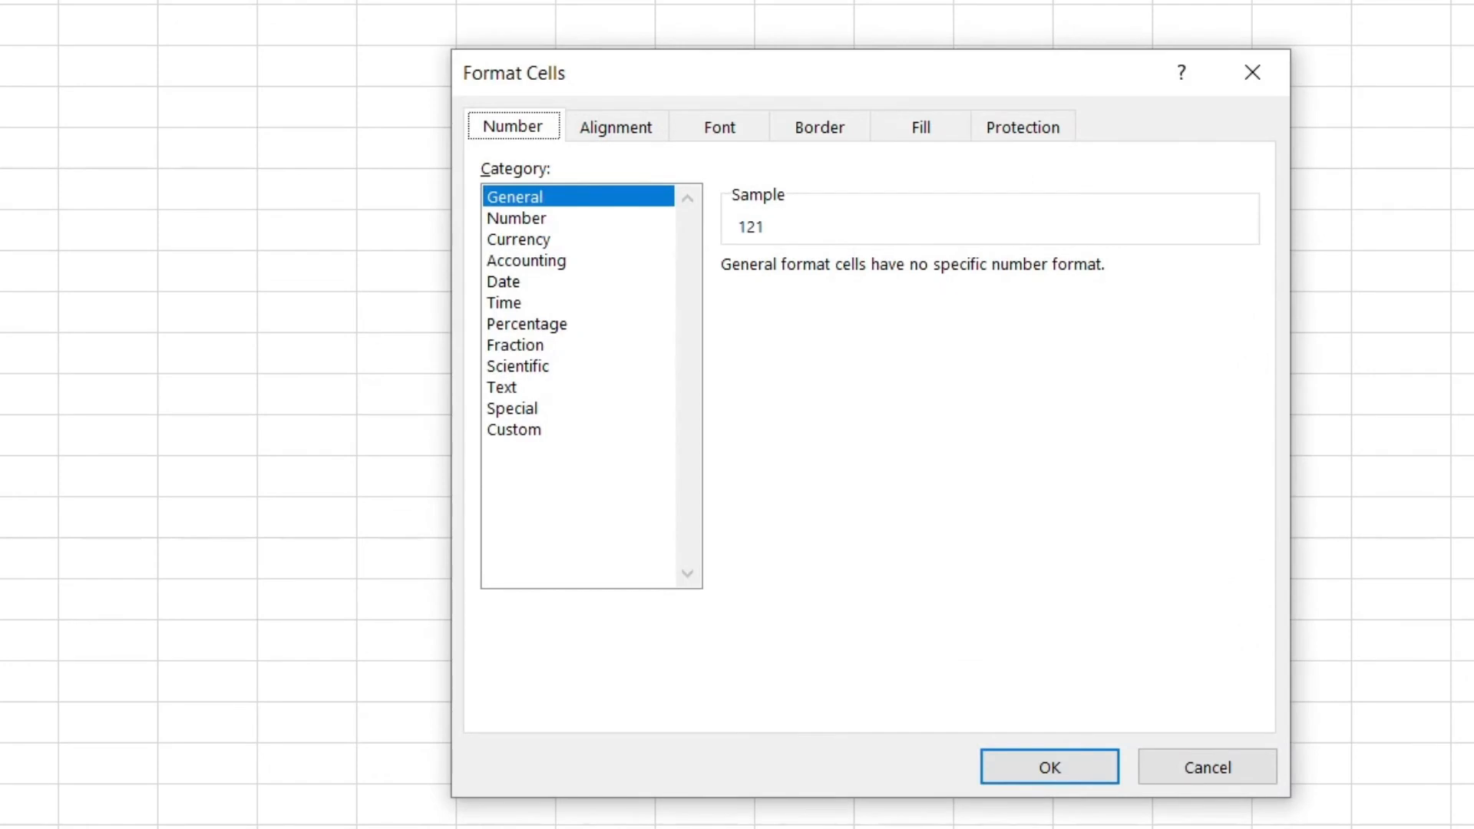
pyautogui.click(528, 444)
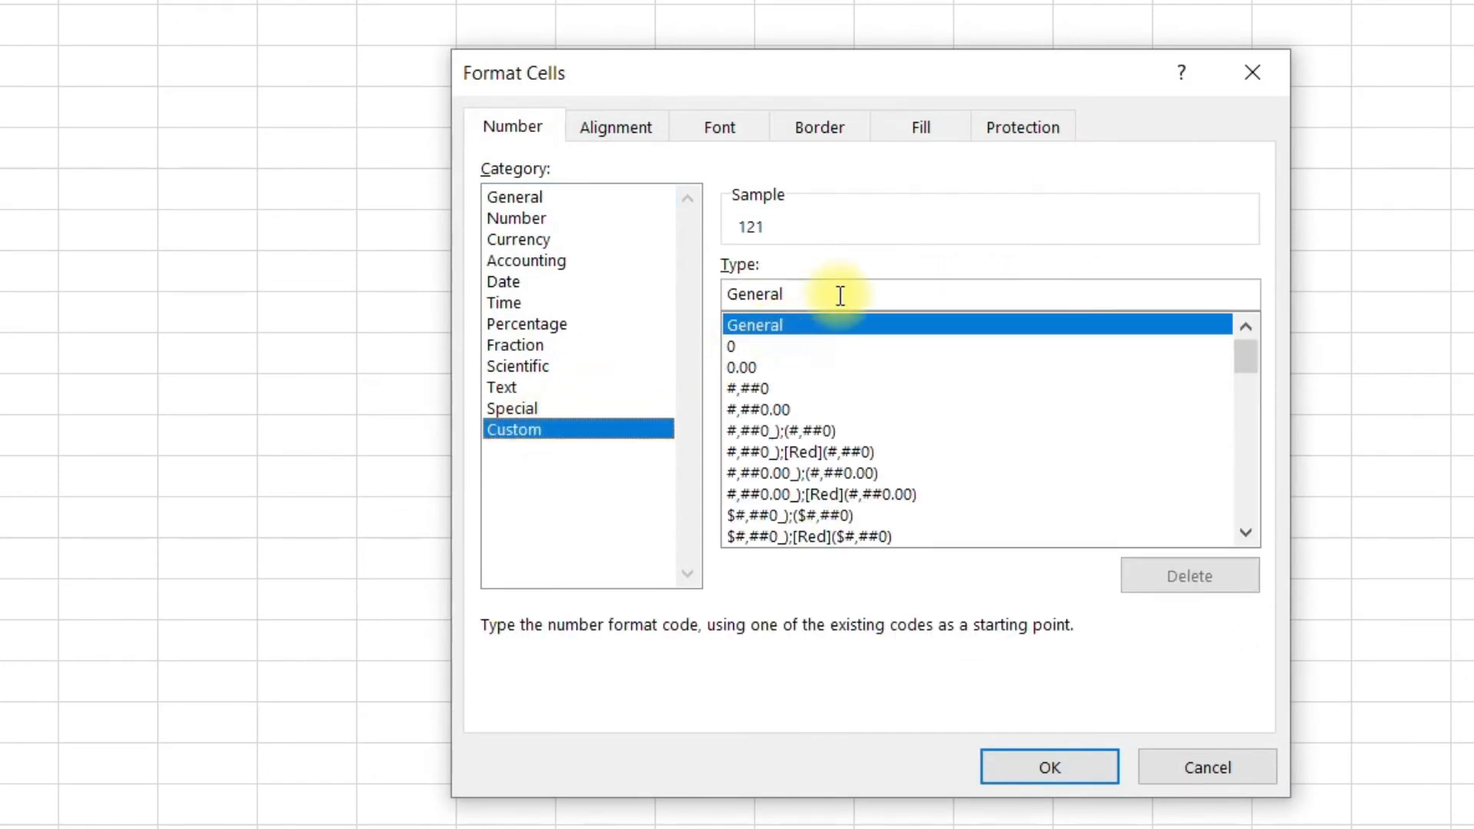
pyautogui.moveTo(840, 296); pyautogui.dragTo(675, 302)
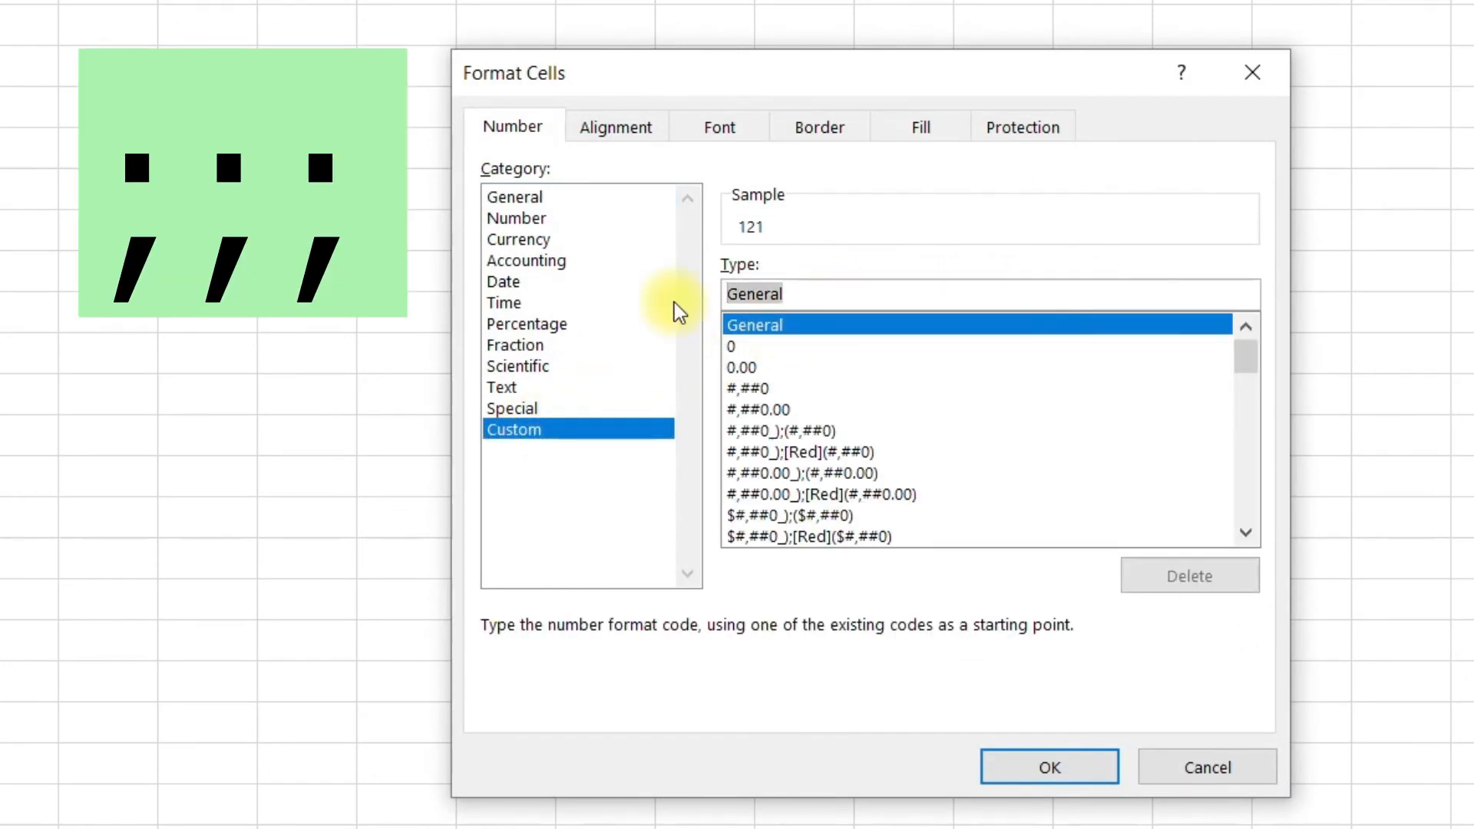
pyautogui.write(';;;')
pyautogui.press('Return')
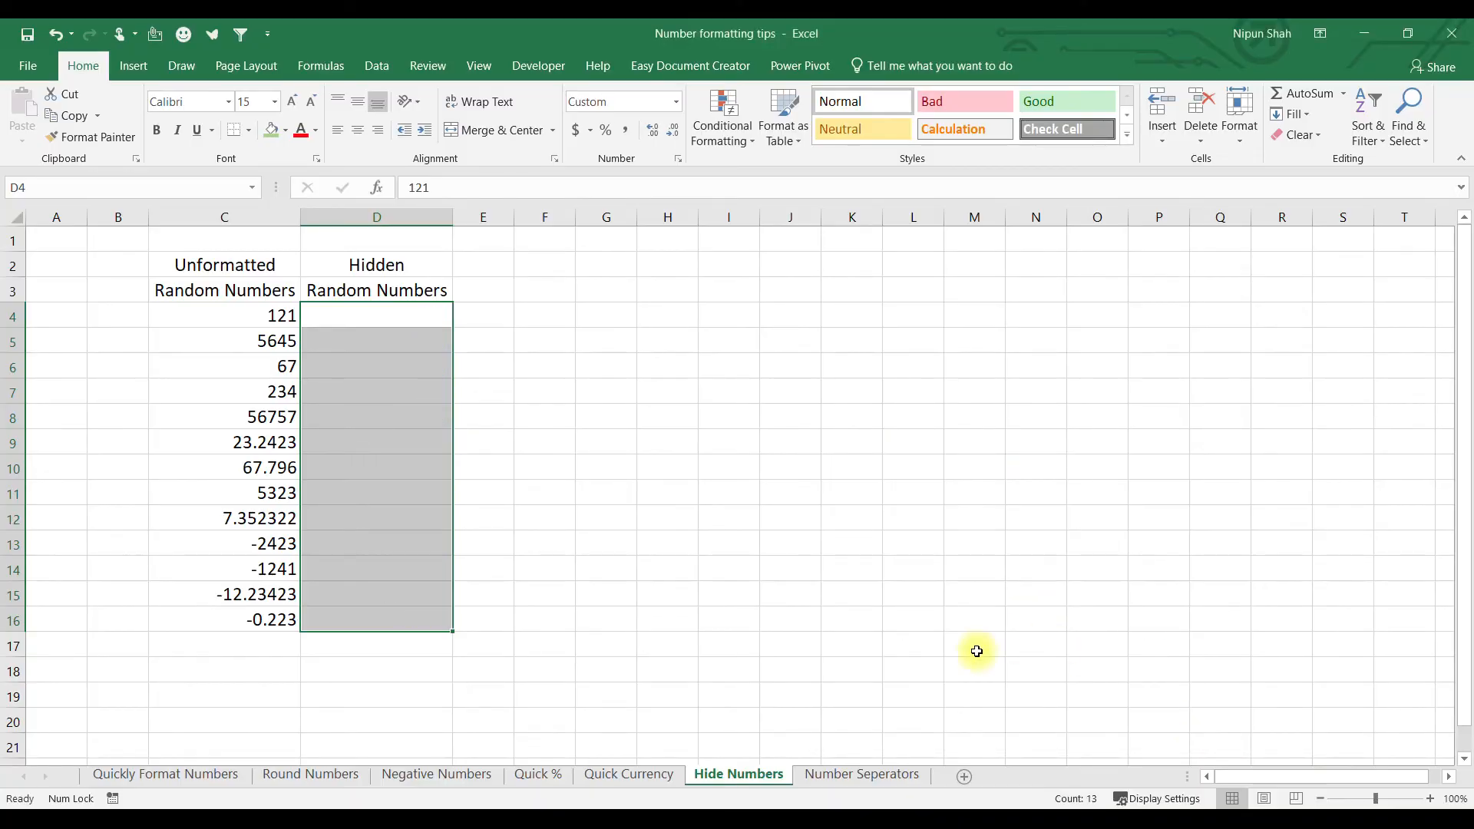
# Inspect the hidden cells from D7 down to D10, opening D9 and D10 for editing to check their stored values
pyautogui.click(388, 393)
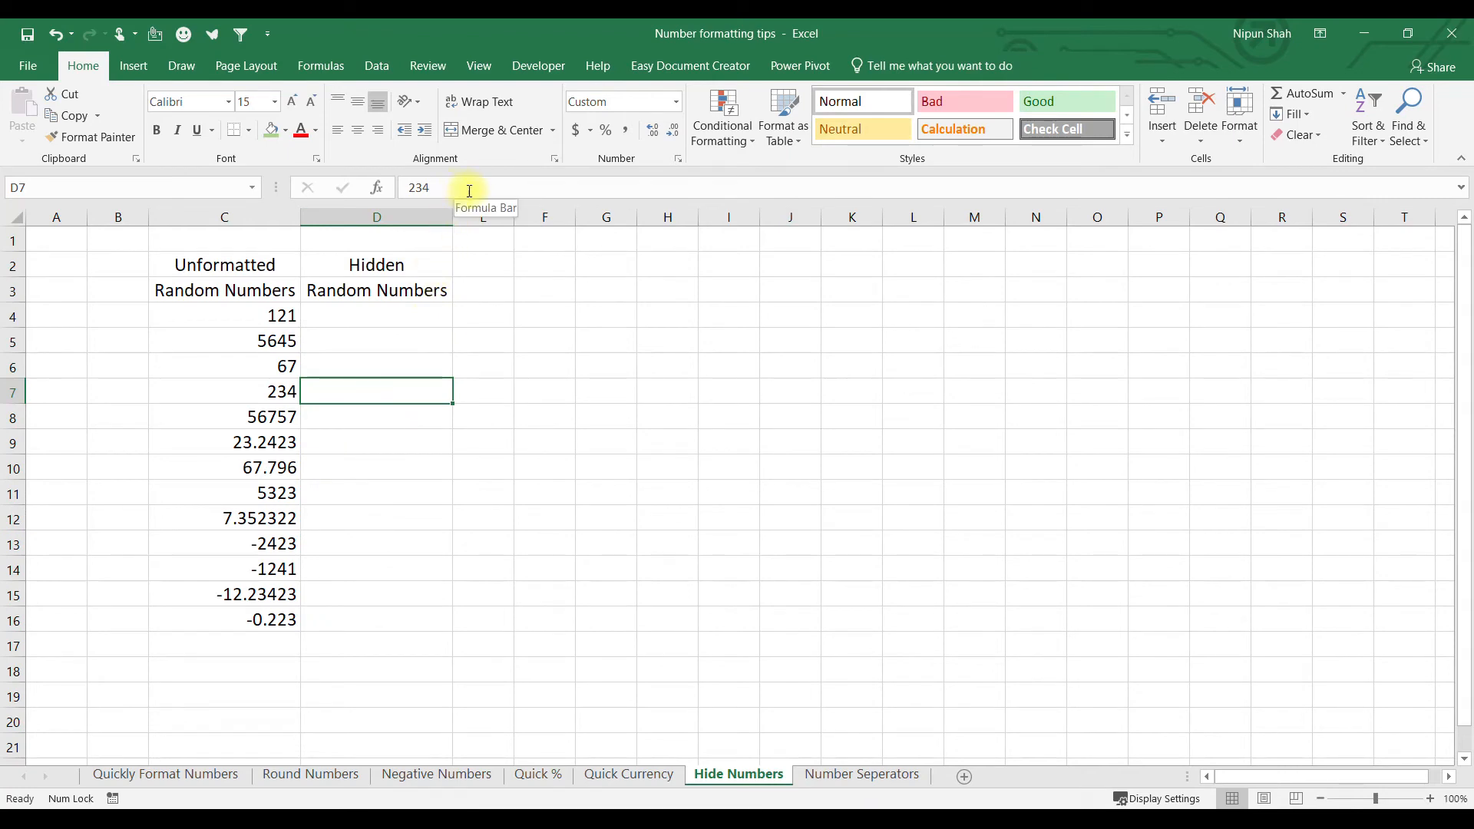
pyautogui.press('Down')
pyautogui.press('Down')
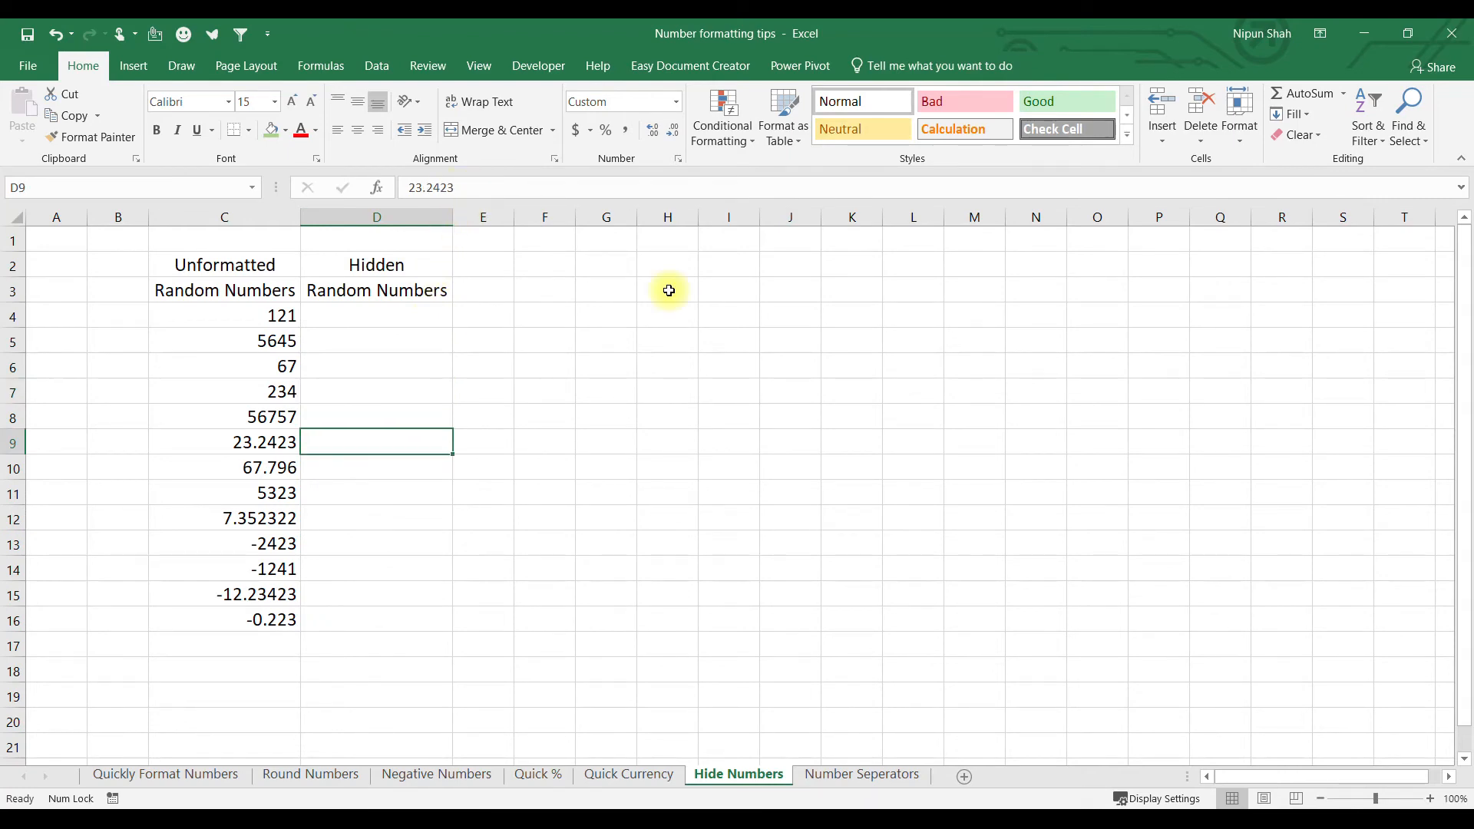
pyautogui.press('F2')
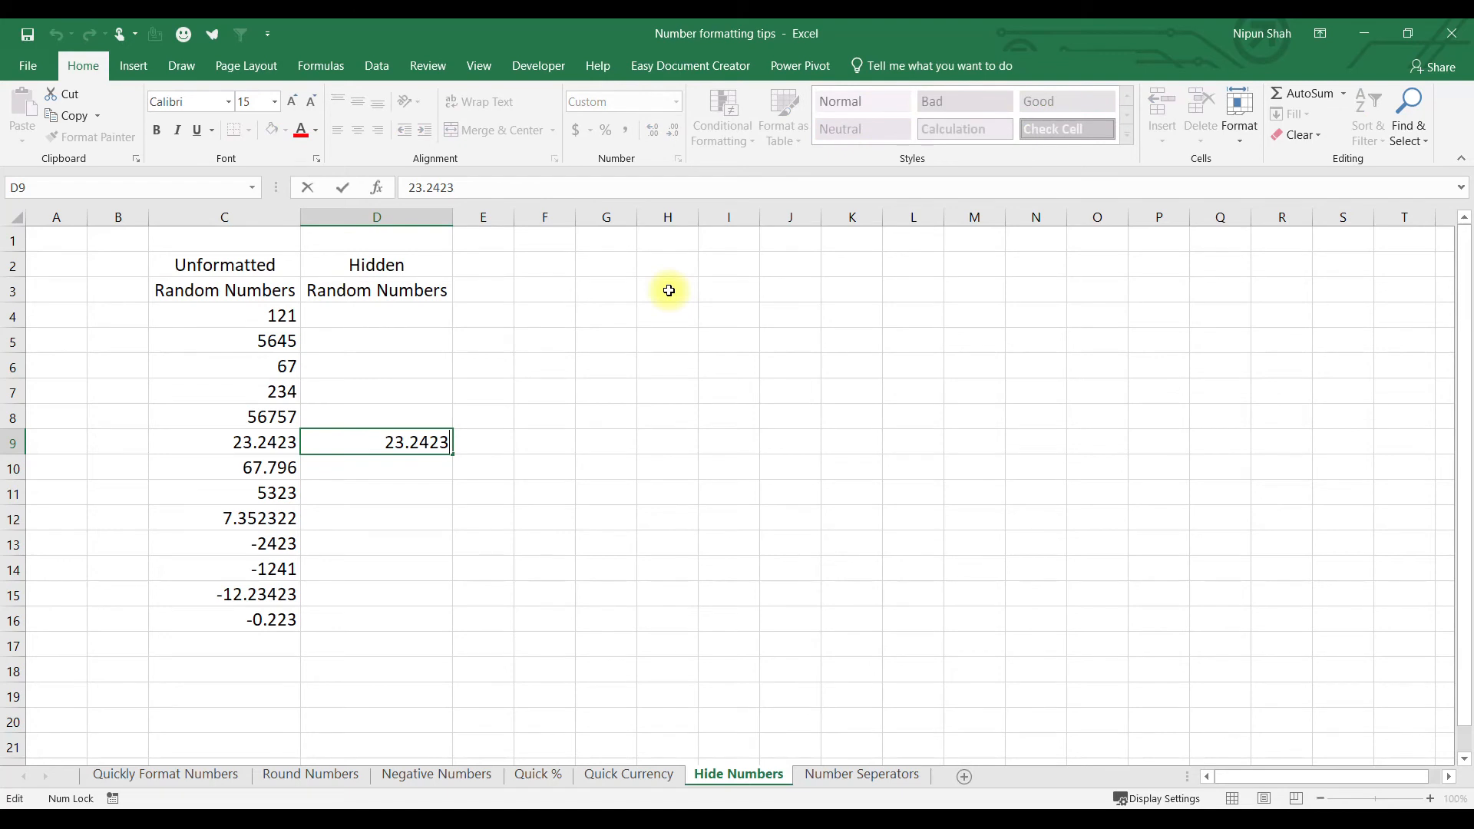
pyautogui.press('Return')
pyautogui.press('F2')
# Enter the formula =C4+D4 in E4 to add the unformatted number and the hidden number
pyautogui.click(507, 314)
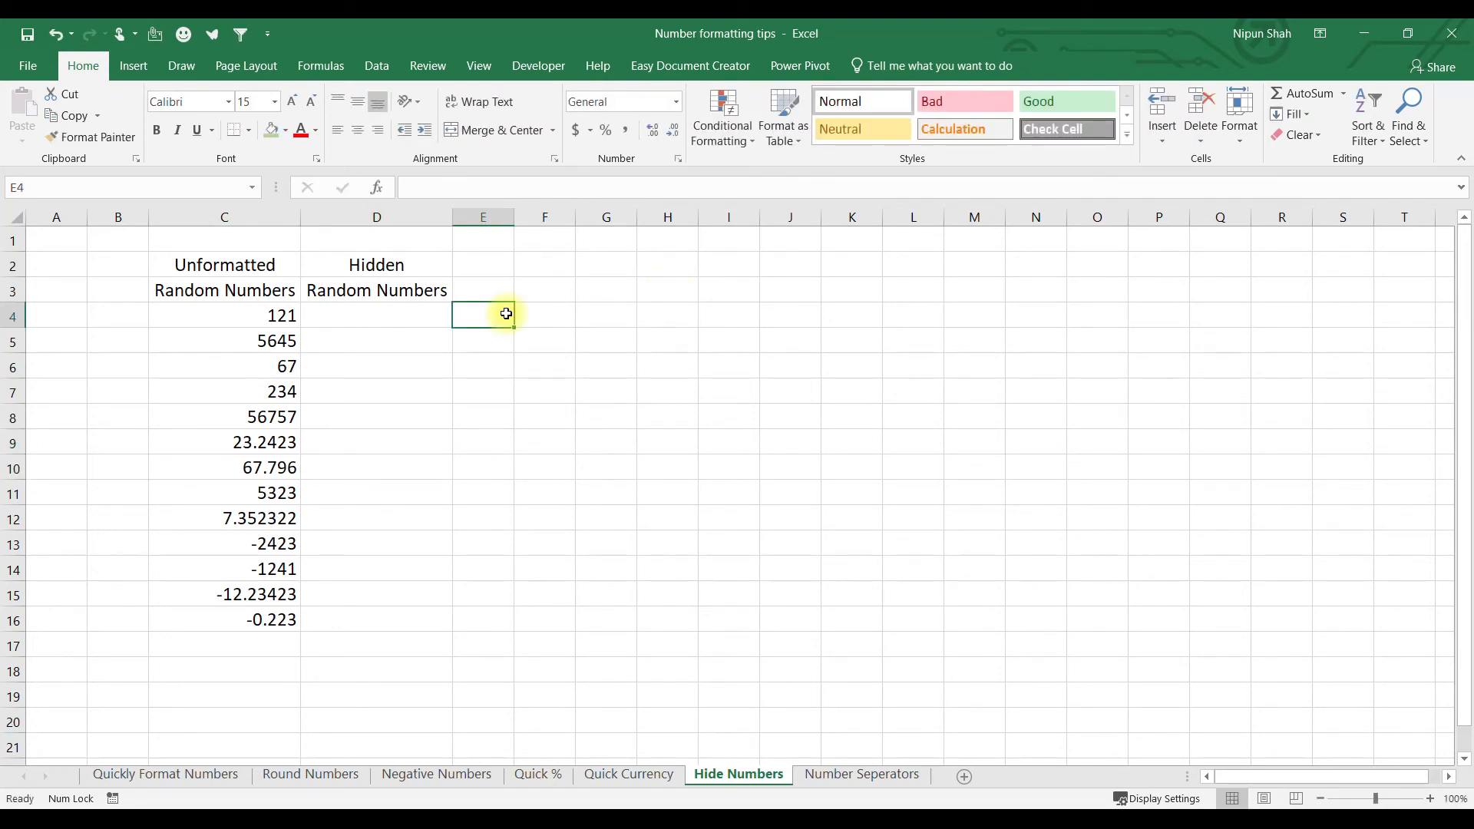
pyautogui.write('=')
pyautogui.press('Left')
pyautogui.press('Left')
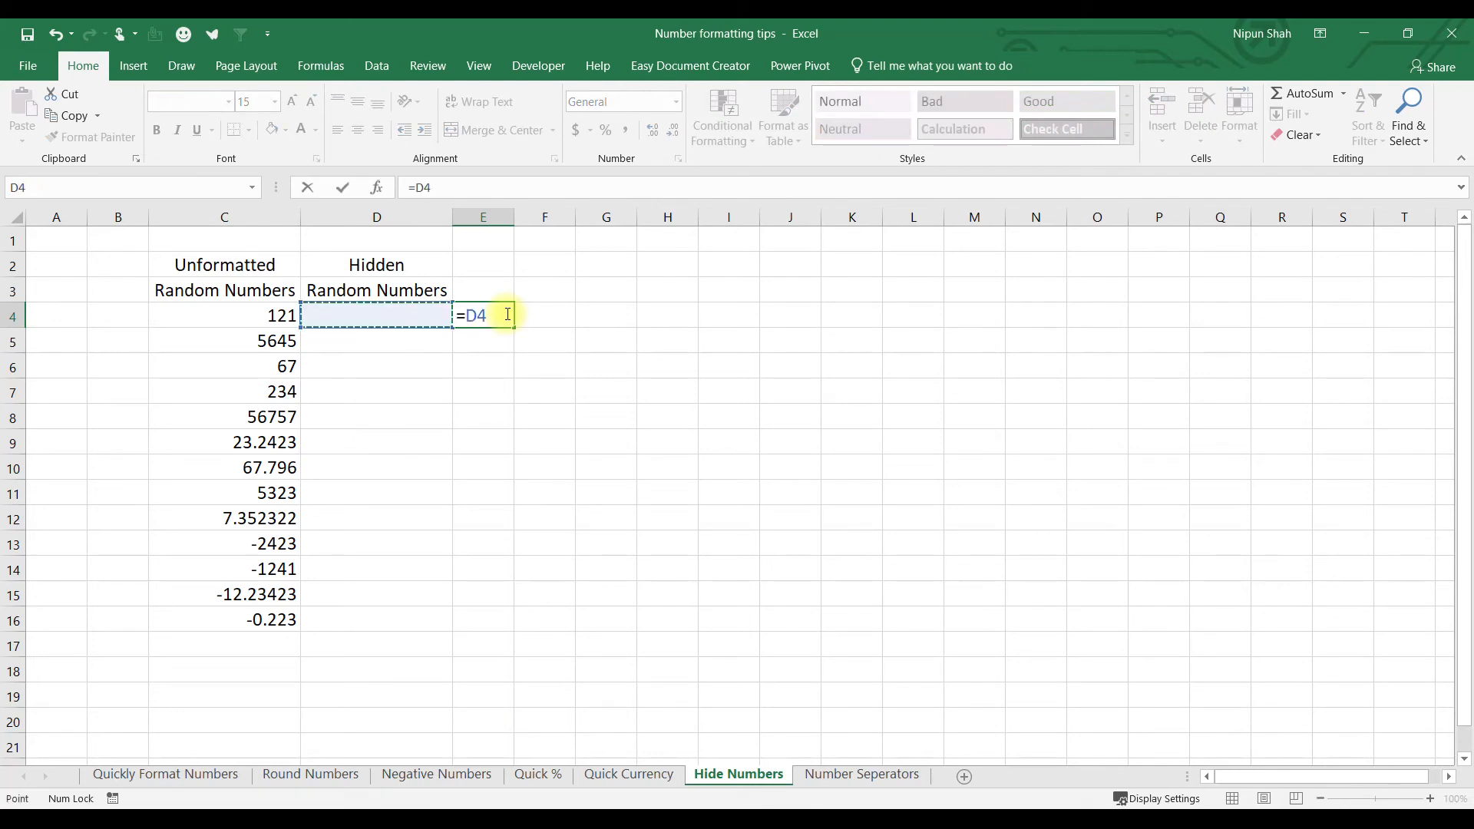
pyautogui.write('+')
pyautogui.press('Left')
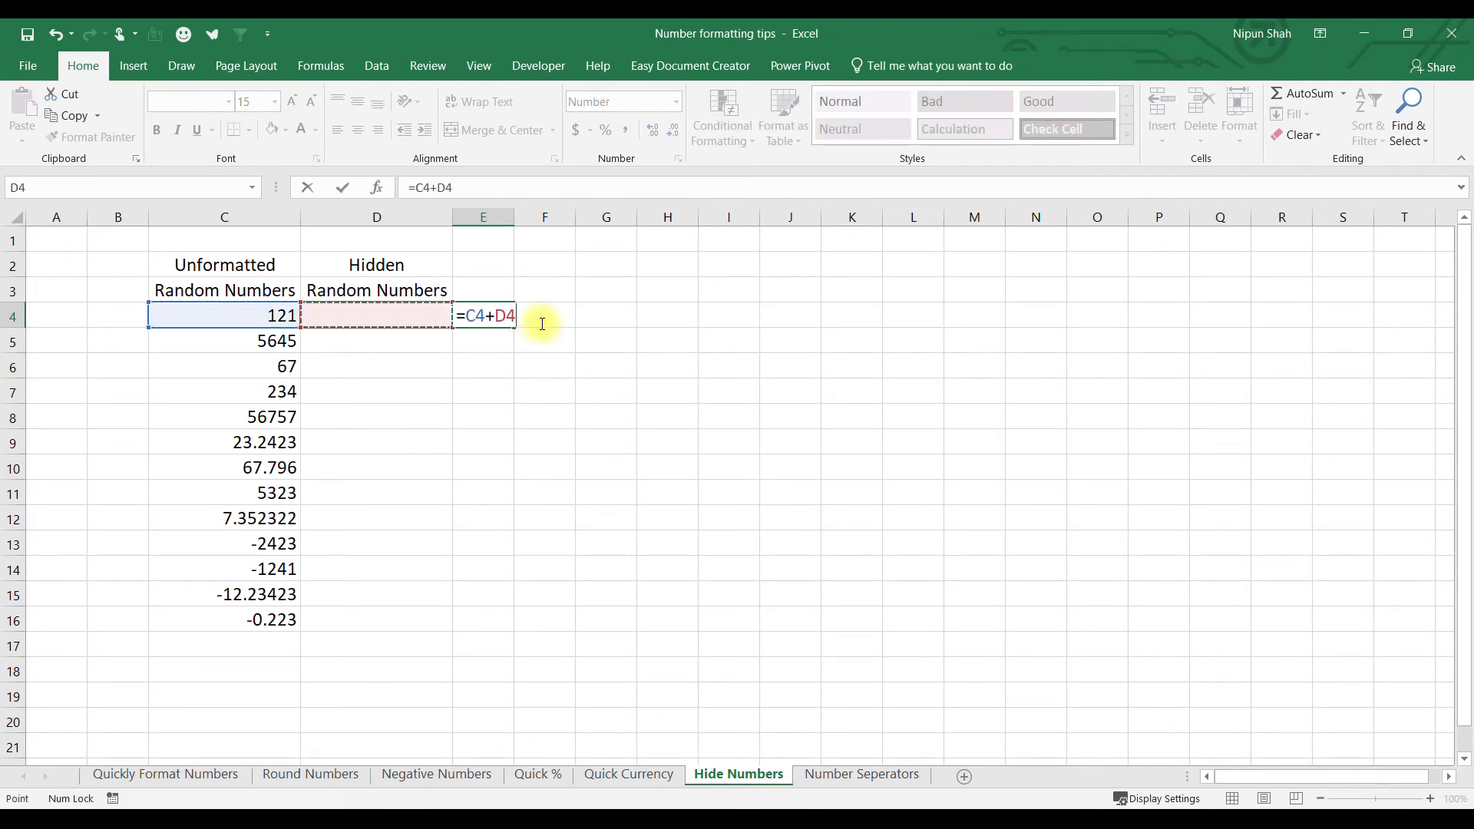
pyautogui.press('Return')
pyautogui.press('Up')
# Fill the E4 sum formula down to E16, autofit column E, and review the sums
pyautogui.moveTo(515, 327); pyautogui.dragTo(500, 634)
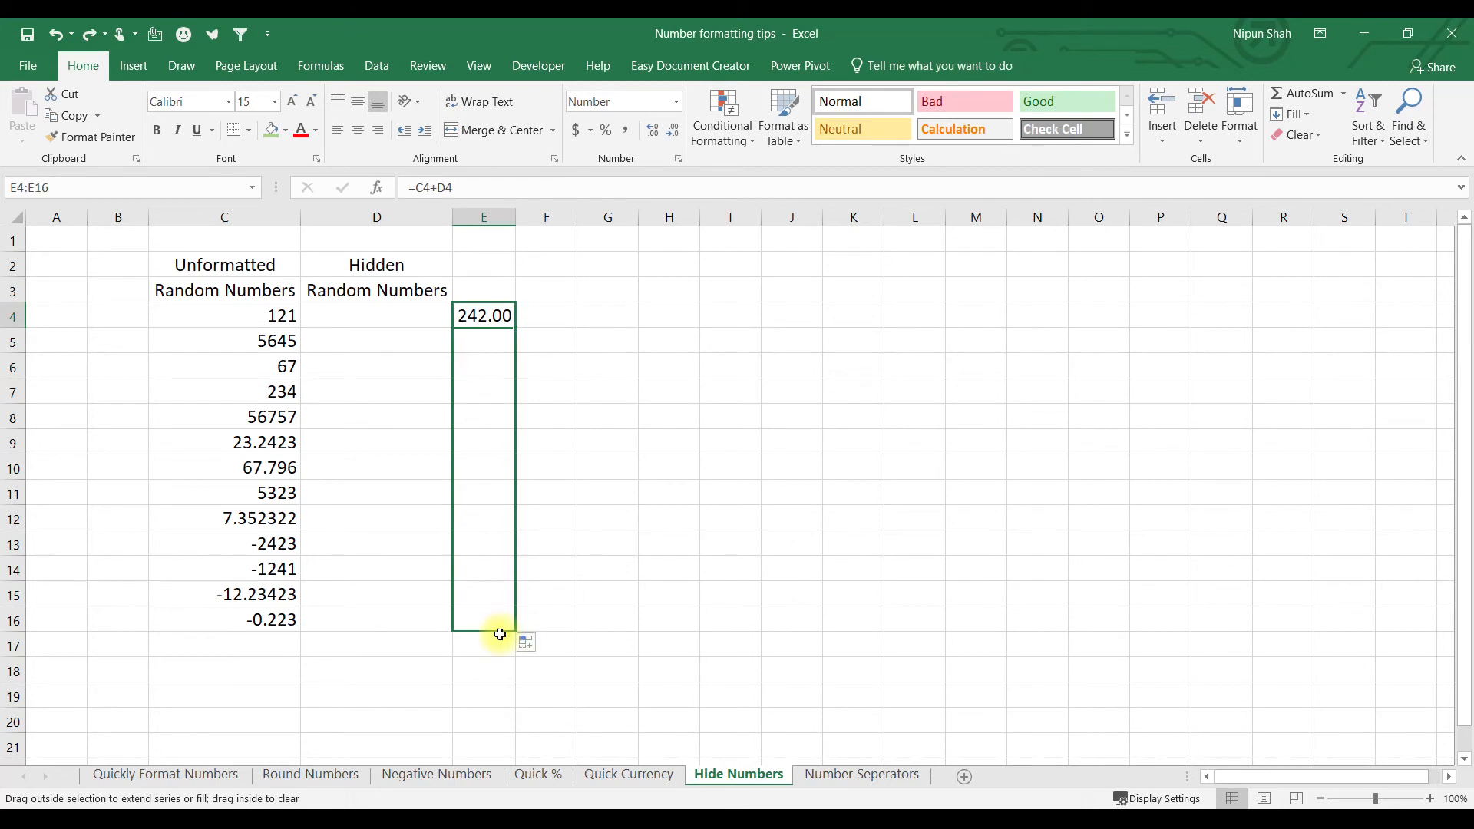
pyautogui.doubleClick(516, 217)
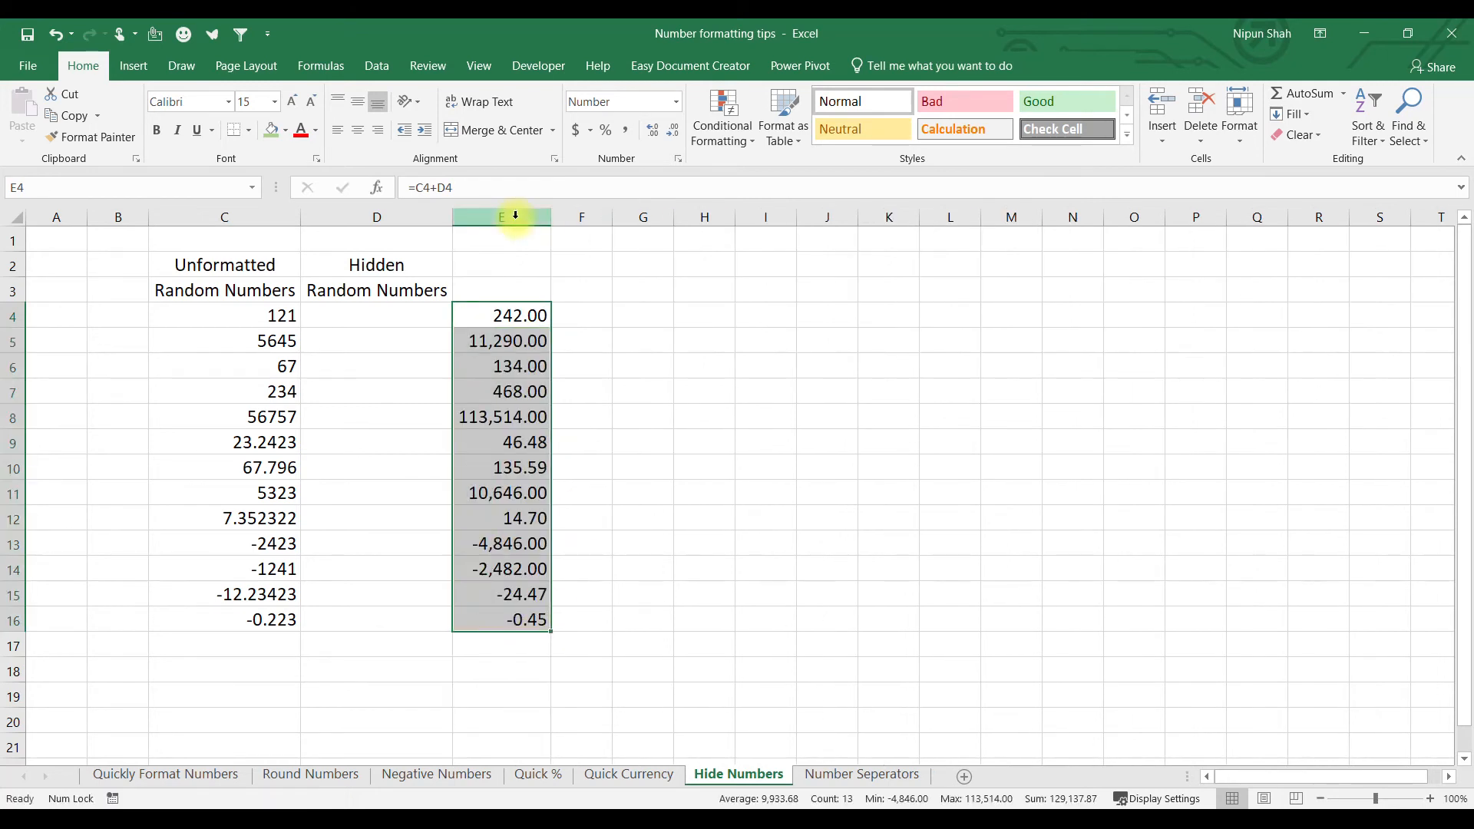
pyautogui.click(511, 317)
pyautogui.moveTo(511, 317); pyautogui.dragTo(501, 613)
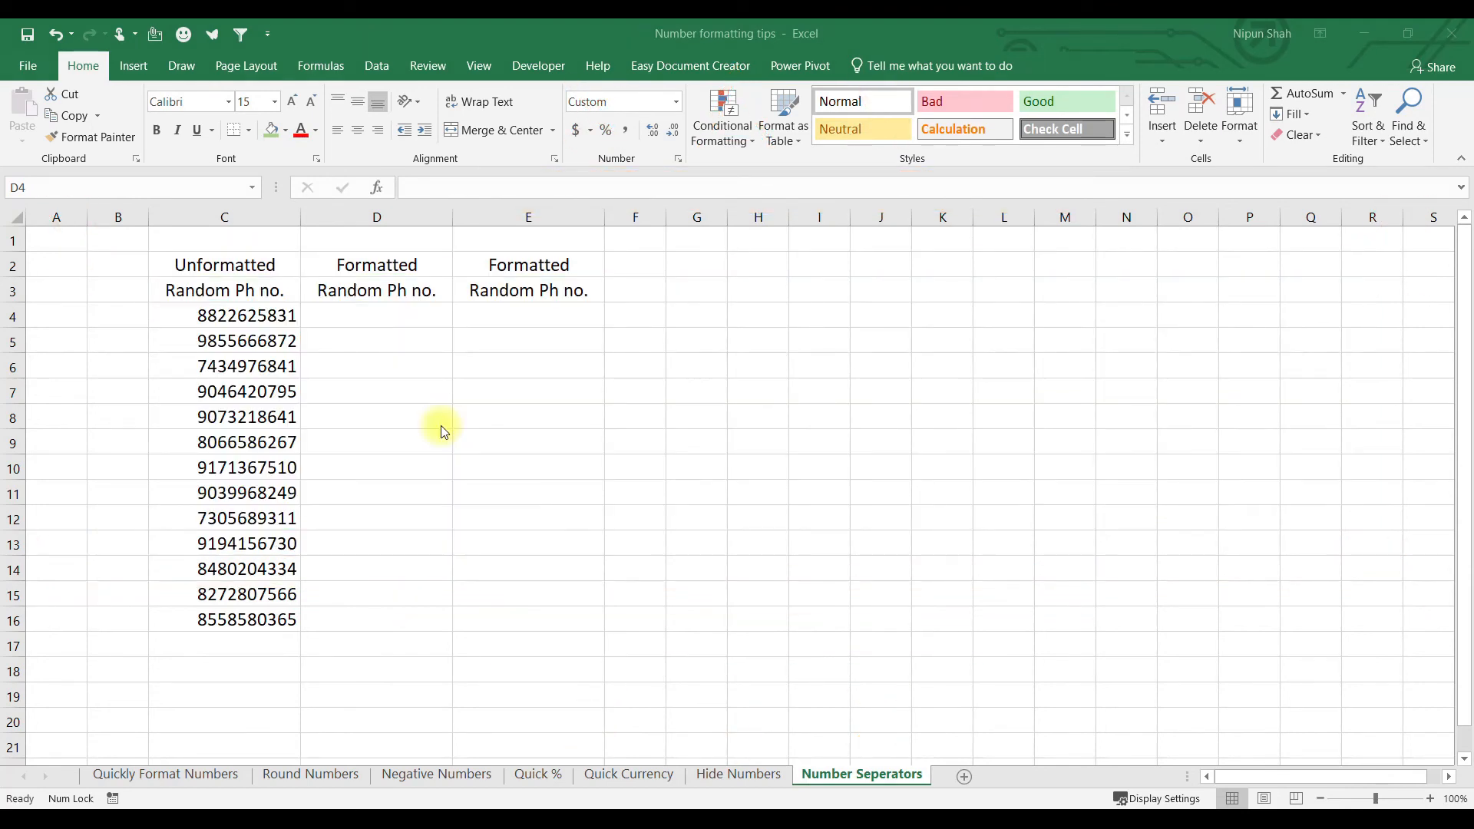
# On the Number Seperators sheet, copy the unformatted phone numbers C4:C16 into both Formatted columns, D4:E16
pyautogui.click(211, 312)
pyautogui.moveTo(211, 311); pyautogui.dragTo(230, 620)
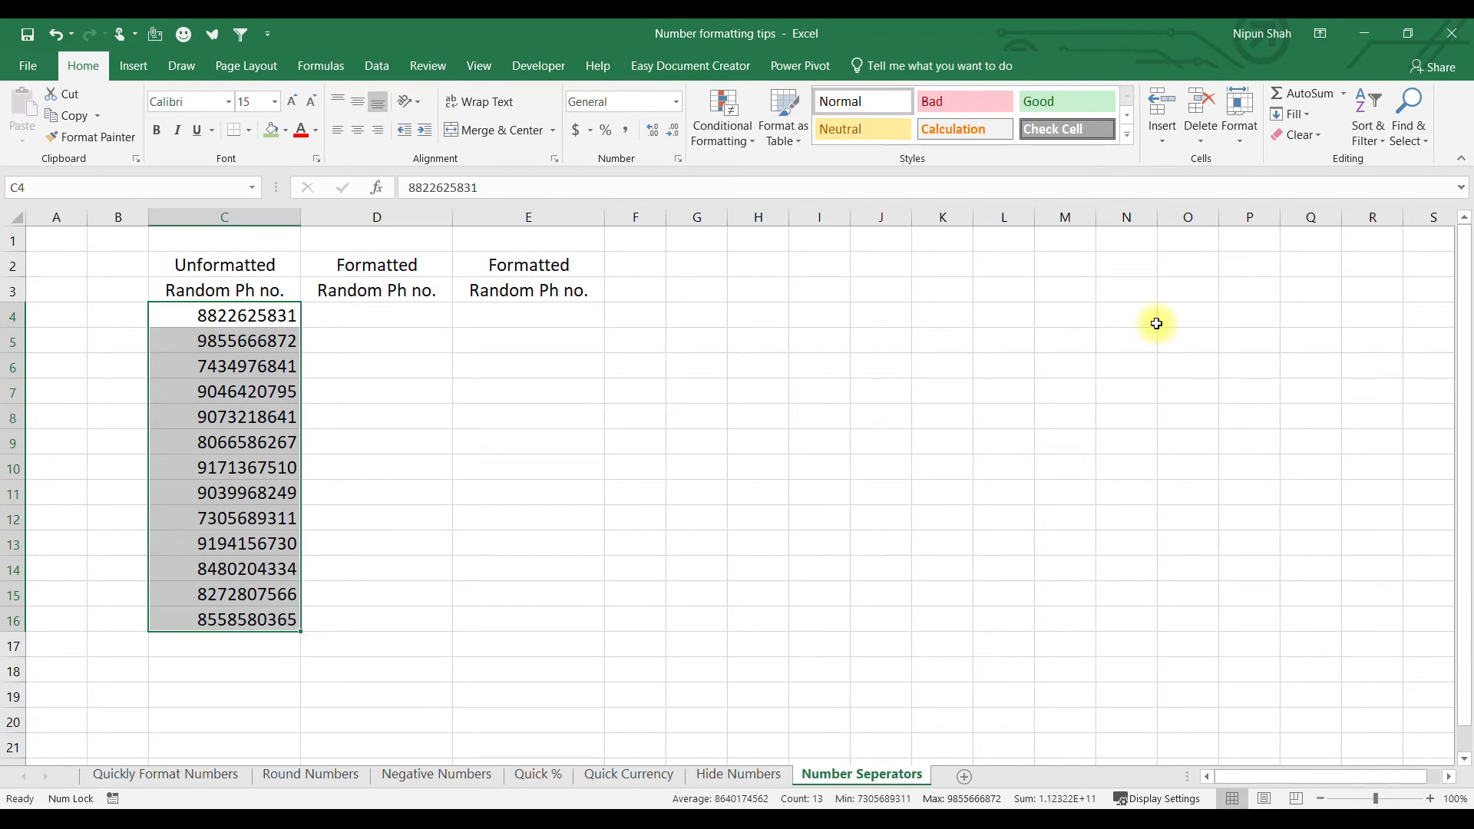
pyautogui.hotkey('ctrl', 'c')
pyautogui.hotkey('shift', 'Right')
pyautogui.hotkey('shift', 'Right')
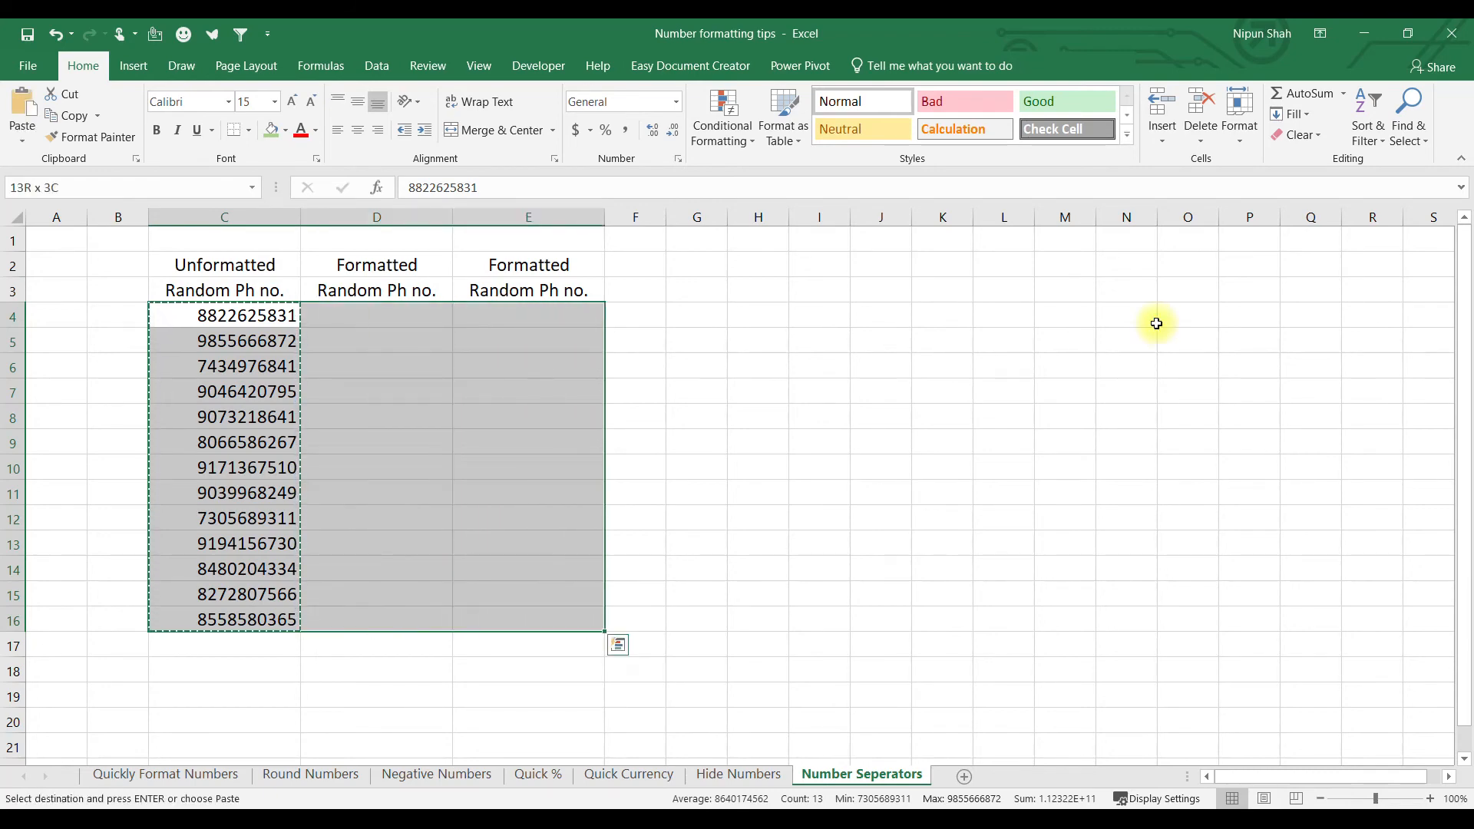
pyautogui.press('Return')
# Apply the custom number format ###-###-#### to the phone numbers in D4:D16 and review the column
pyautogui.moveTo(376, 316); pyautogui.dragTo(384, 622)
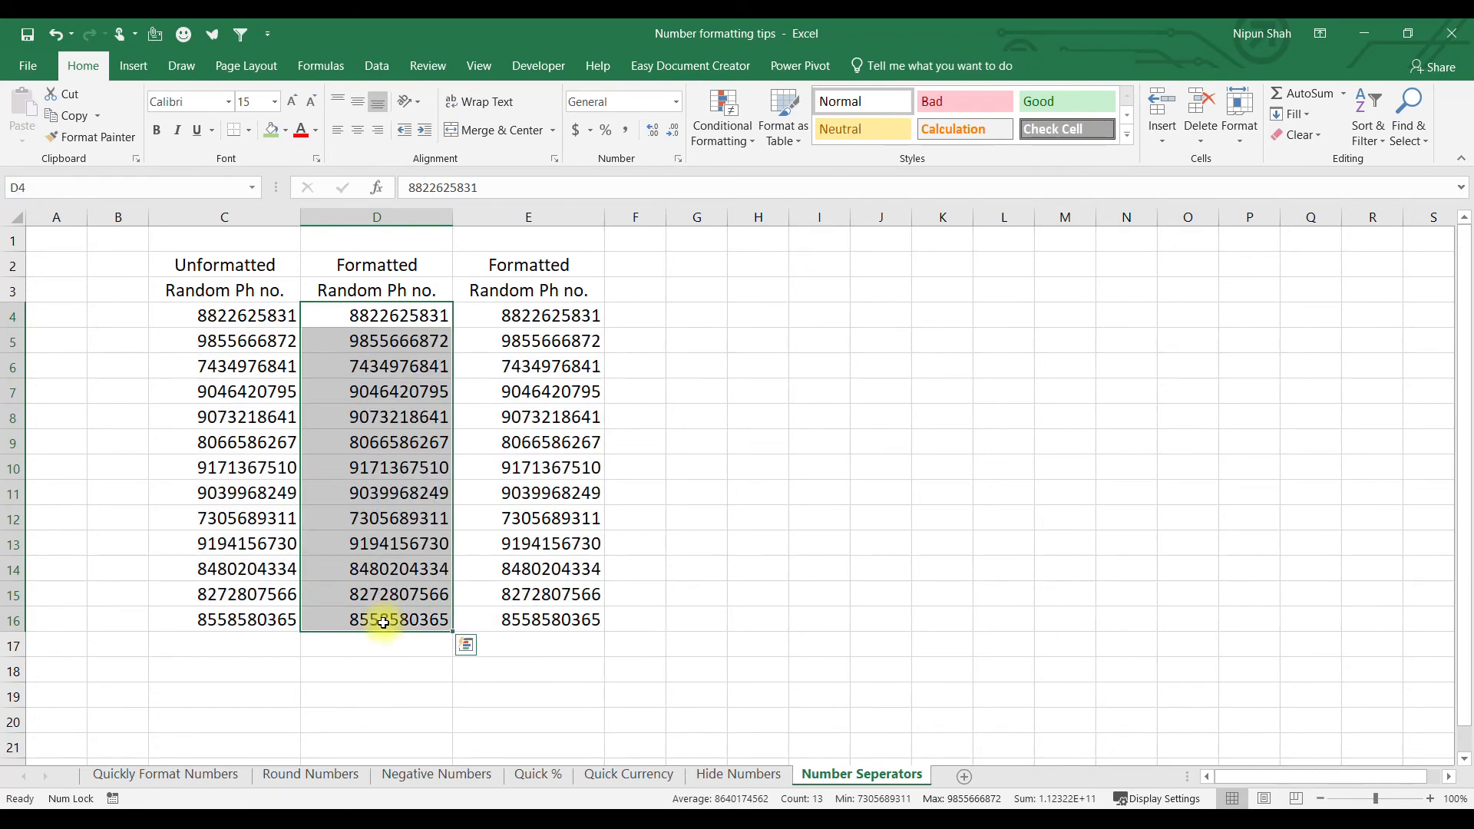
pyautogui.hotkey('ctrl', '1')
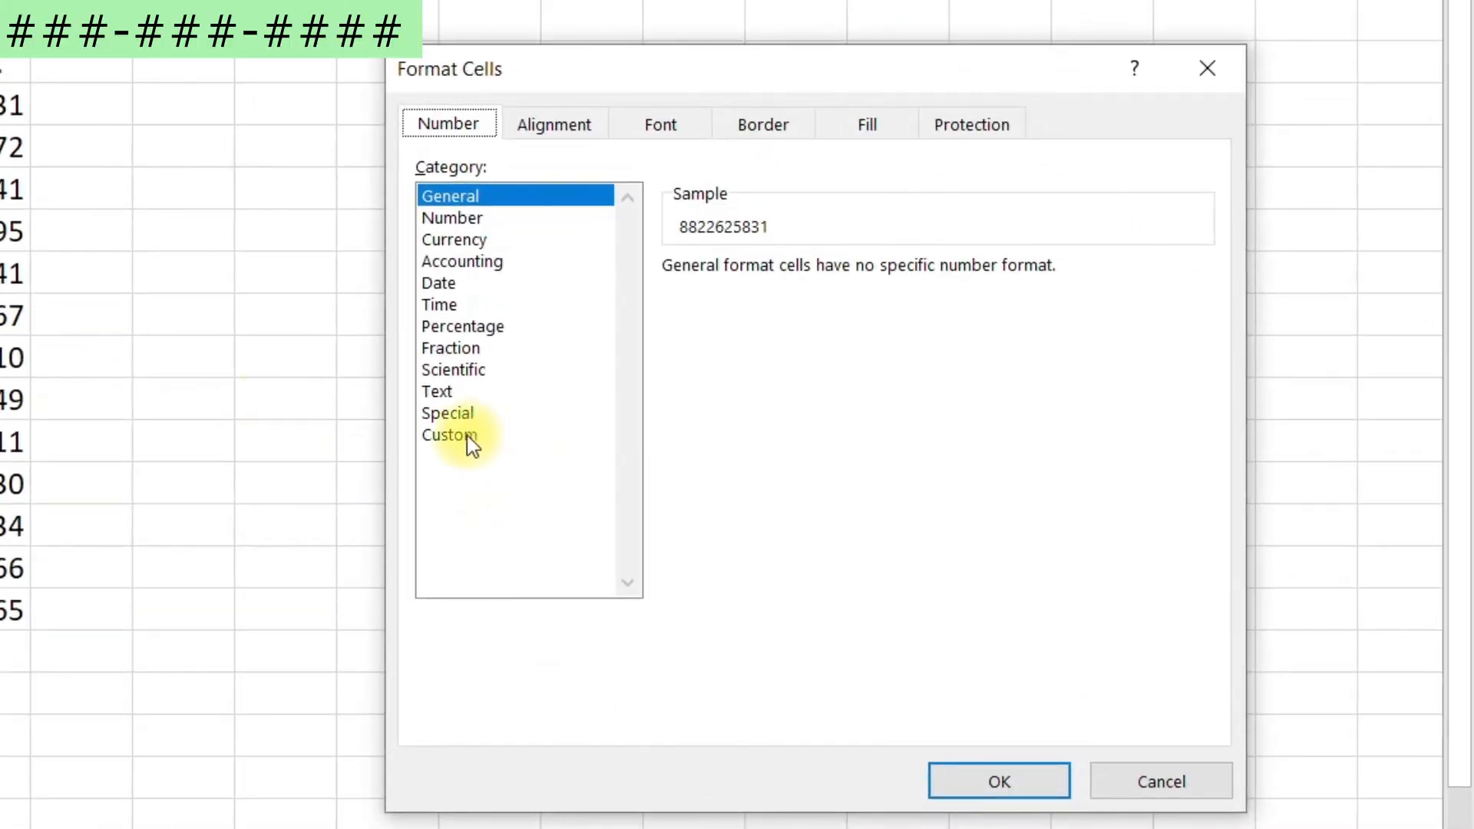
pyautogui.click(467, 435)
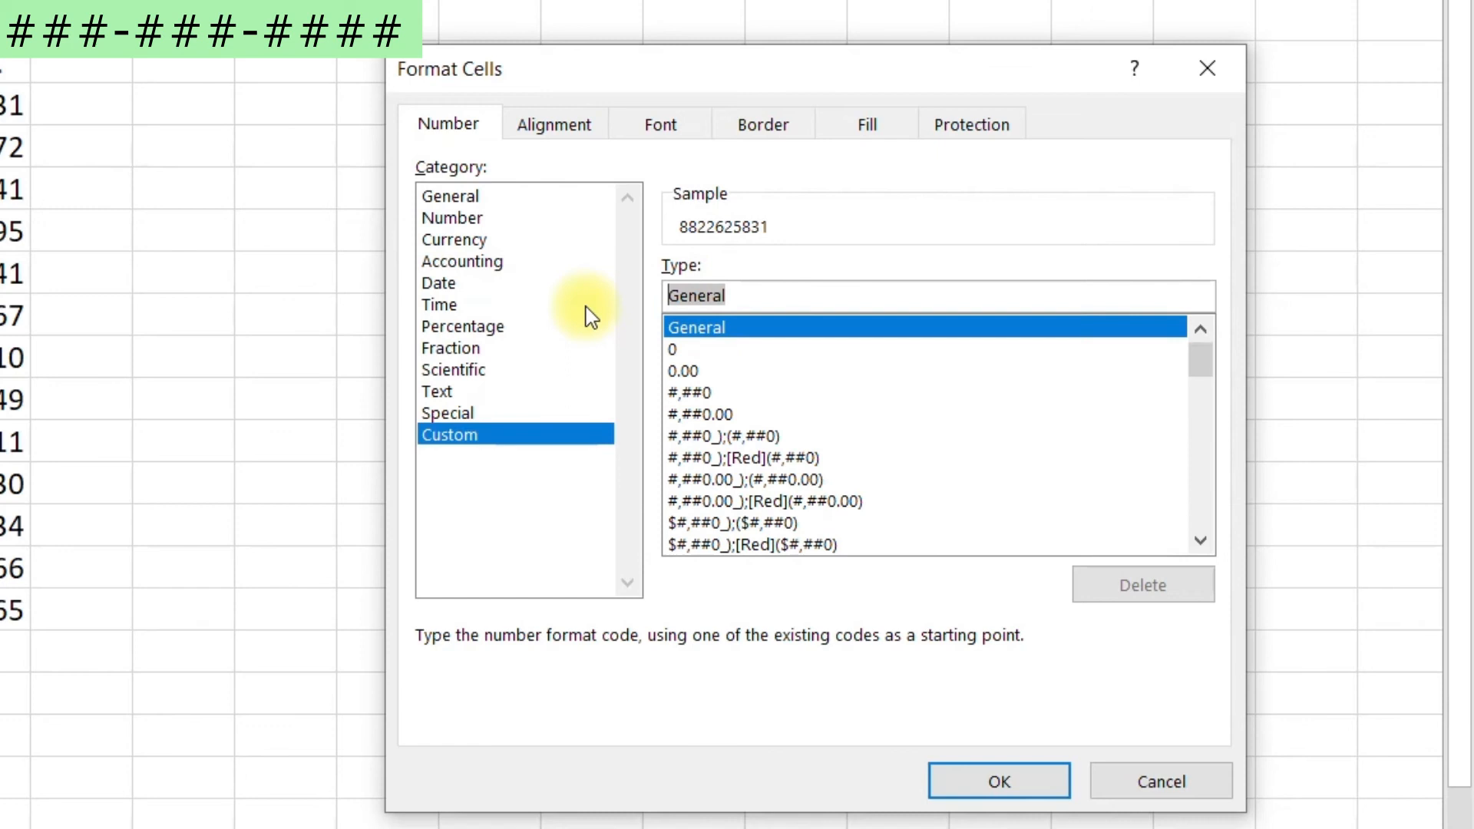
pyautogui.write('###-')
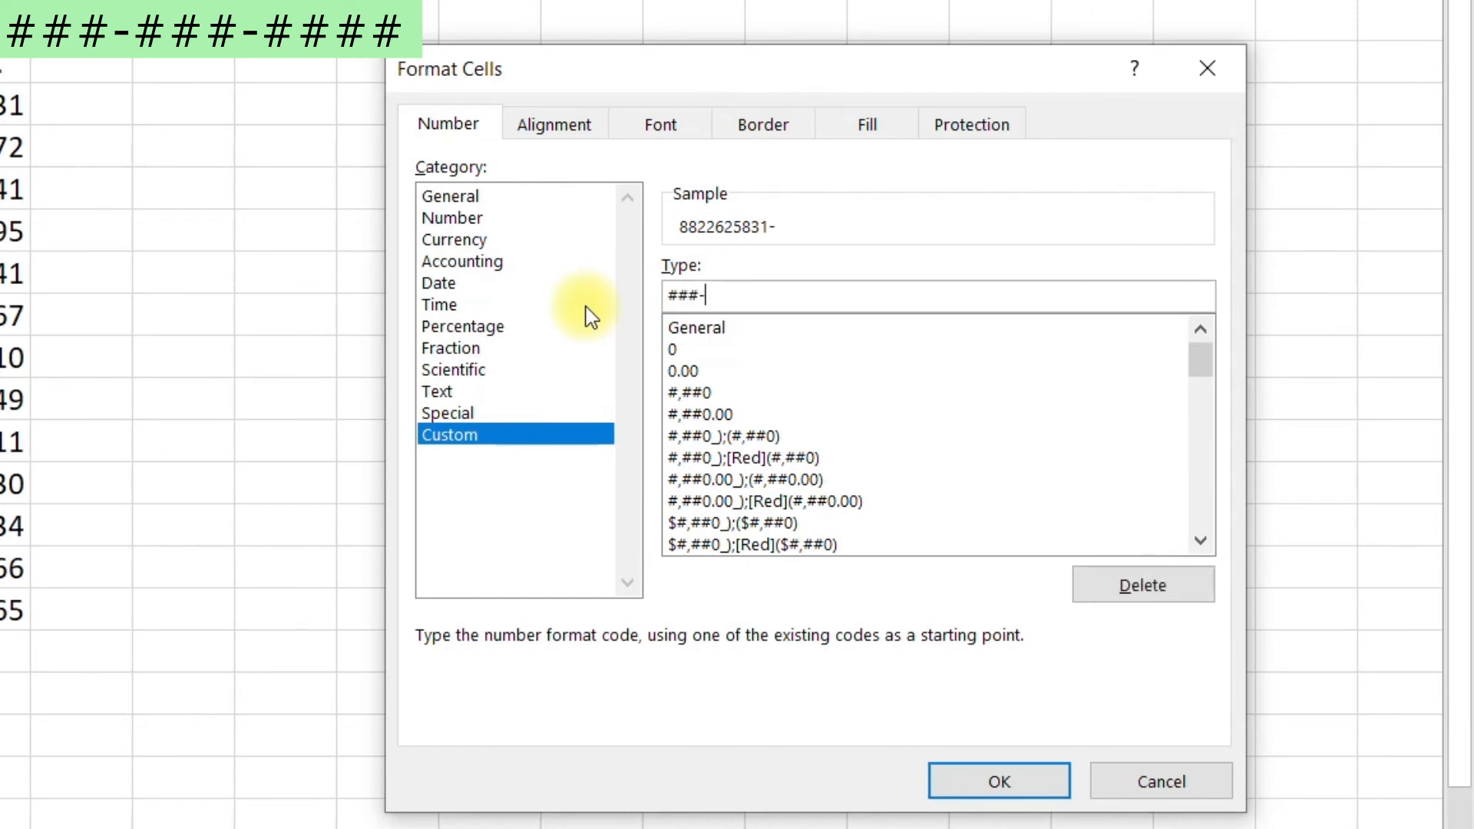
pyautogui.write('###-####')
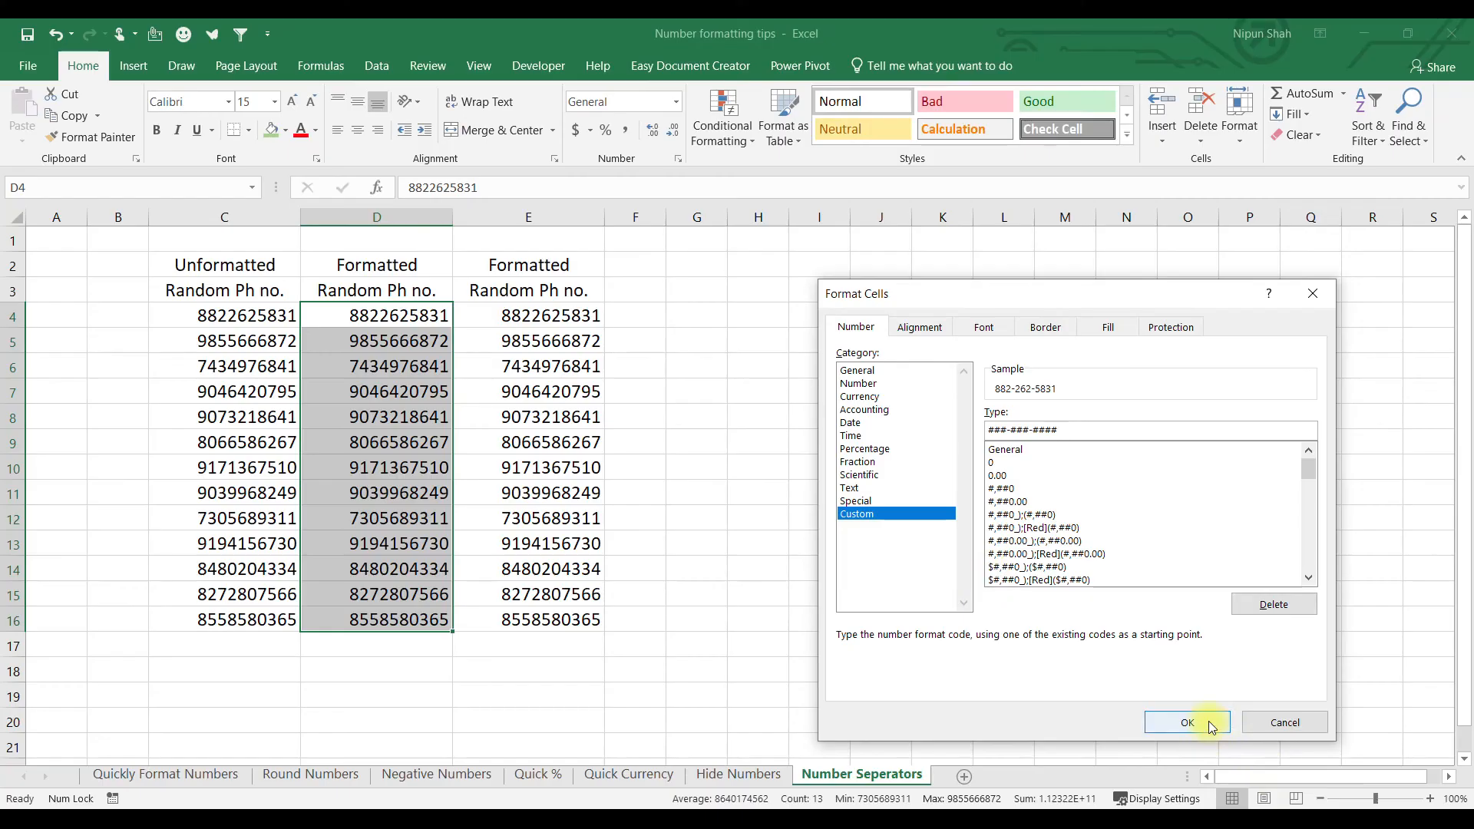
pyautogui.click(999, 782)
pyautogui.moveTo(368, 319); pyautogui.dragTo(357, 619)
# Apply the custom number format (###) ### #### to the phone numbers in E4:E16 and review the column
pyautogui.moveTo(552, 315); pyautogui.dragTo(544, 618)
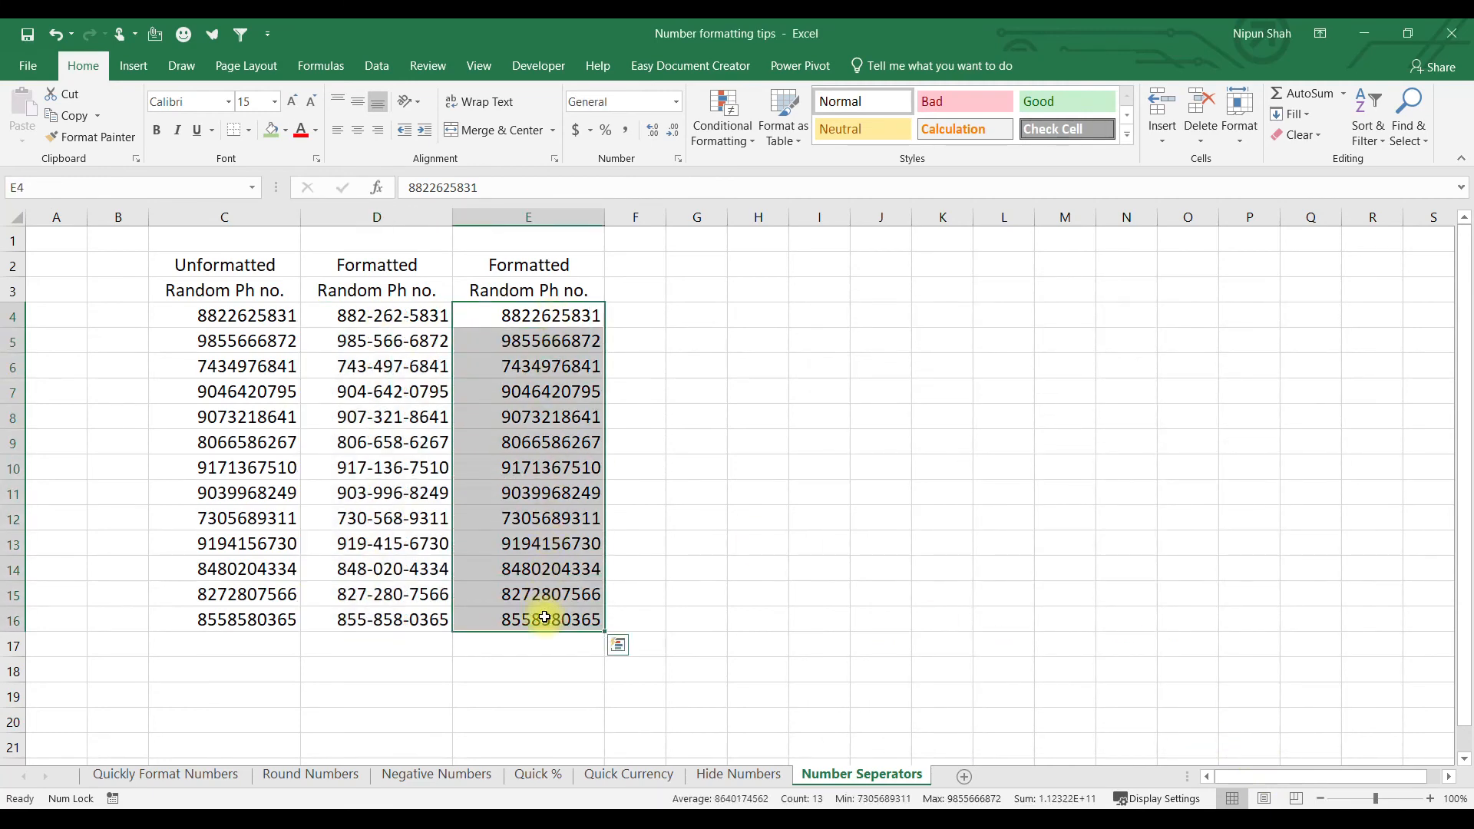
pyautogui.hotkey('ctrl', '1')
pyautogui.click(868, 515)
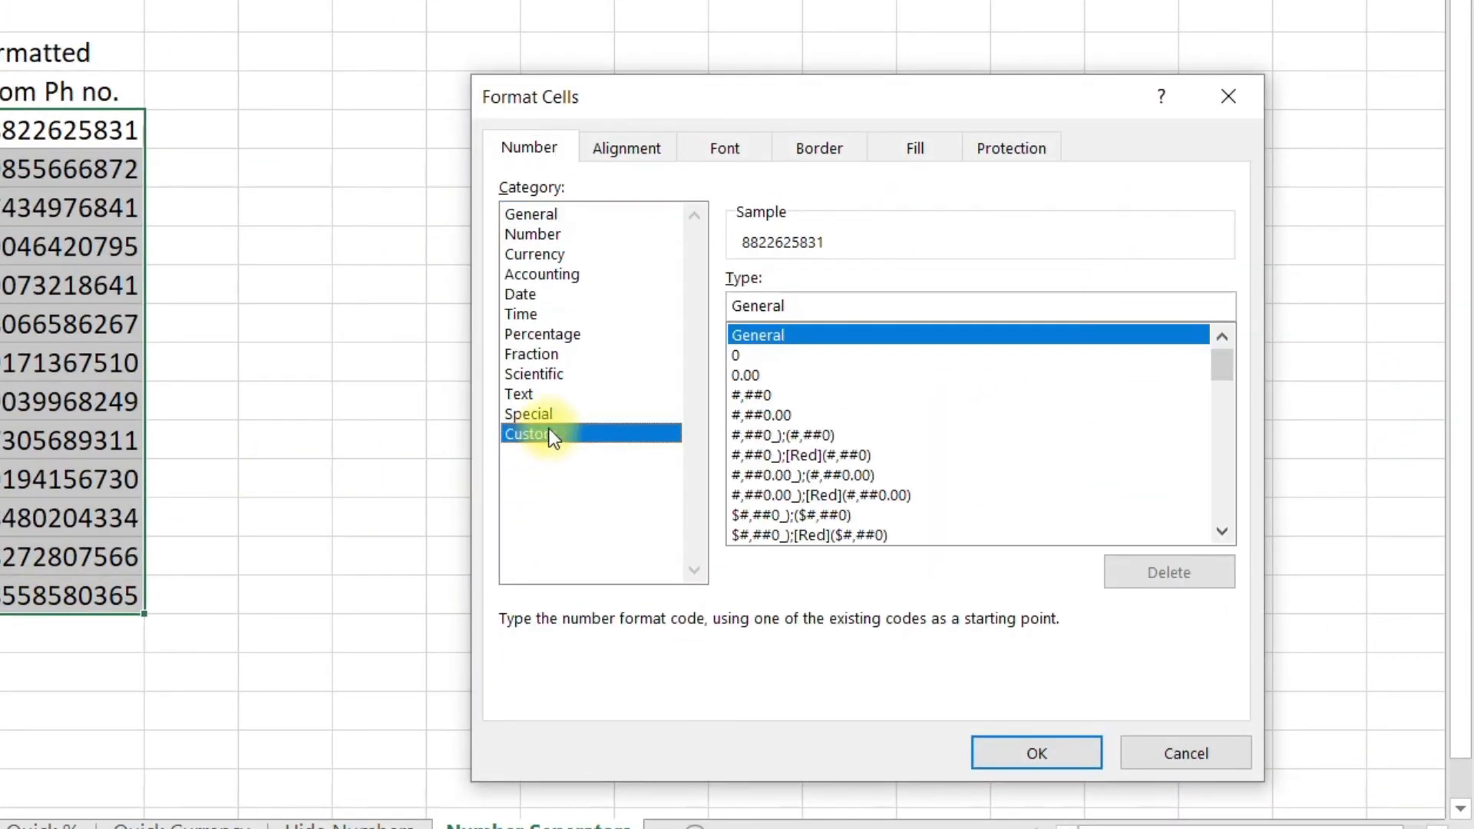
pyautogui.moveTo(865, 302); pyautogui.dragTo(674, 309)
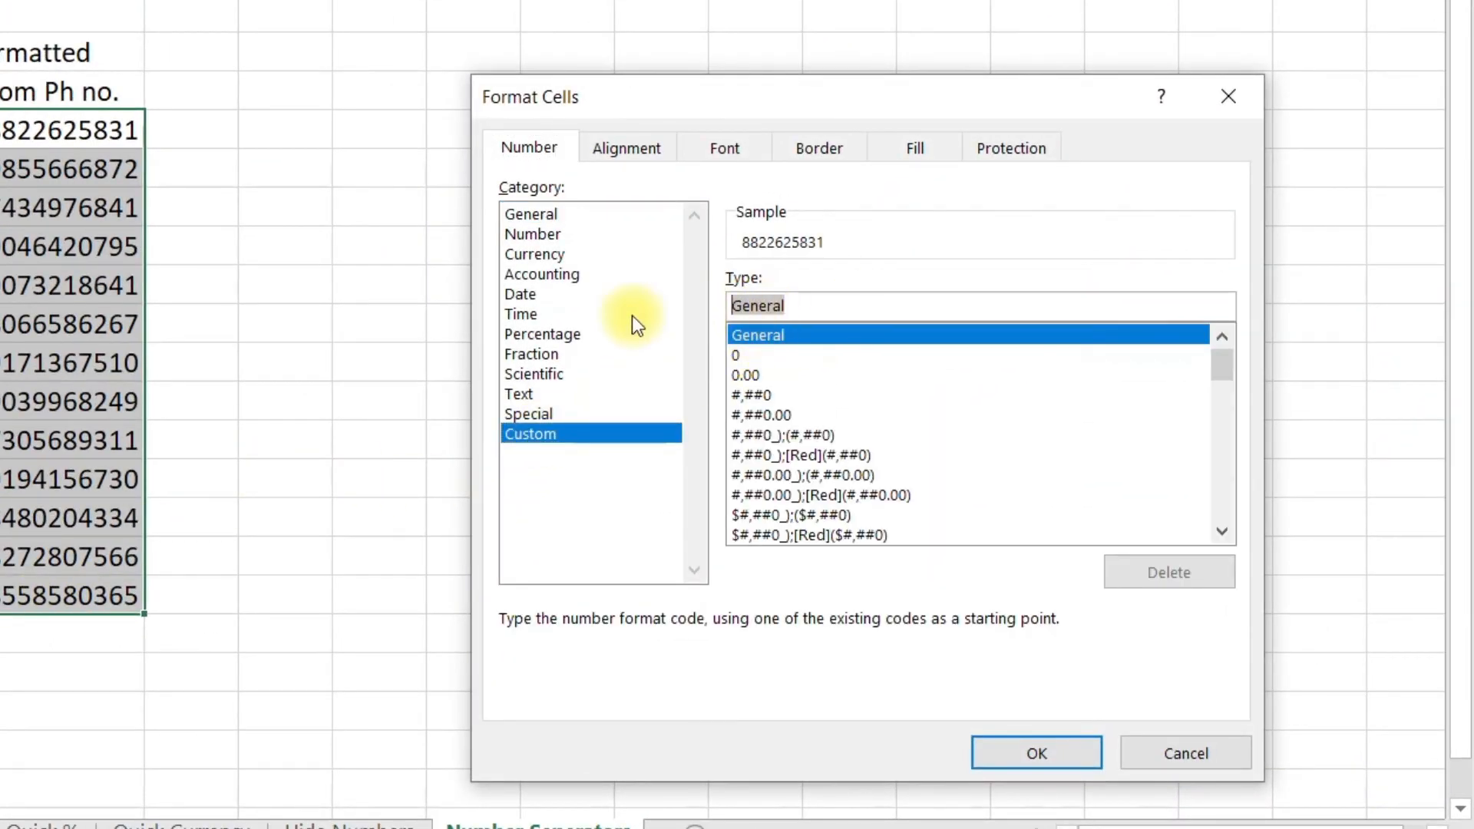
pyautogui.write('(')
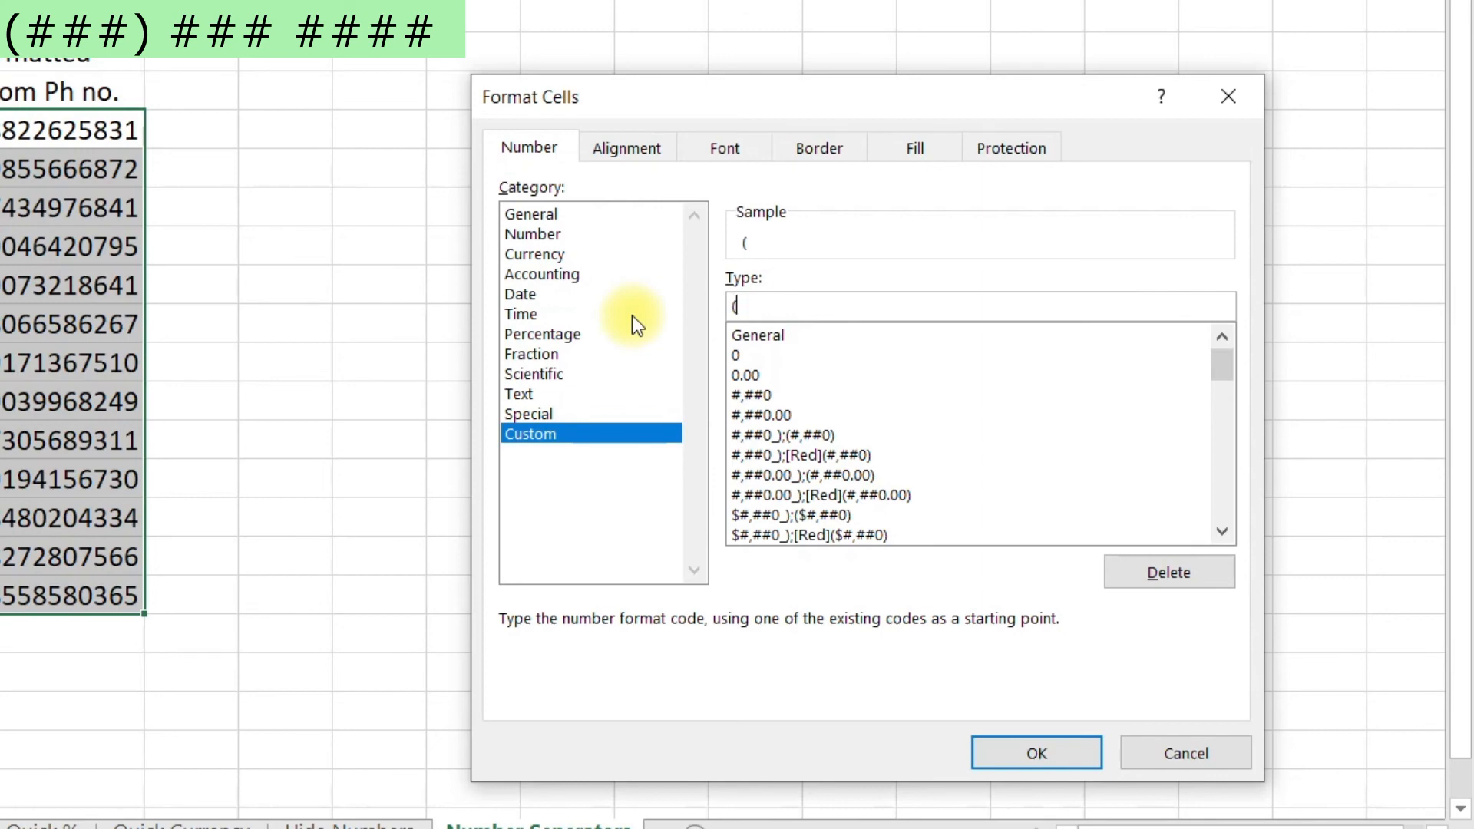
pyautogui.write('###)')
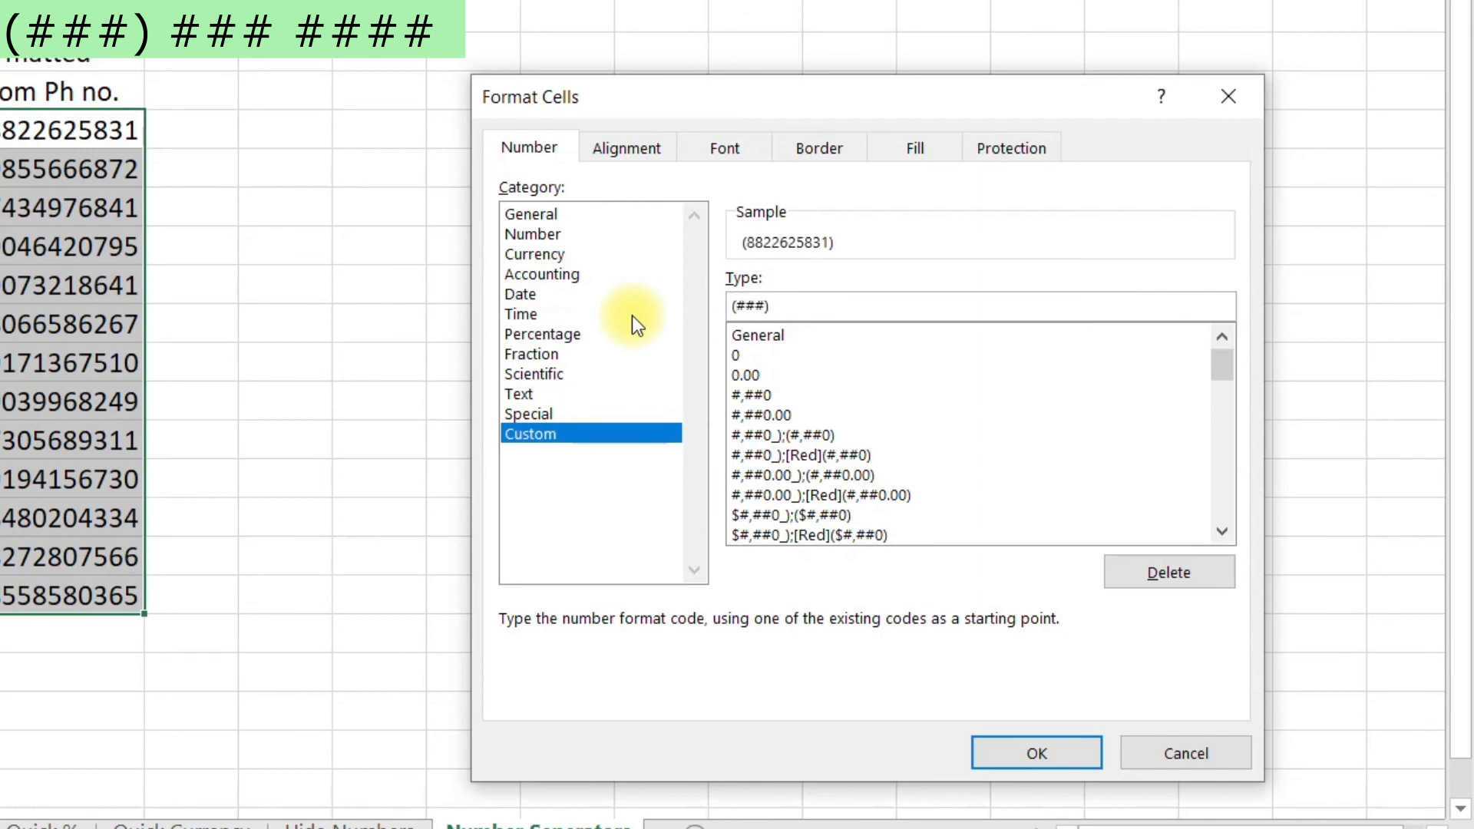
pyautogui.write(' ### ####')
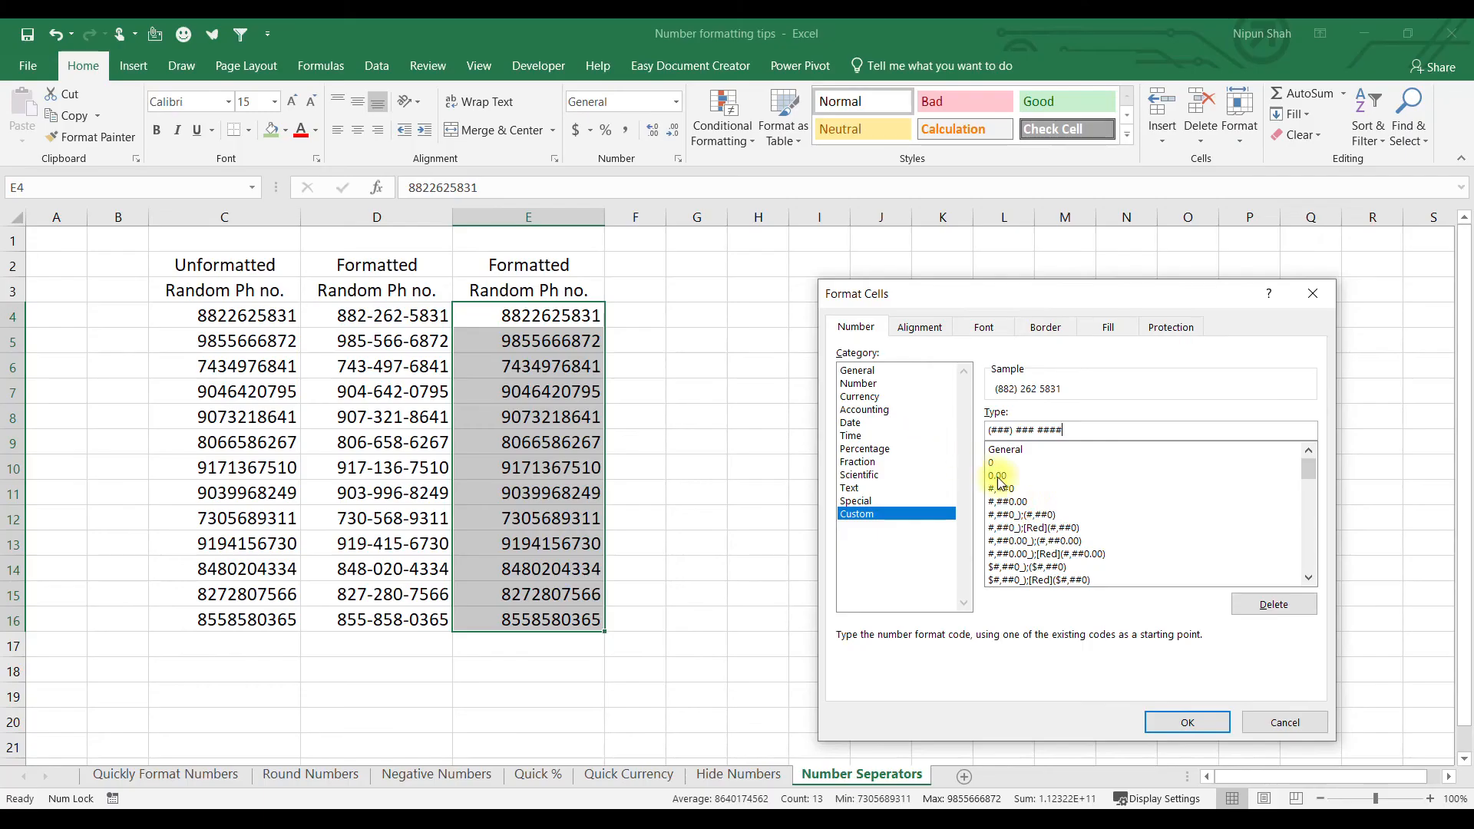
pyautogui.click(1198, 720)
pyautogui.moveTo(559, 316); pyautogui.dragTo(576, 618)
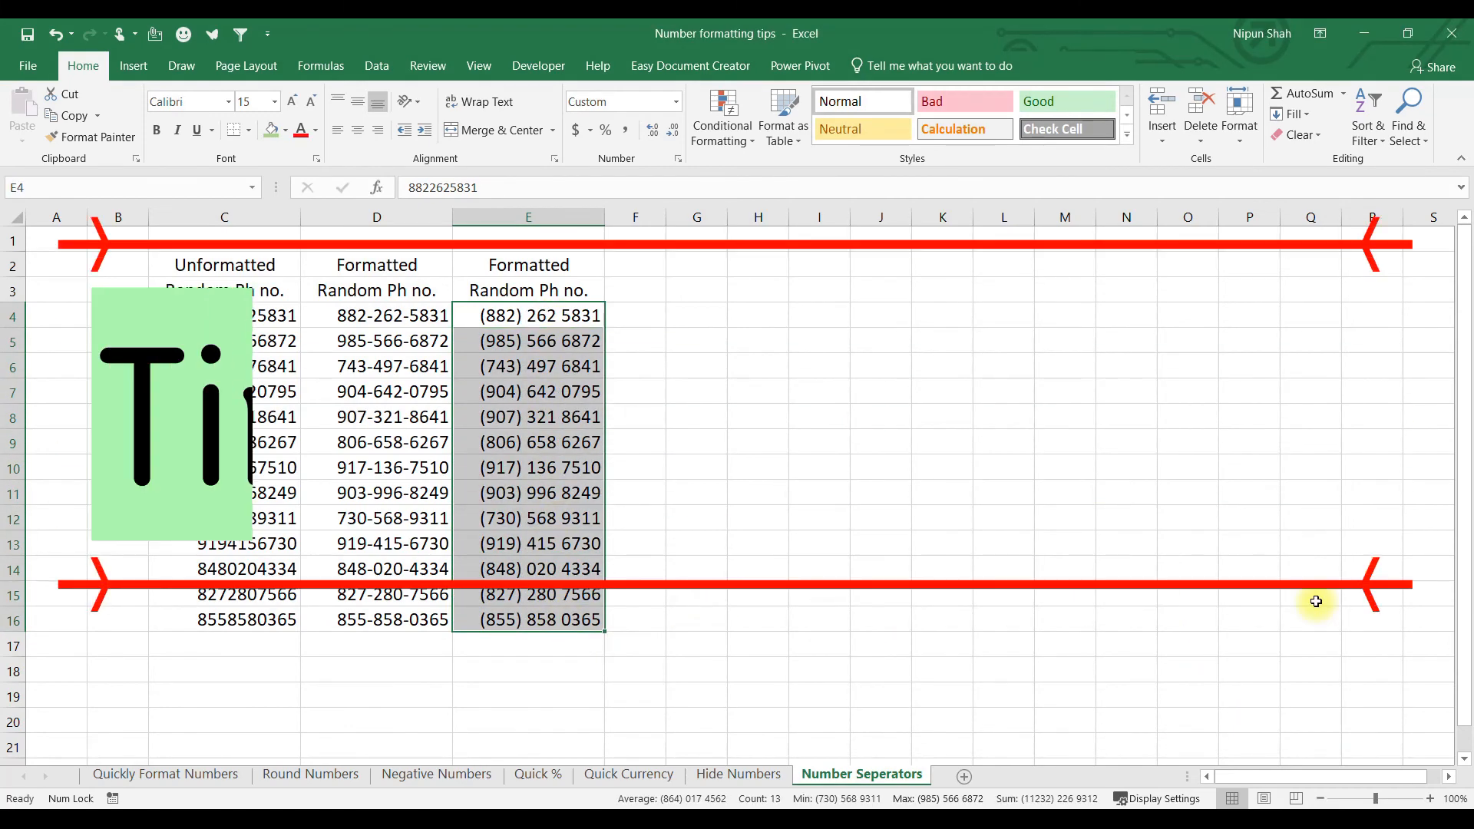